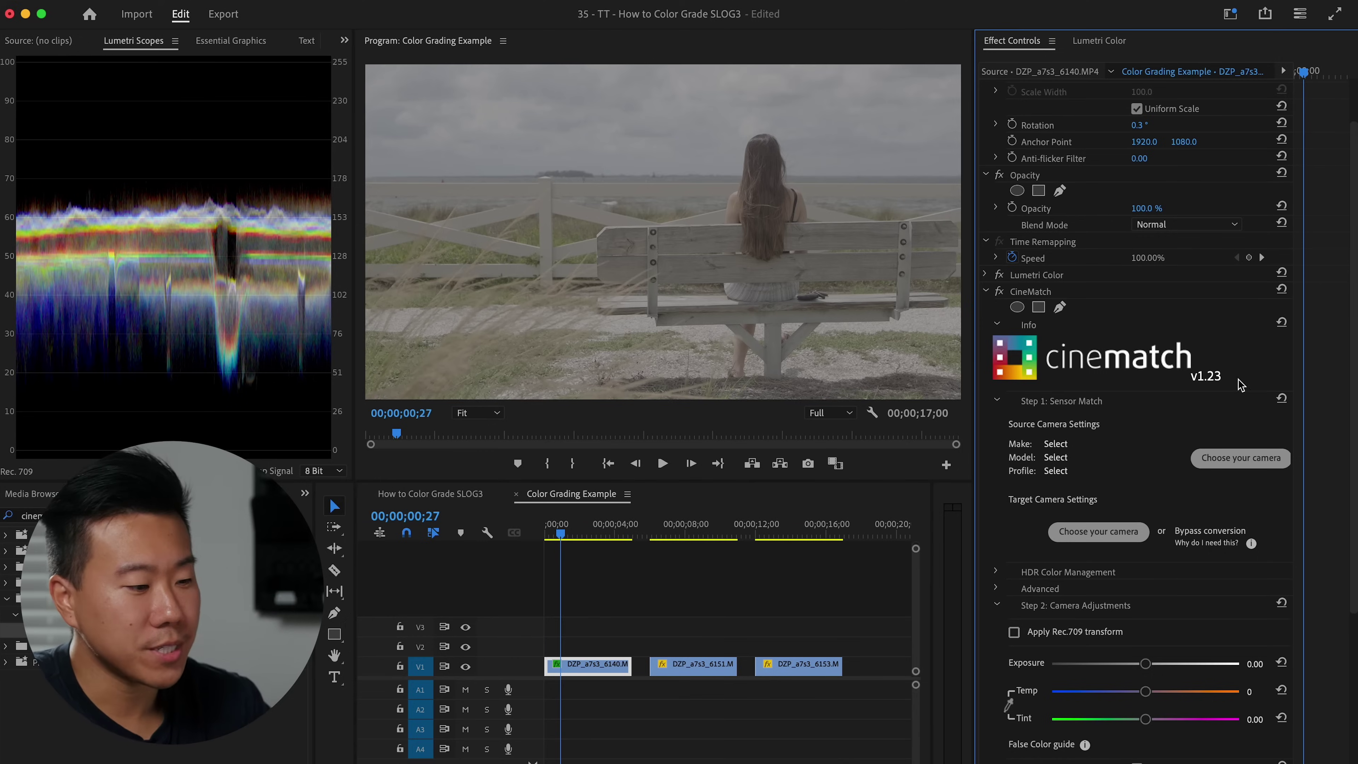
Set the CineMatch source camera to Sony a7S III with the S-Log3 S-Gamut3.Cine profile.
{"action": "left_click", "coordinate": [1240, 457]}
{"action": "left_click", "coordinate": [561, 358]}
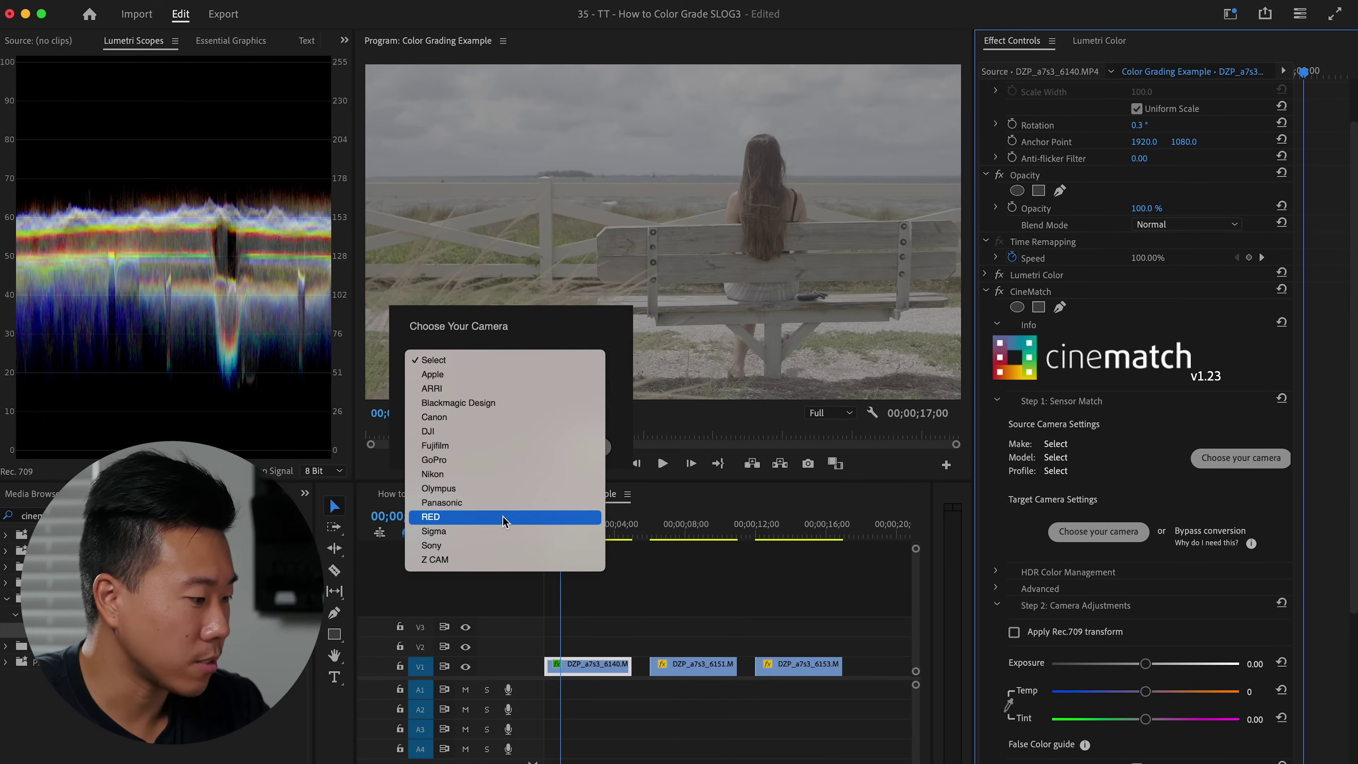
{"action": "left_click", "coordinate": [482, 548]}
{"action": "left_click", "coordinate": [454, 388]}
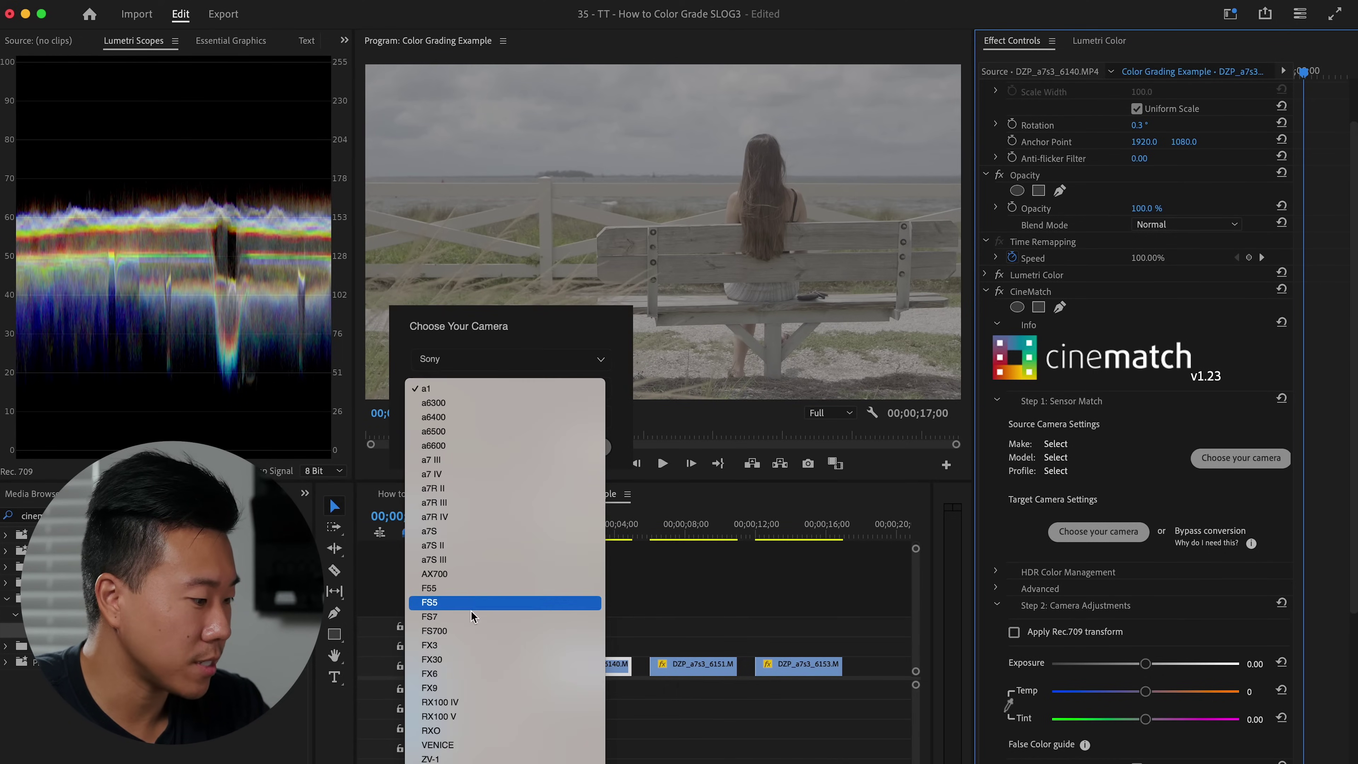
{"action": "left_click", "coordinate": [471, 560]}
{"action": "left_click", "coordinate": [481, 416]}
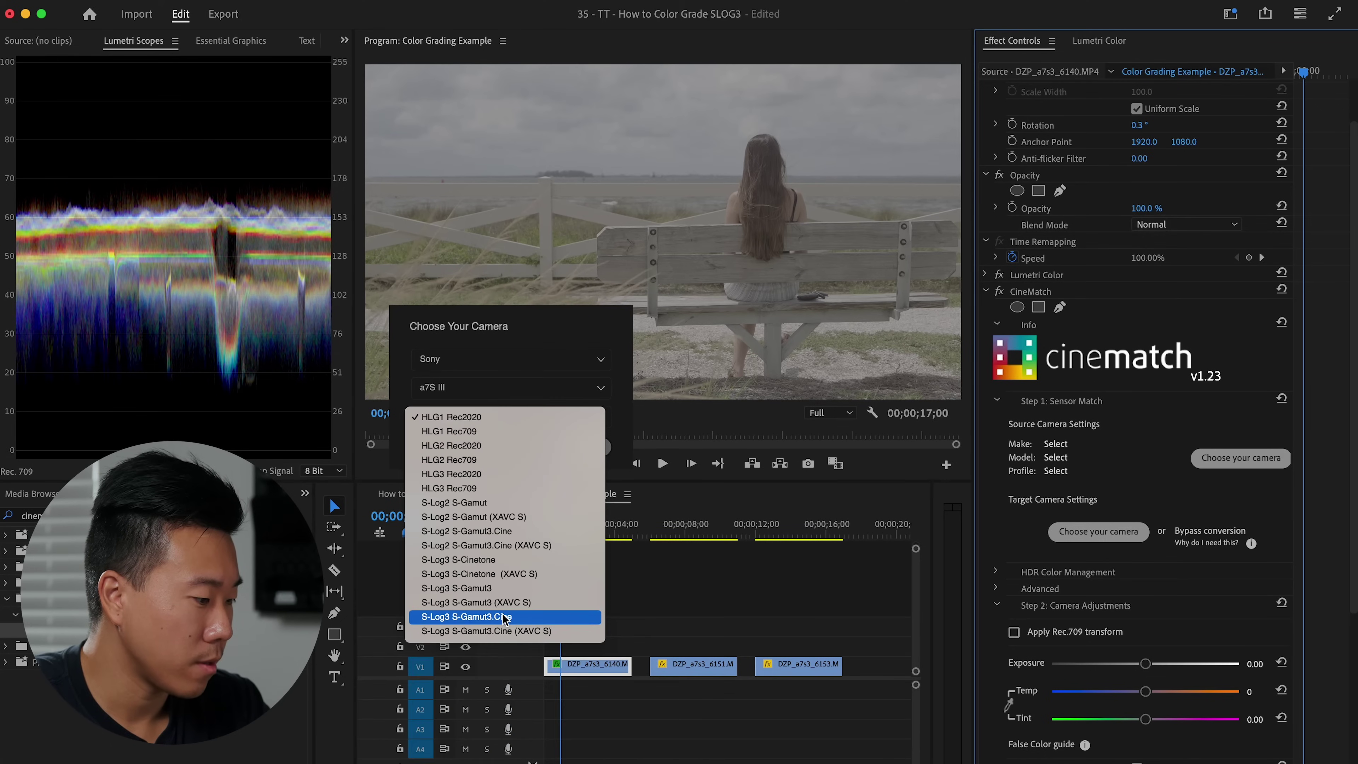
{"action": "left_click", "coordinate": [481, 619]}
{"action": "left_click", "coordinate": [583, 446]}
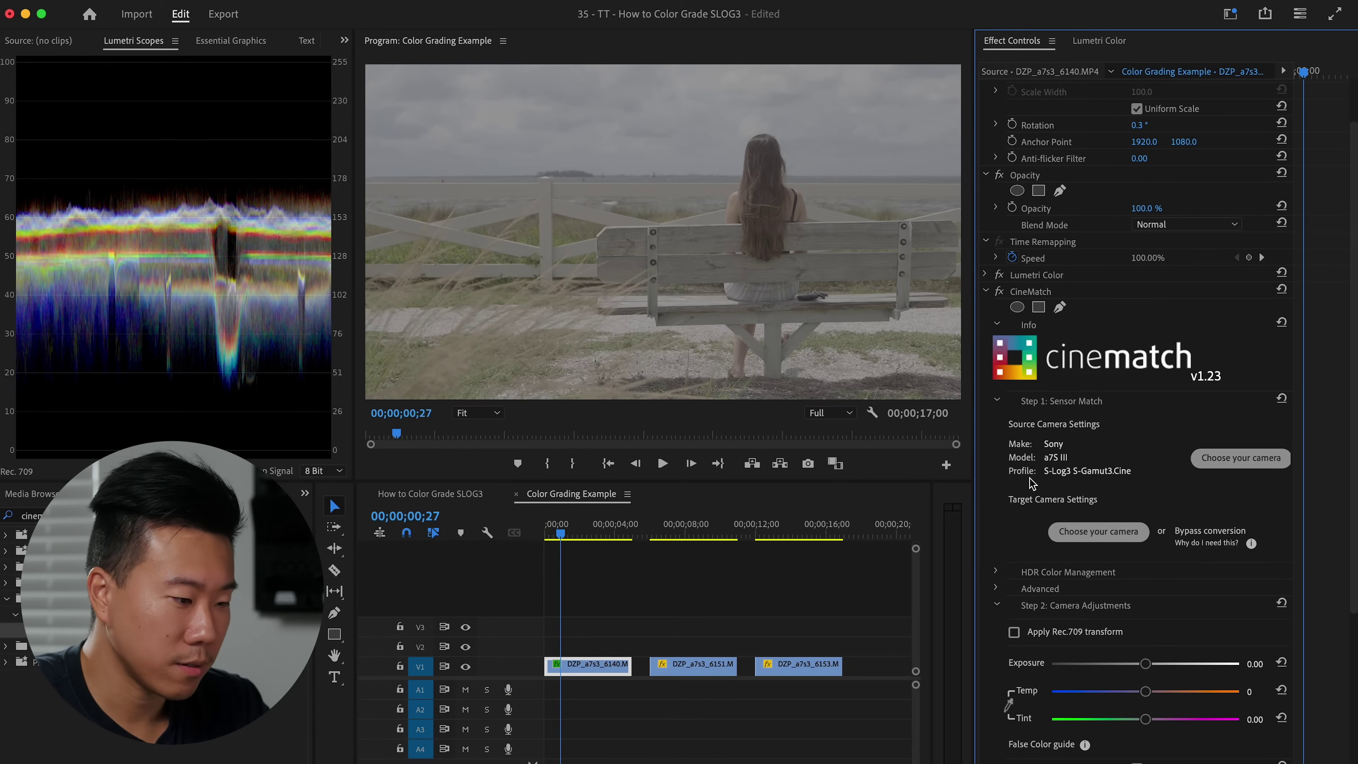
Apply the Rec.709 transform in CineMatch's camera adjustments.
{"action": "scroll", "coordinate": [1084, 430], "scroll_direction": "down", "scroll_amount": 5}
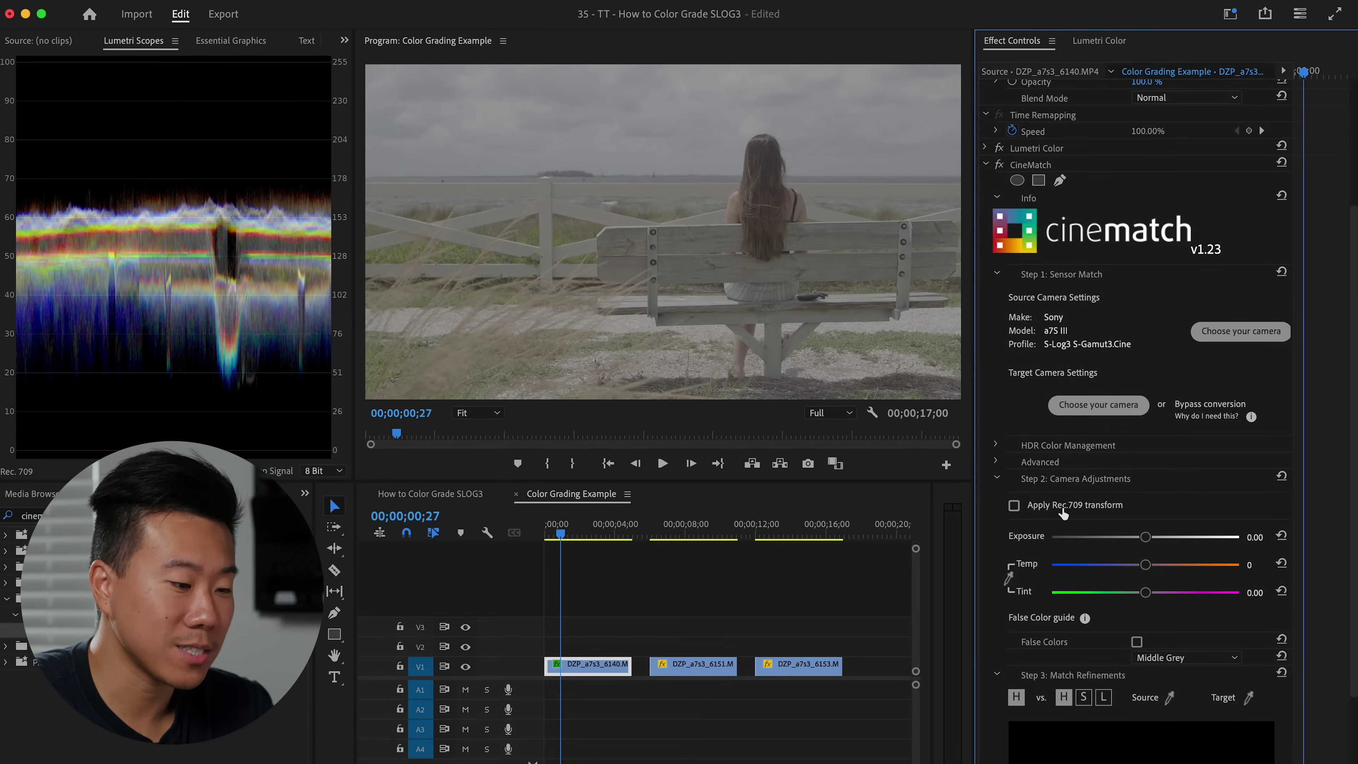
{"action": "left_click", "coordinate": [1063, 514]}
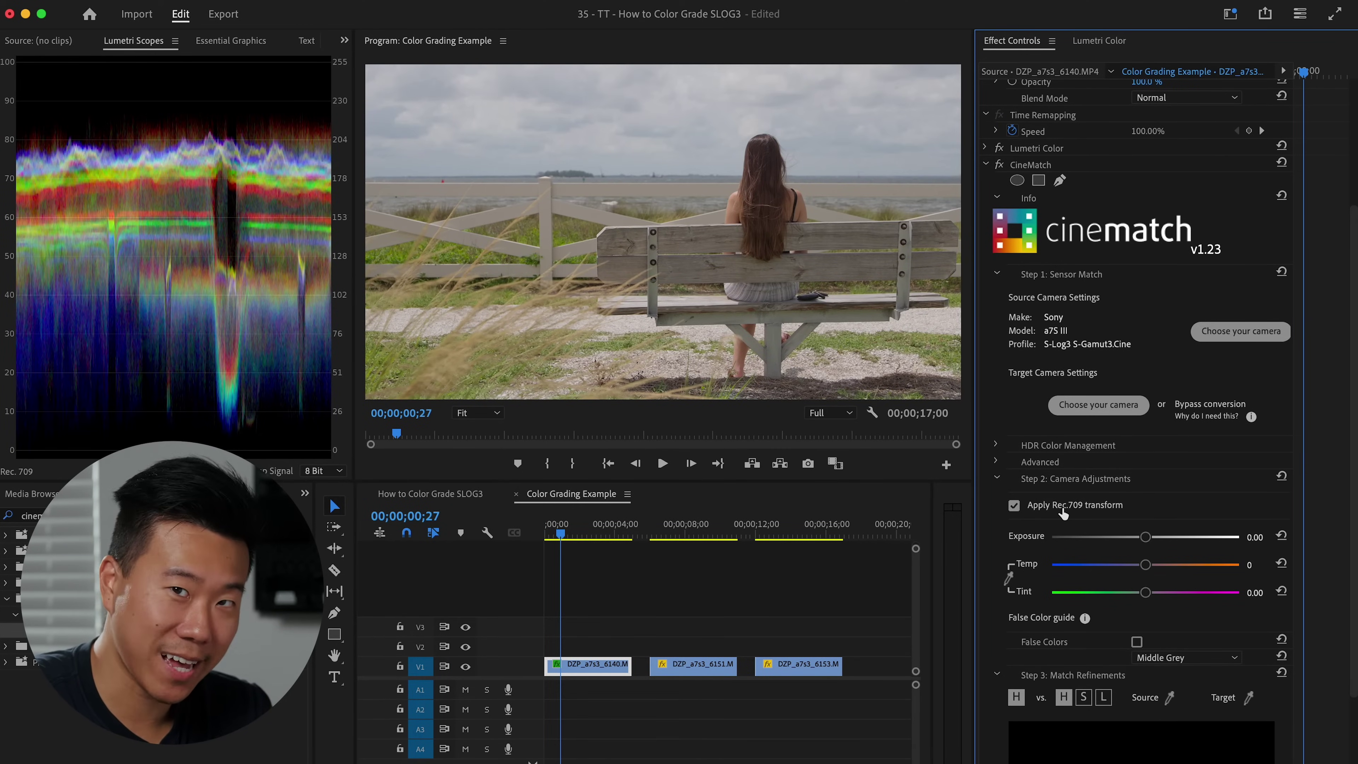
{"action": "scroll", "coordinate": [1063, 515], "scroll_direction": "down", "scroll_amount": 3}
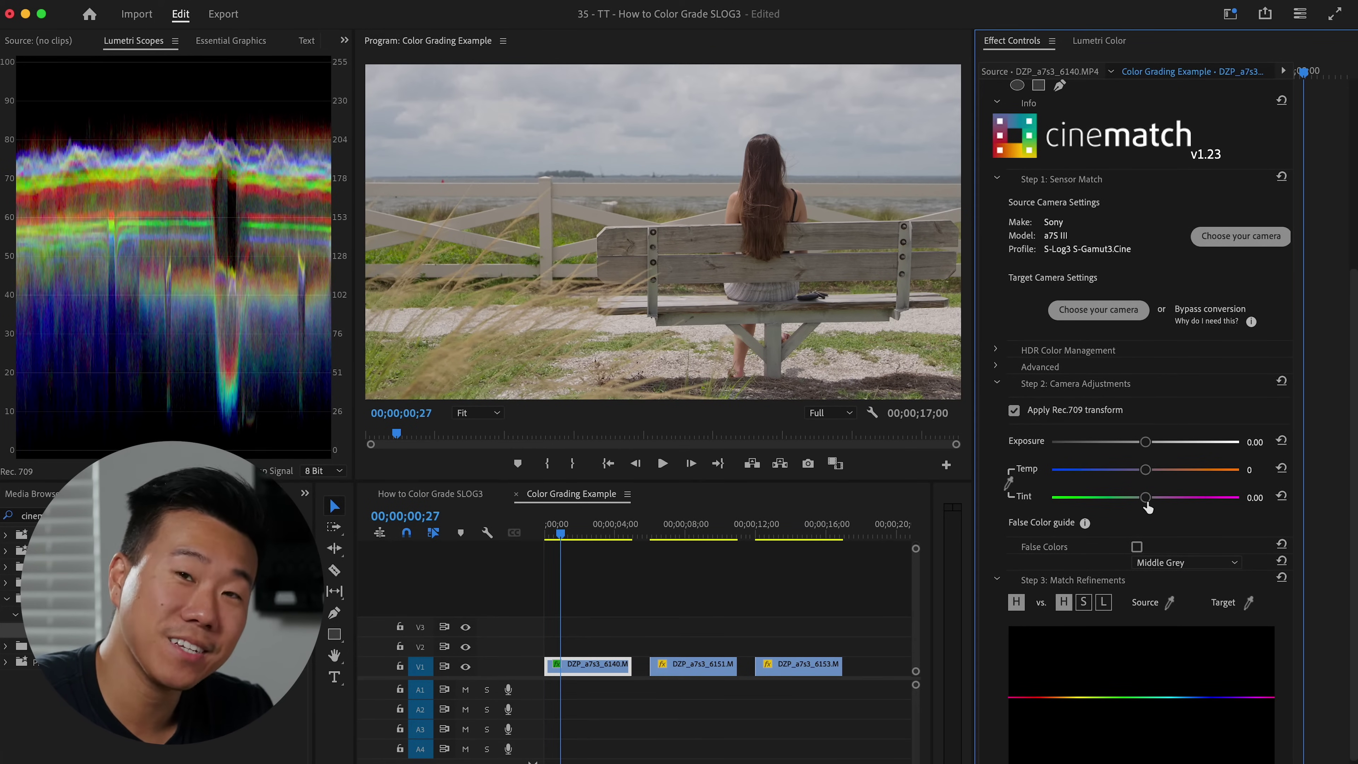
Try a tint of 10.0 in the Lumetri Color basic correction, and disable and collapse the Lumetri Color effect.
{"action": "scroll", "coordinate": [1148, 508], "scroll_direction": "up", "scroll_amount": 5}
{"action": "left_click", "coordinate": [985, 225]}
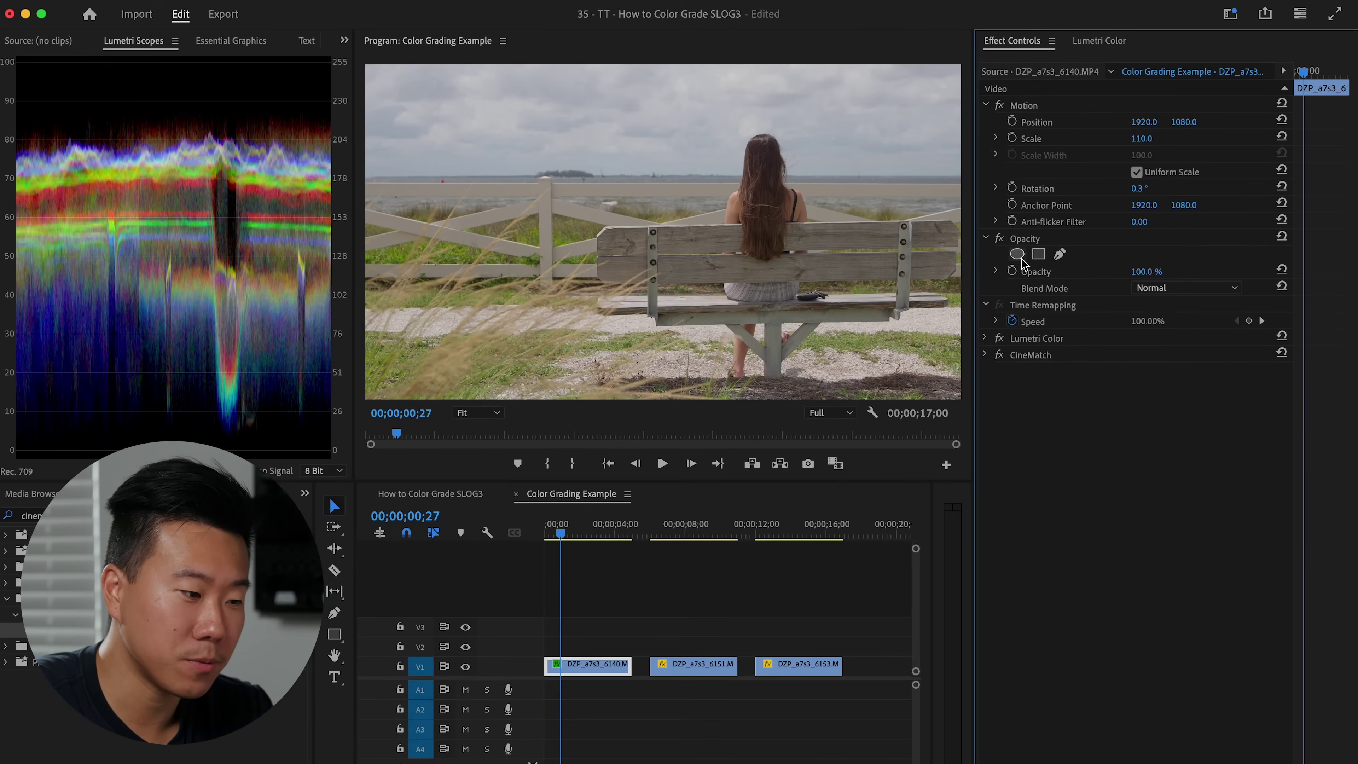
{"action": "left_click", "coordinate": [985, 338]}
{"action": "left_click", "coordinate": [998, 371]}
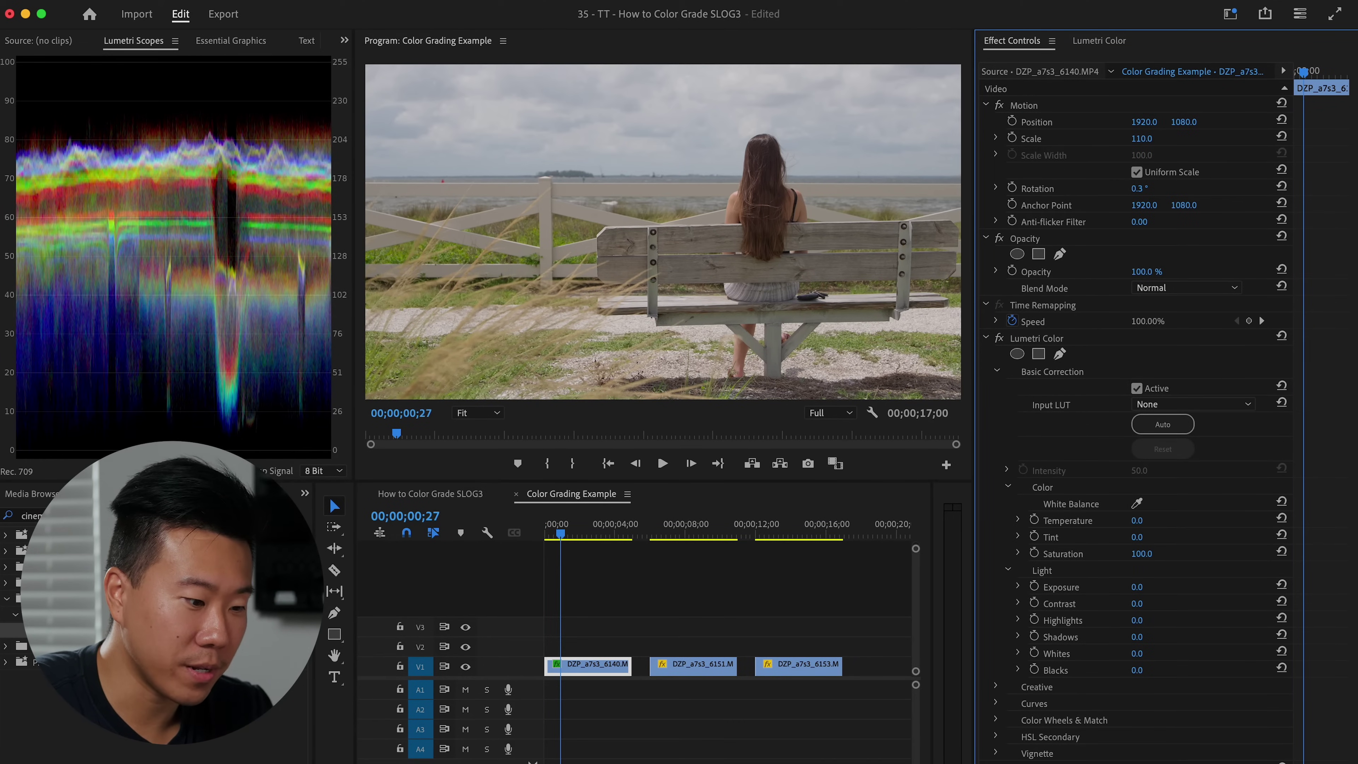
{"action": "mouse_move", "coordinate": [1137, 536]}
{"action": "left_mouse_down"}
{"action": "mouse_move", "coordinate": [1179, 536]}
{"action": "mouse_move", "coordinate": [1139, 536]}
{"action": "left_mouse_up"}
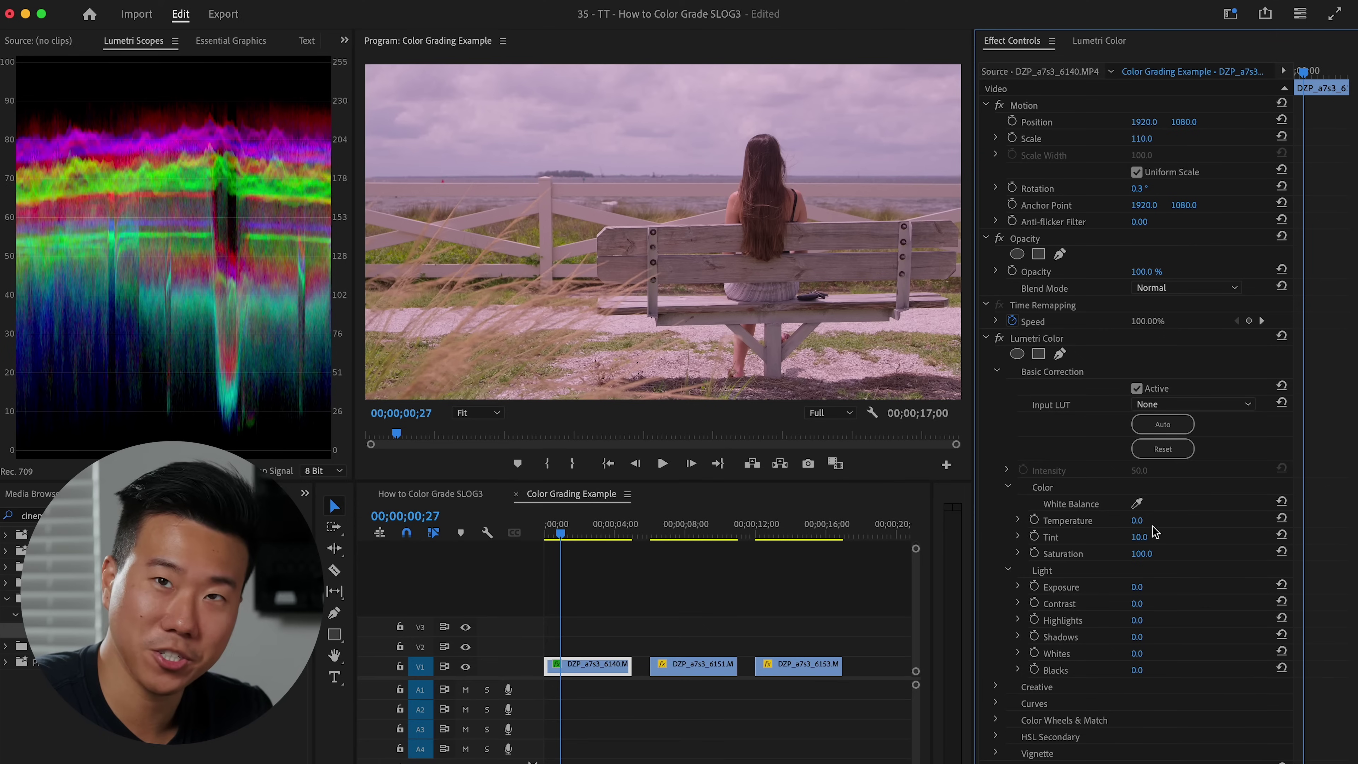
{"action": "left_click", "coordinate": [1001, 339]}
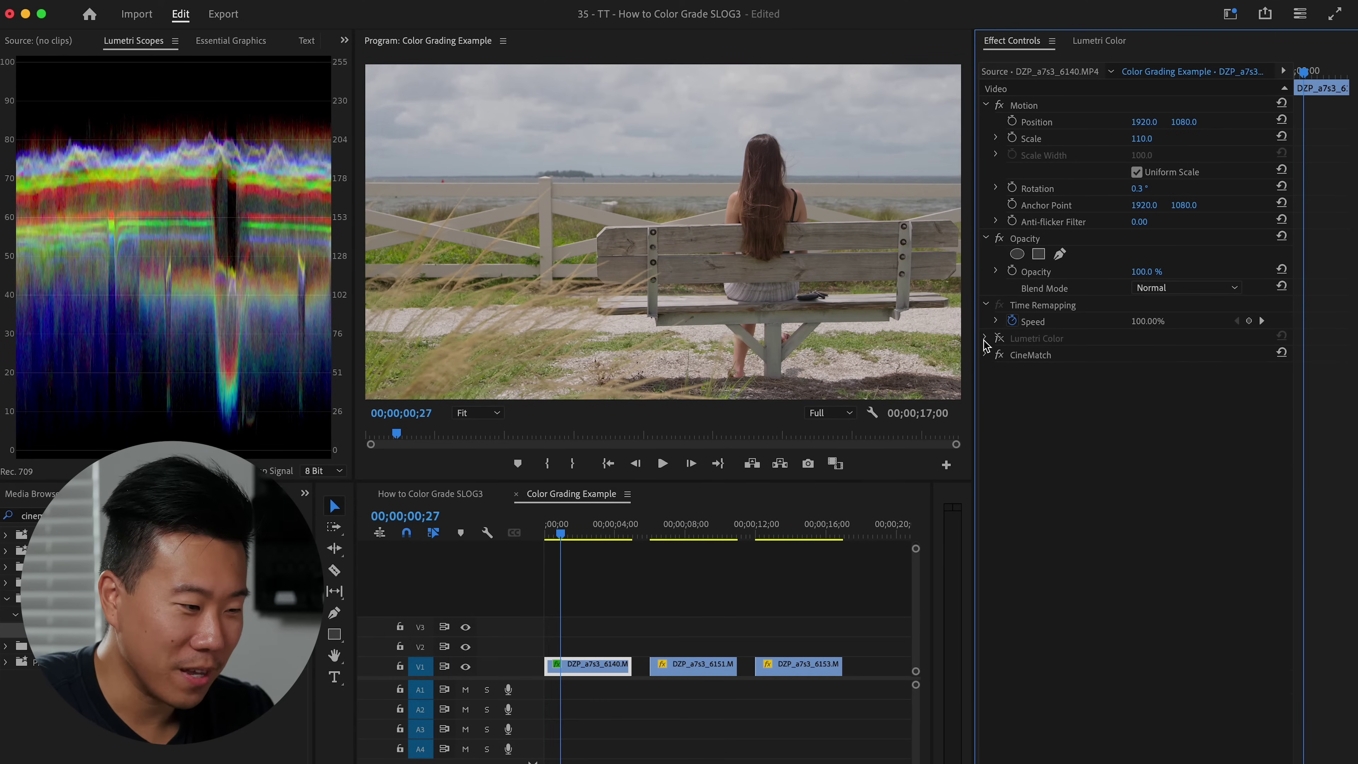
{"action": "left_click", "coordinate": [987, 338]}
Turn on CineMatch's Middle Grey false colors, and try lowering the exposure to about -0.5 before resetting it.
{"action": "scroll", "coordinate": [1150, 589], "scroll_direction": "down", "scroll_amount": 5}
{"action": "mouse_move", "coordinate": [1149, 646]}
{"action": "left_mouse_down"}
{"action": "mouse_move", "coordinate": [1164, 647]}
{"action": "mouse_move", "coordinate": [1108, 652]}
{"action": "mouse_move", "coordinate": [1151, 649]}
{"action": "left_mouse_up"}
{"action": "left_click", "coordinate": [1285, 641]}
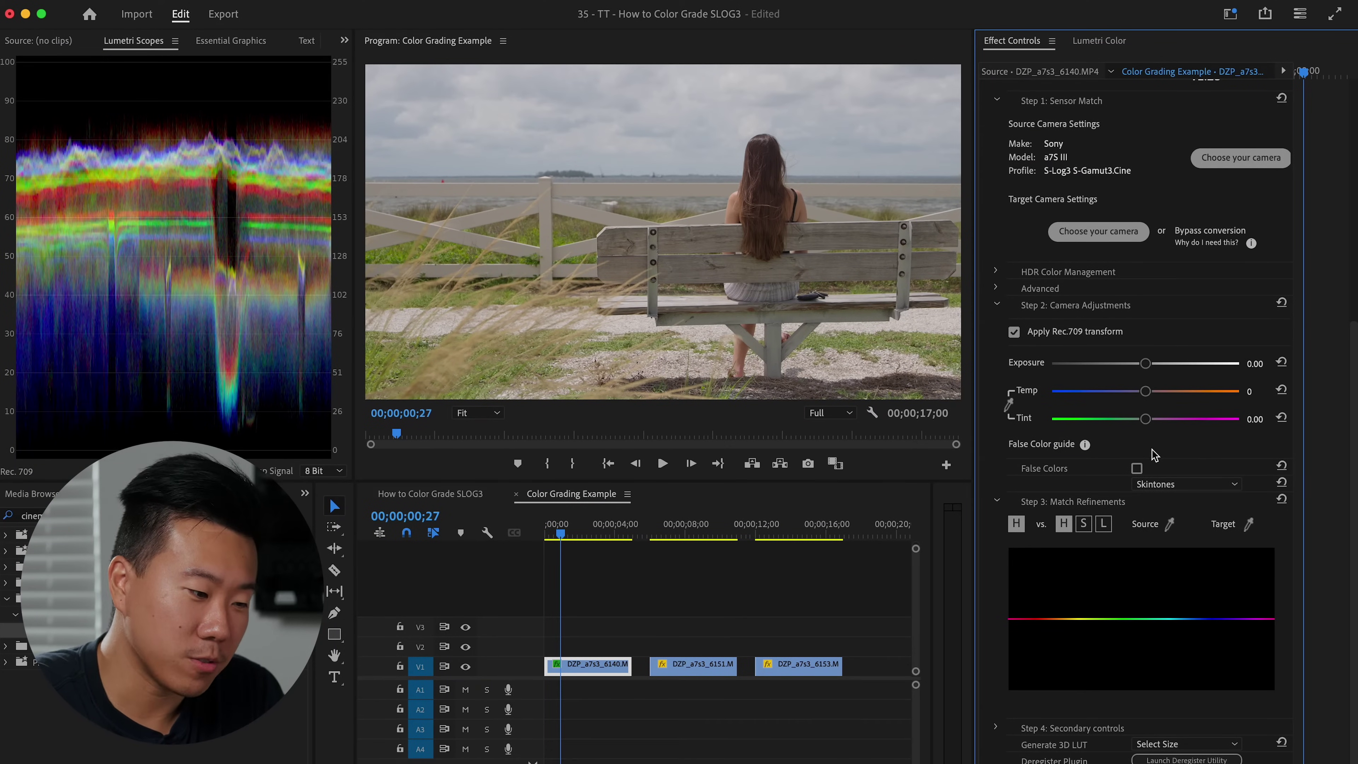
{"action": "left_click", "coordinate": [1161, 482]}
{"action": "left_click", "coordinate": [1152, 474]}
{"action": "left_click", "coordinate": [1137, 469]}
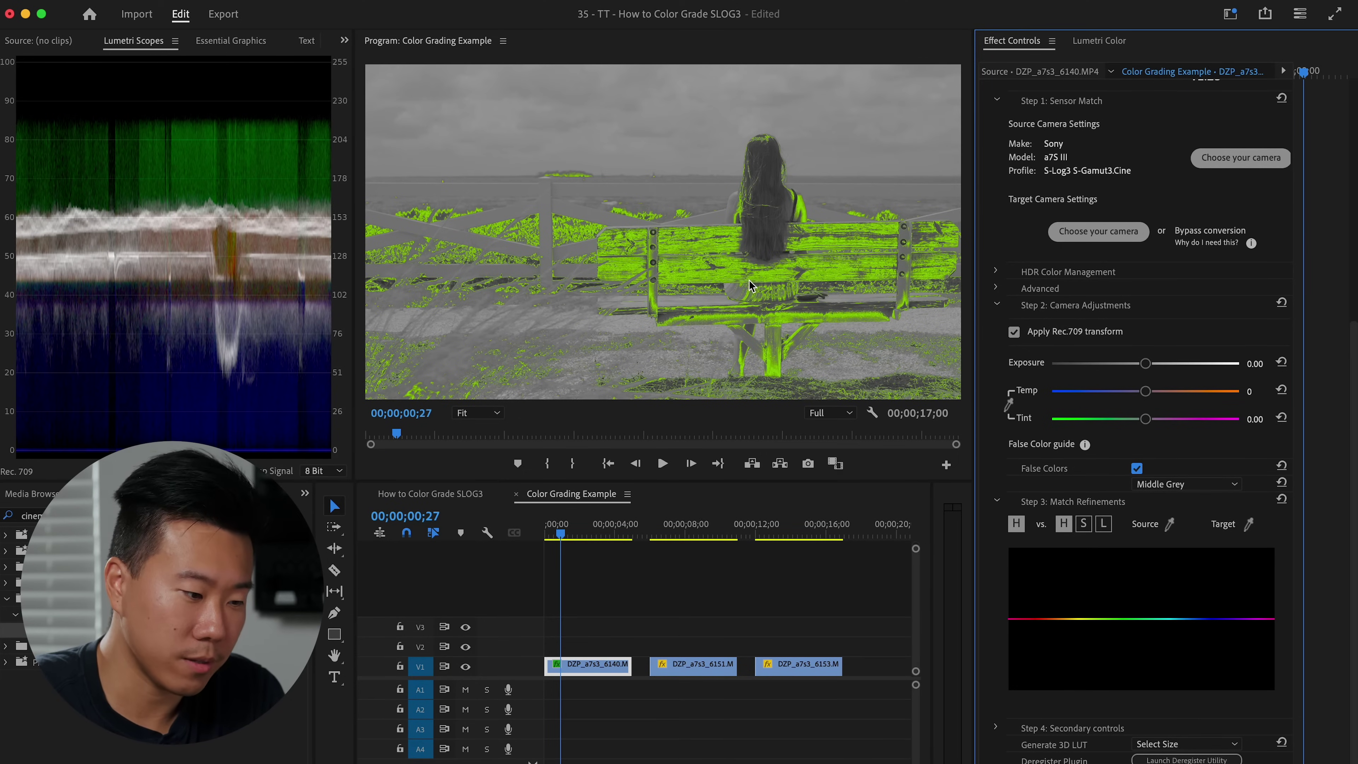
{"action": "mouse_move", "coordinate": [1135, 365]}
{"action": "left_mouse_down"}
{"action": "mouse_move", "coordinate": [1155, 364]}
{"action": "mouse_move", "coordinate": [1137, 364]}
{"action": "left_mouse_up"}
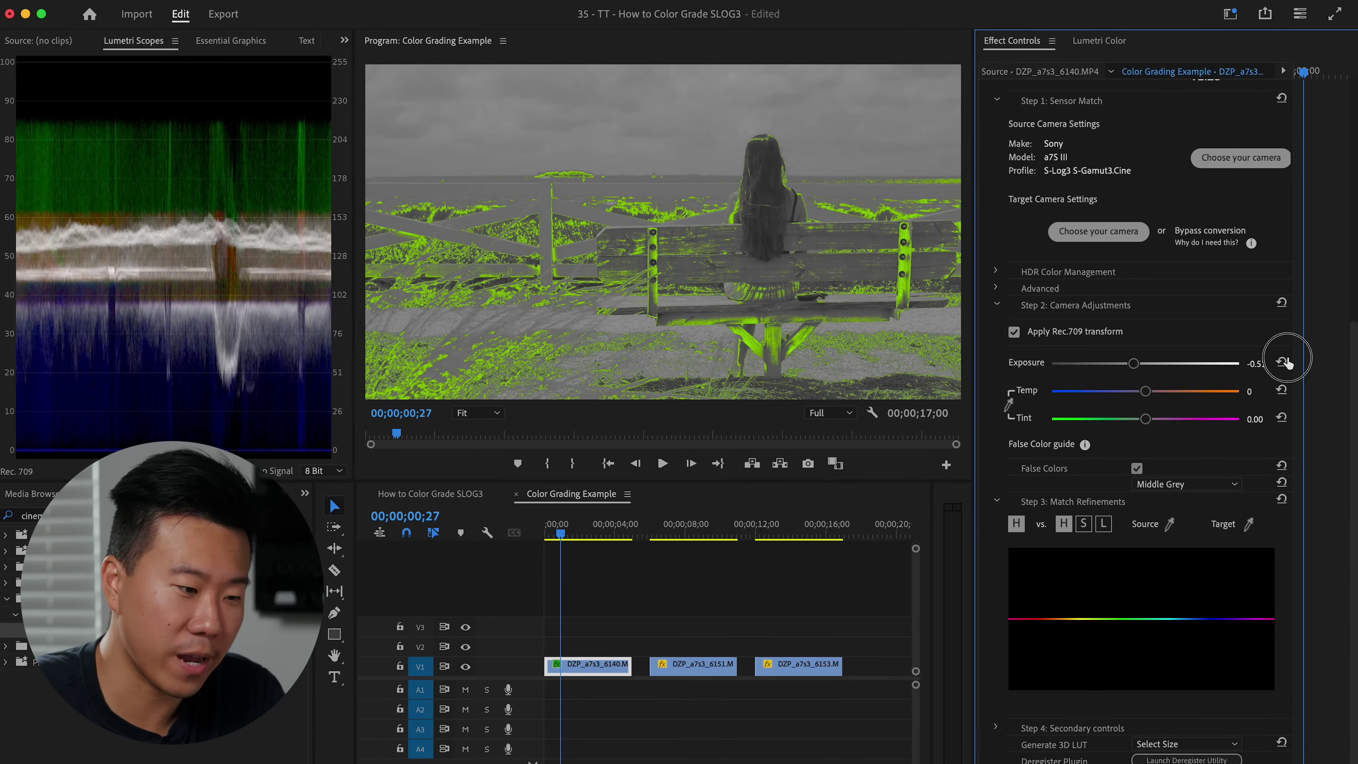
{"action": "left_click", "coordinate": [1282, 363]}
Inspect the shot with the Skintones, Temperature and Tint false color guides in turn.
{"action": "left_click", "coordinate": [1198, 484]}
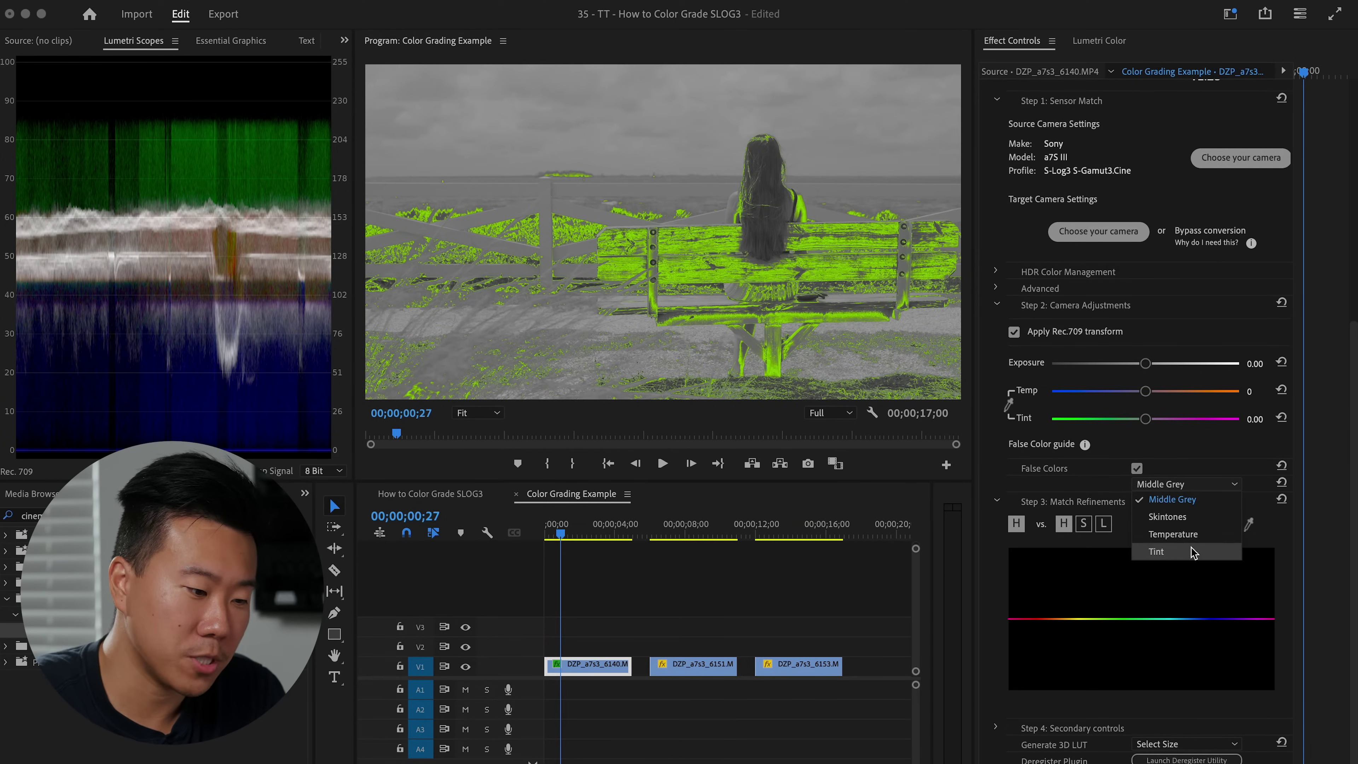
{"action": "left_click", "coordinate": [1168, 517]}
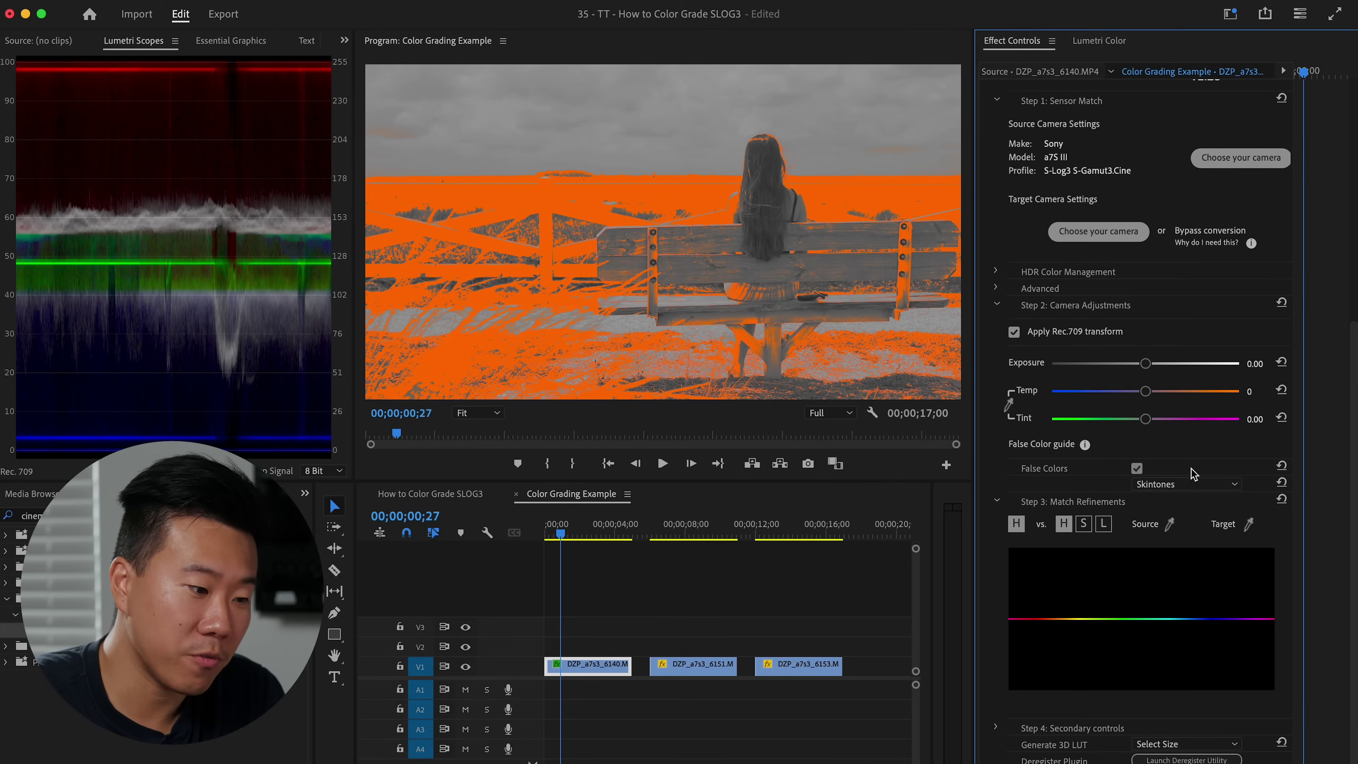
{"action": "left_click", "coordinate": [1180, 484]}
{"action": "left_click", "coordinate": [1192, 536]}
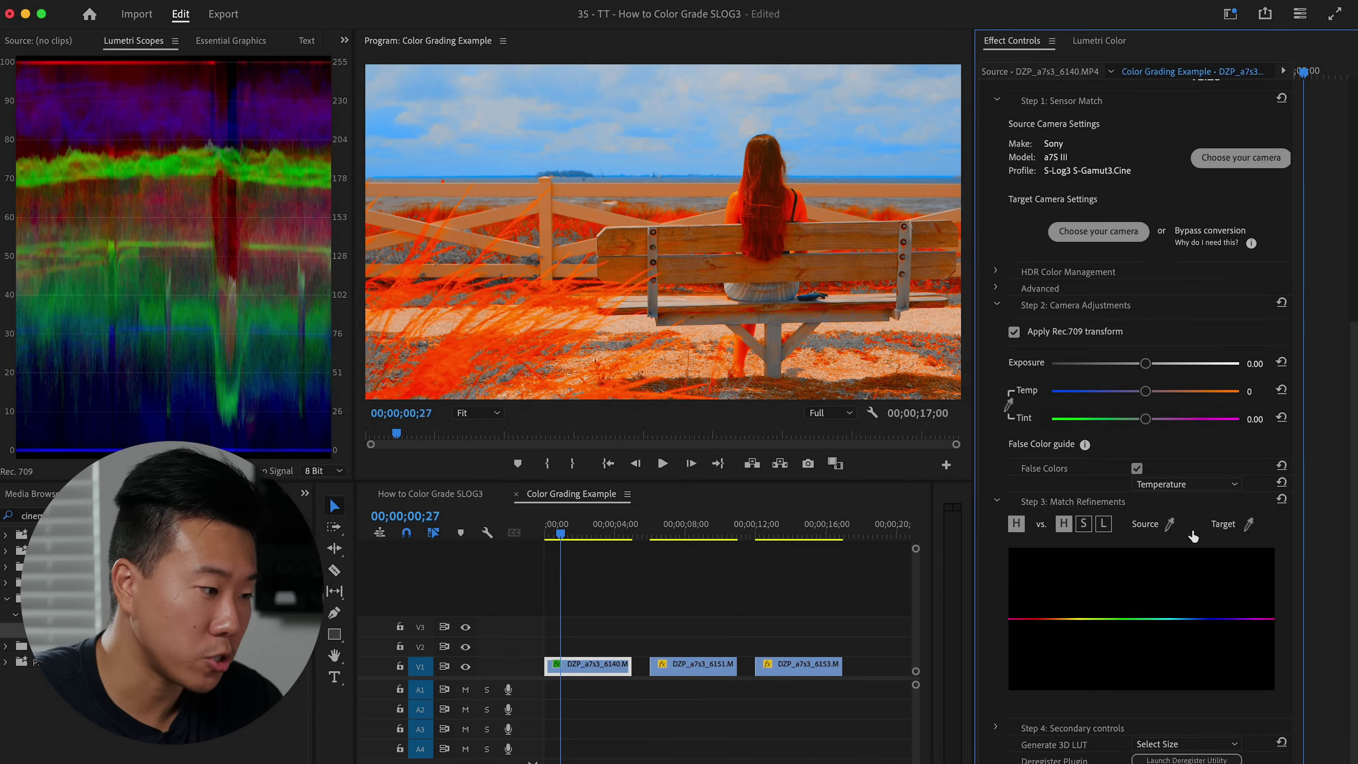
{"action": "left_click", "coordinate": [1195, 486]}
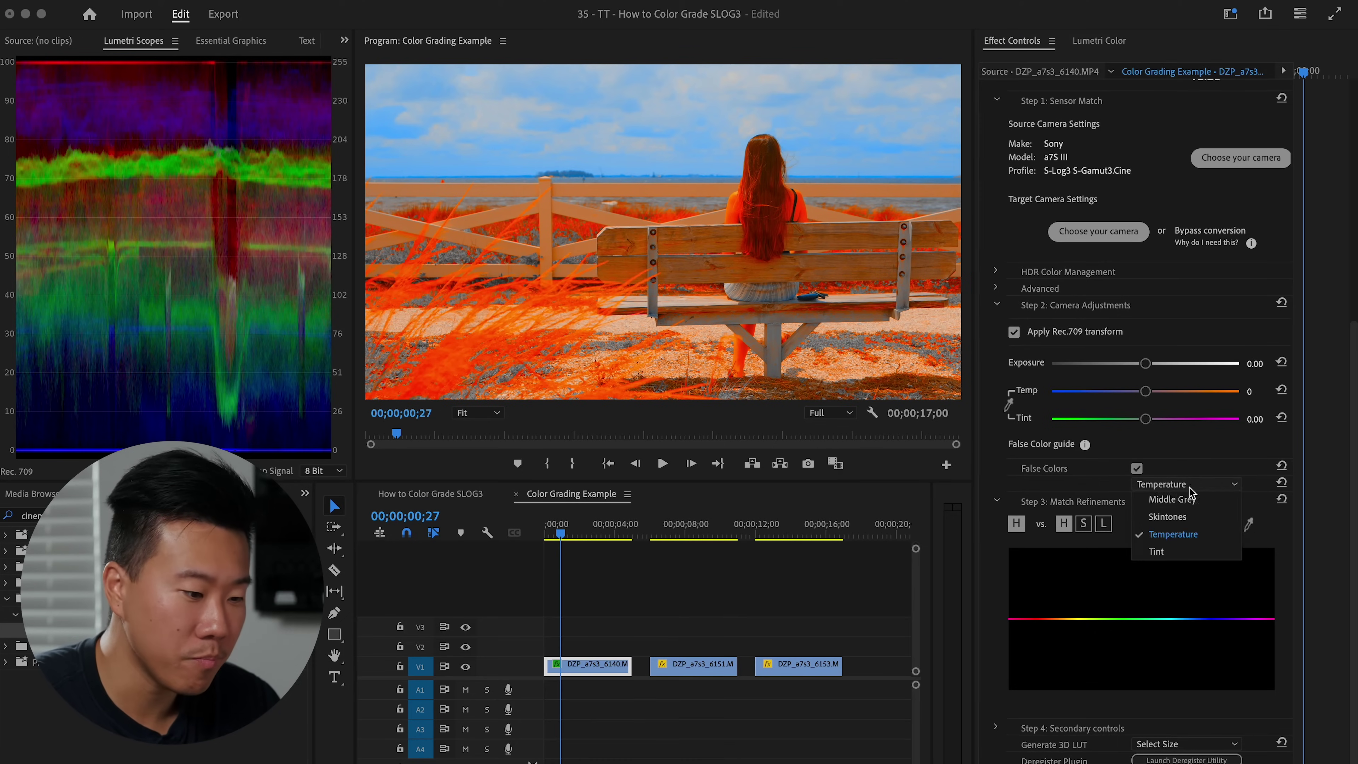
{"action": "left_click", "coordinate": [1192, 552]}
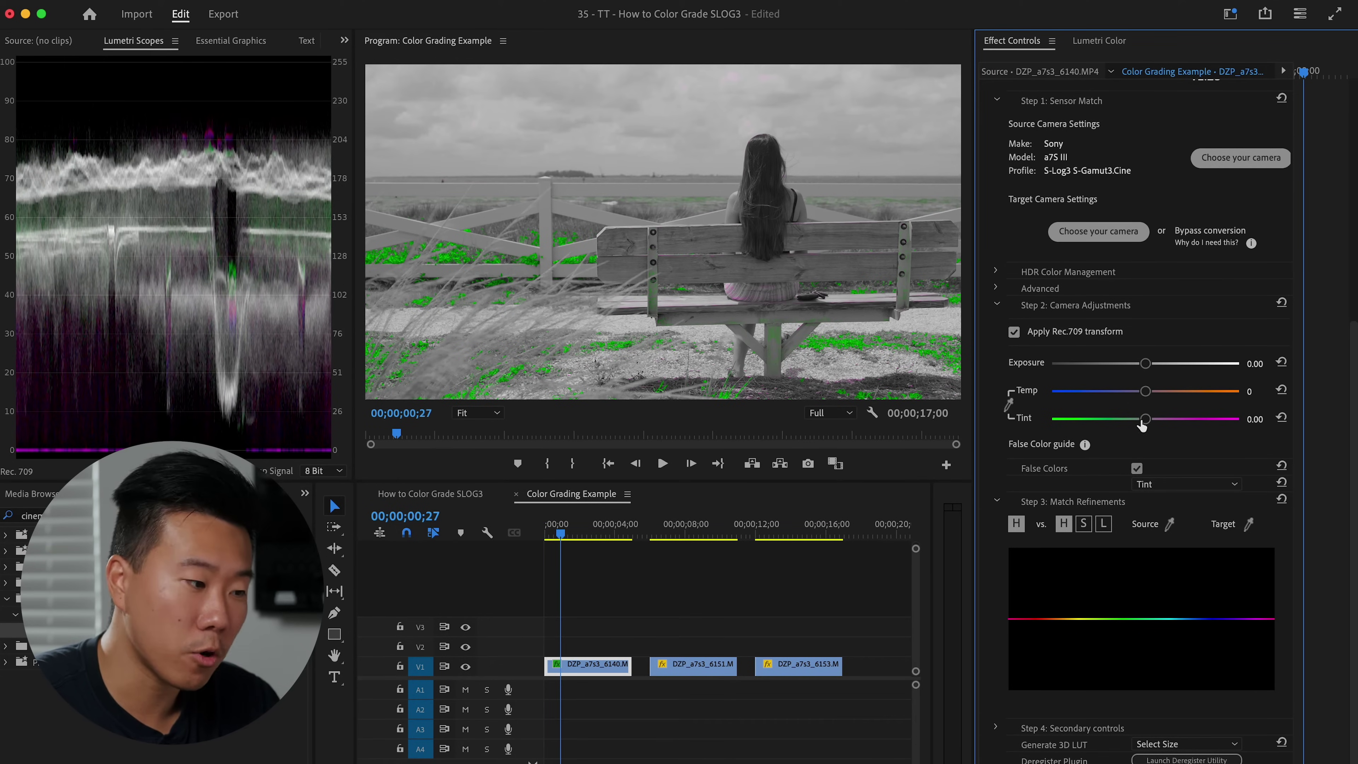
Try lowering the CineMatch tint to about -10, checking the image full screen with and without false colors.
{"action": "mouse_move", "coordinate": [1146, 424]}
{"action": "left_mouse_down"}
{"action": "mouse_move", "coordinate": [1157, 420]}
{"action": "mouse_move", "coordinate": [1138, 428]}
{"action": "left_mouse_up"}
{"action": "left_click", "coordinate": [1137, 468]}
{"action": "key", "text": "grave"}
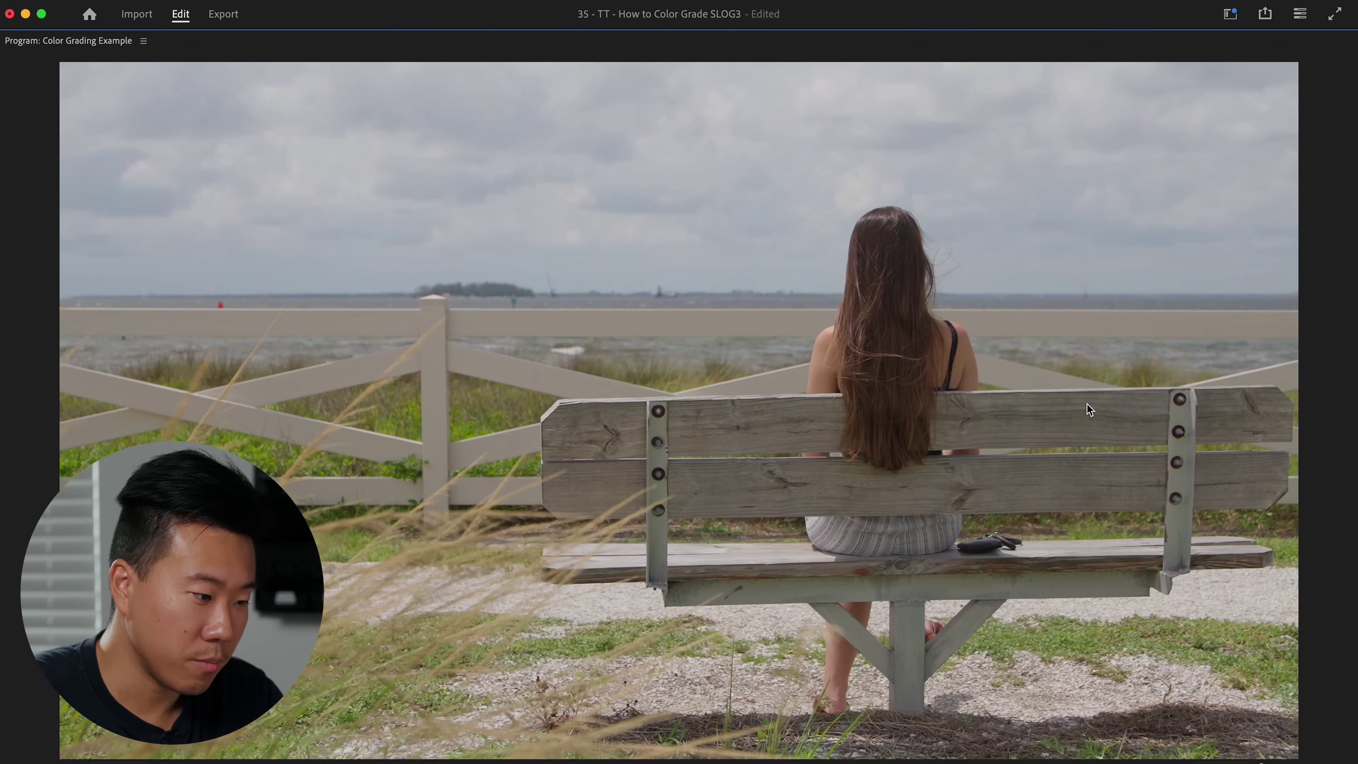
{"action": "key", "text": "grave"}
{"action": "left_click", "coordinate": [1136, 468]}
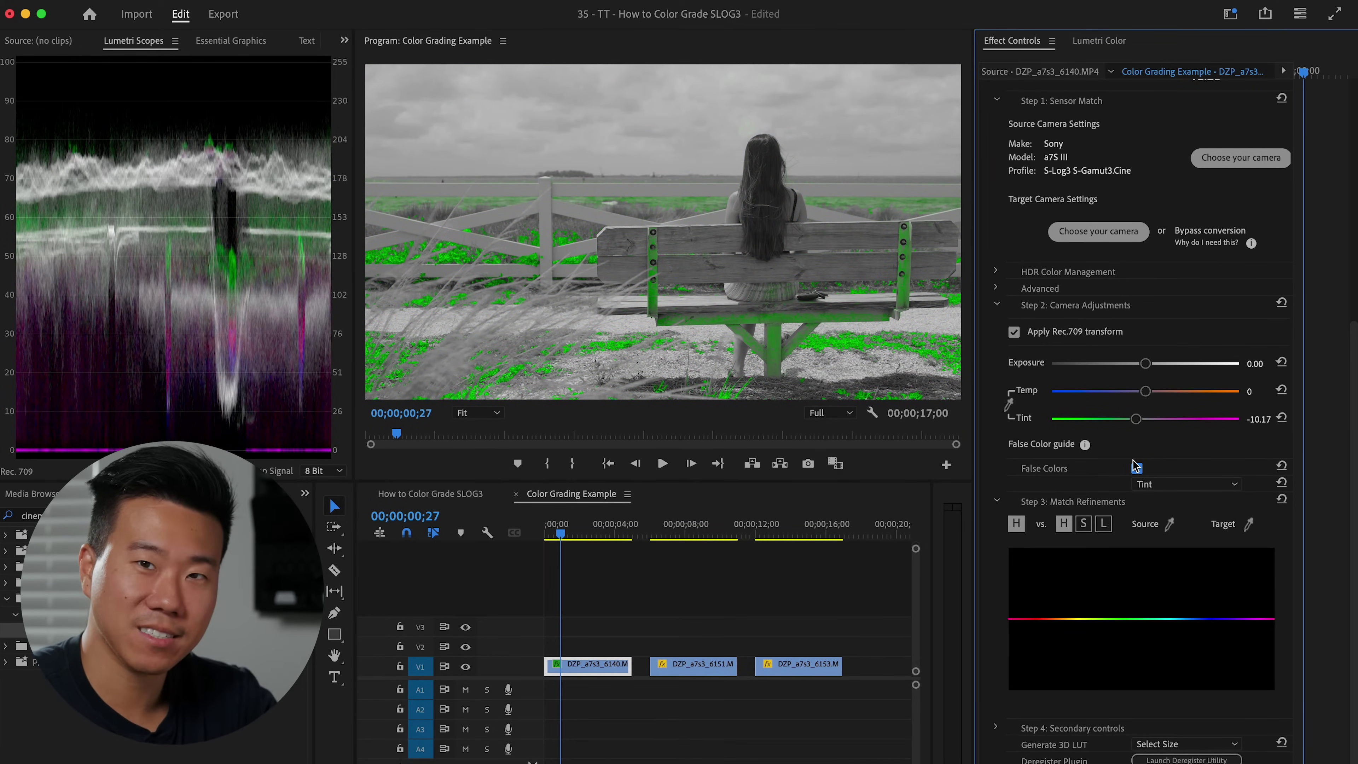
{"action": "left_click", "coordinate": [1137, 468]}
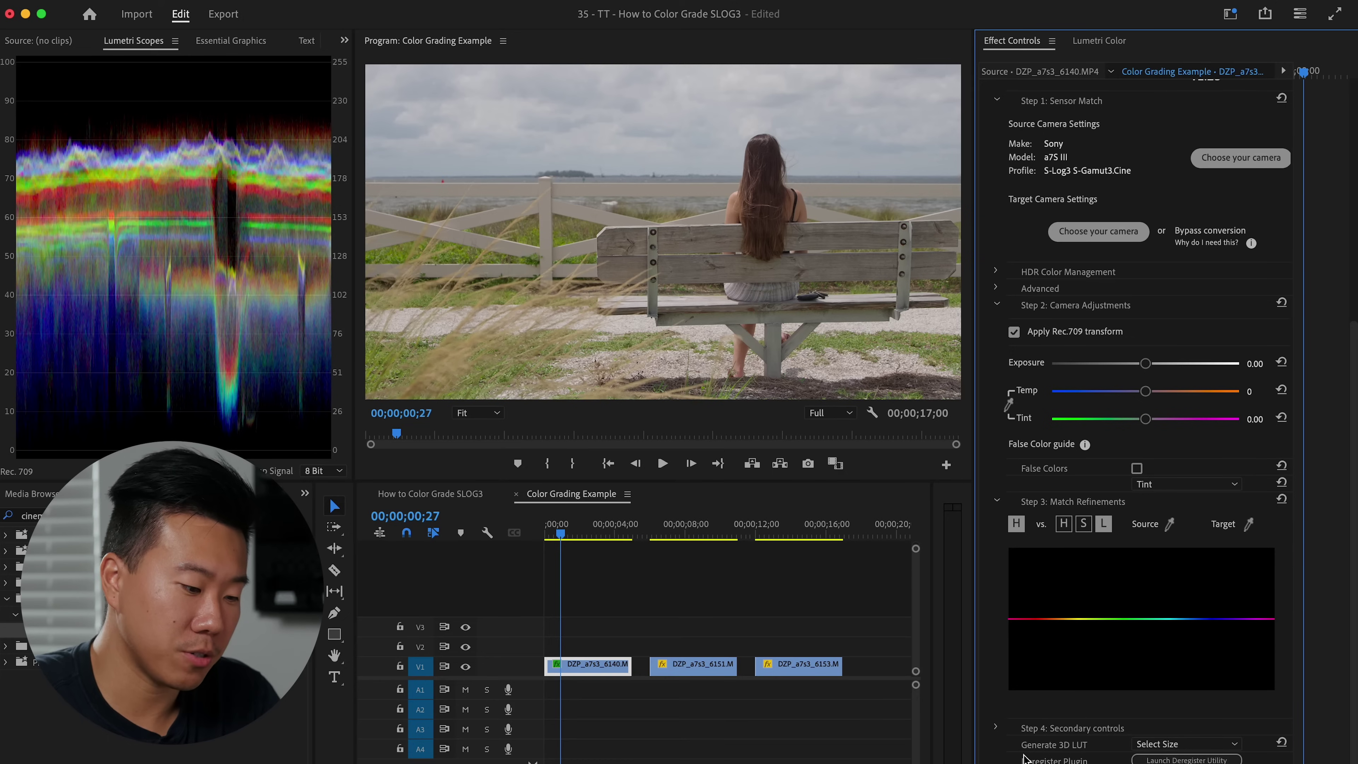
Review the CineMatch settings, and compare the shot with the Rec.709 transform off and on.
{"action": "scroll", "coordinate": [1056, 740], "scroll_direction": "down", "scroll_amount": 4}
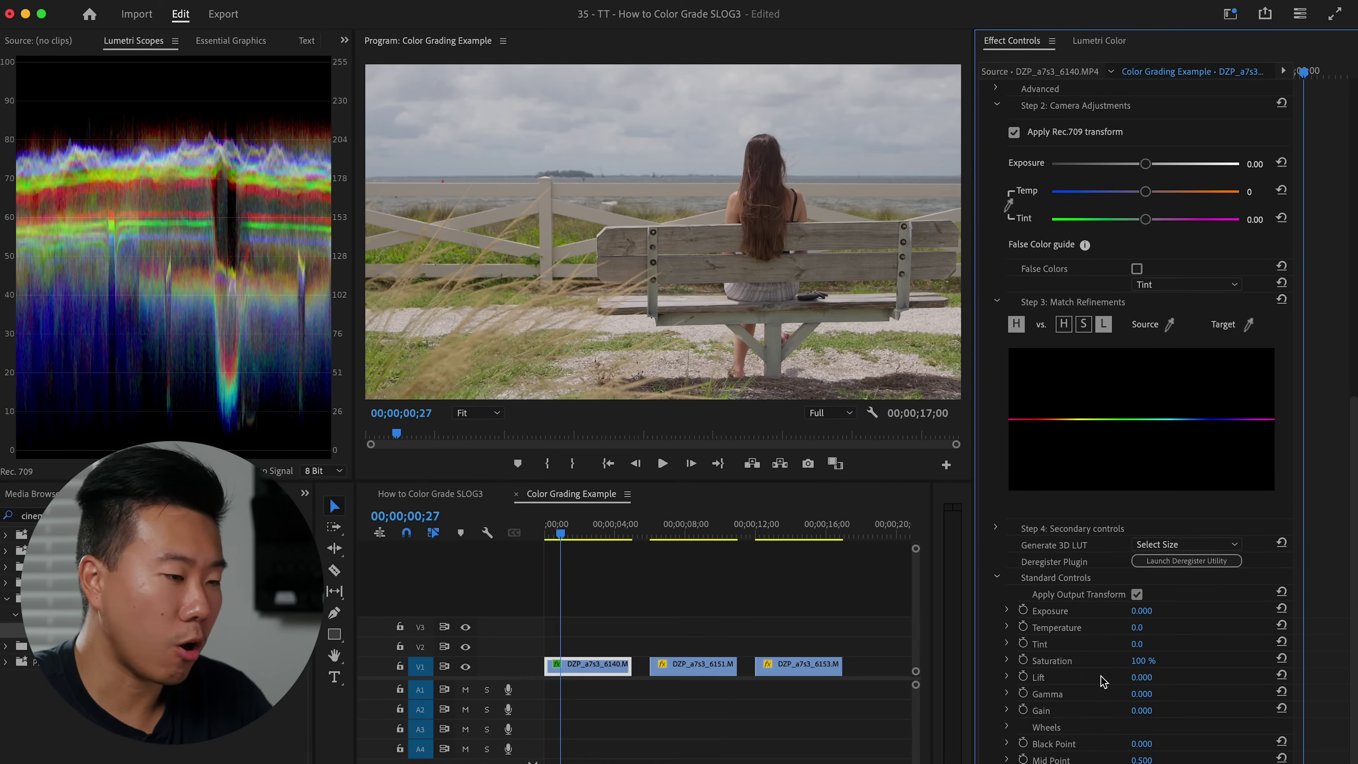
{"action": "scroll", "coordinate": [1104, 672], "scroll_direction": "up", "scroll_amount": 10}
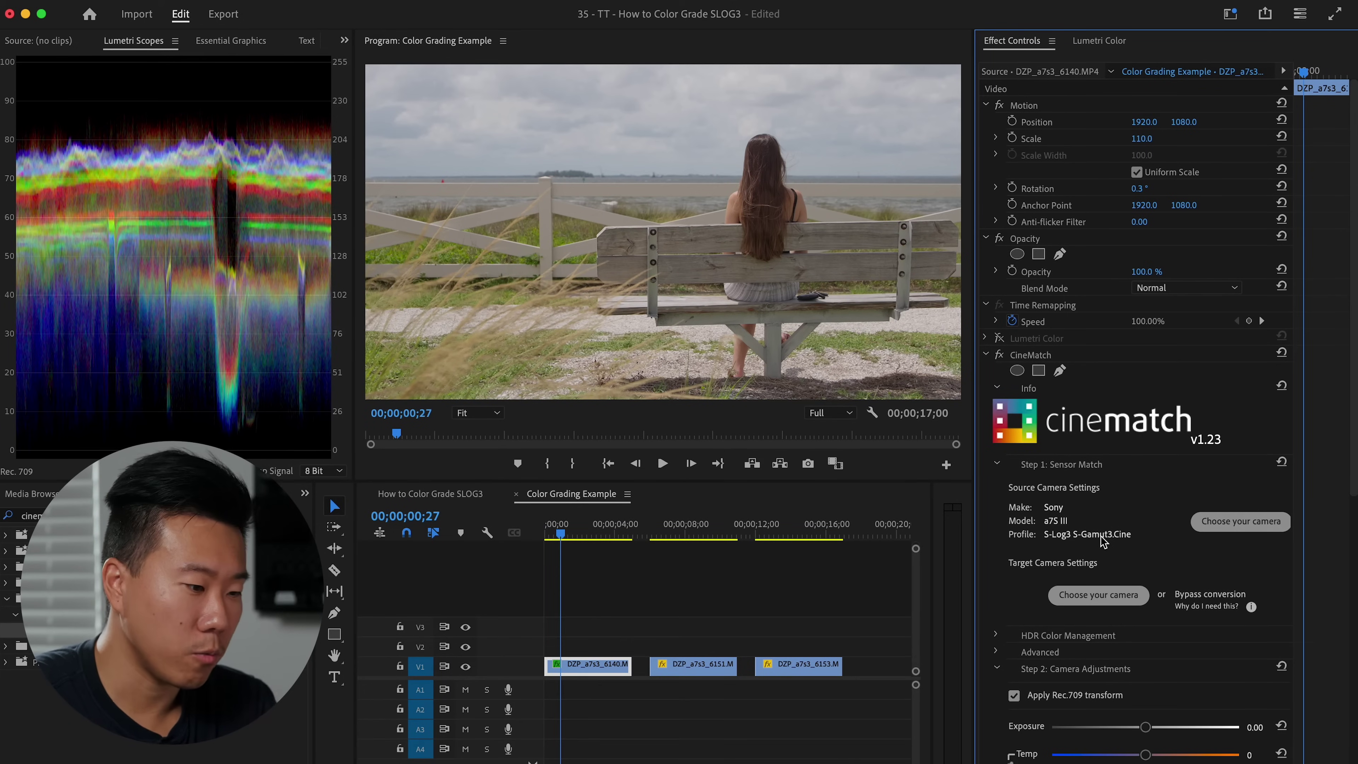
{"action": "scroll", "coordinate": [1091, 315], "scroll_direction": "down", "scroll_amount": 5}
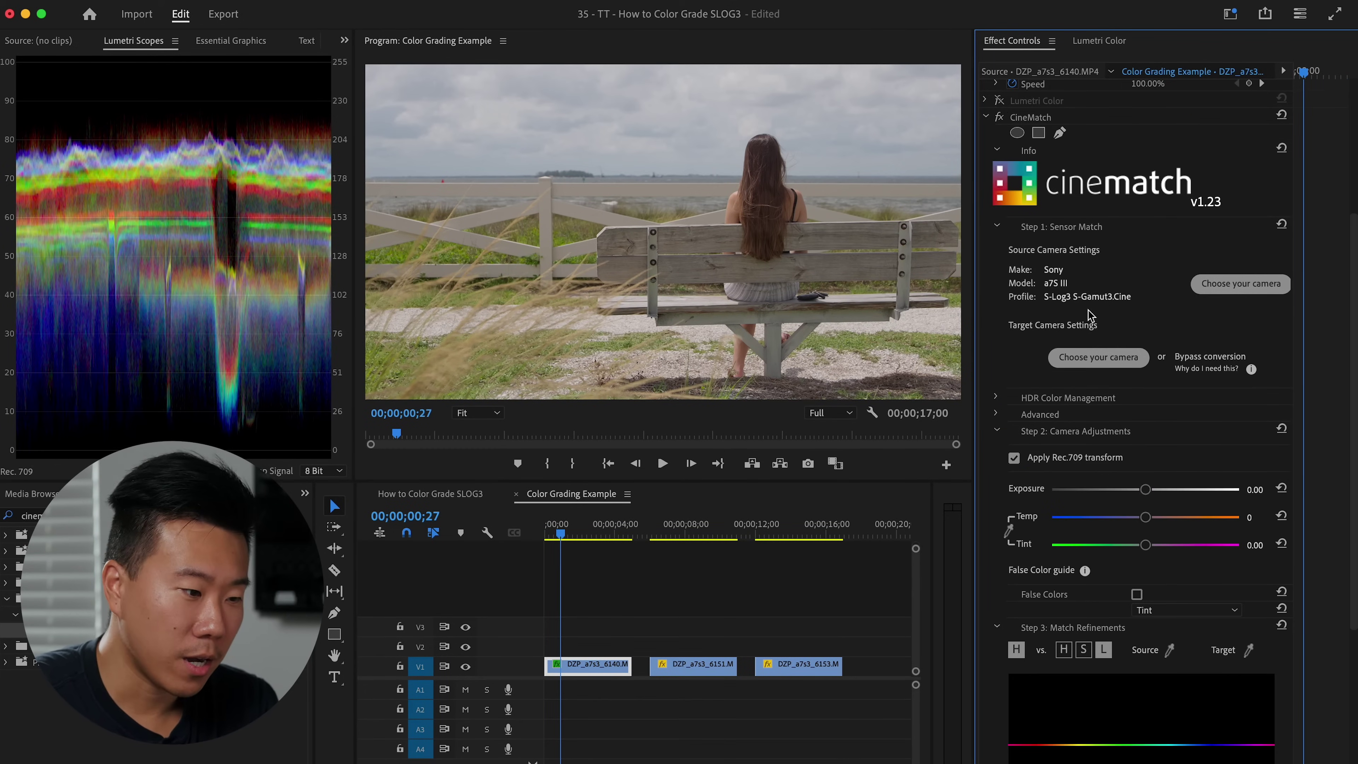
{"action": "left_click", "coordinate": [1013, 458]}
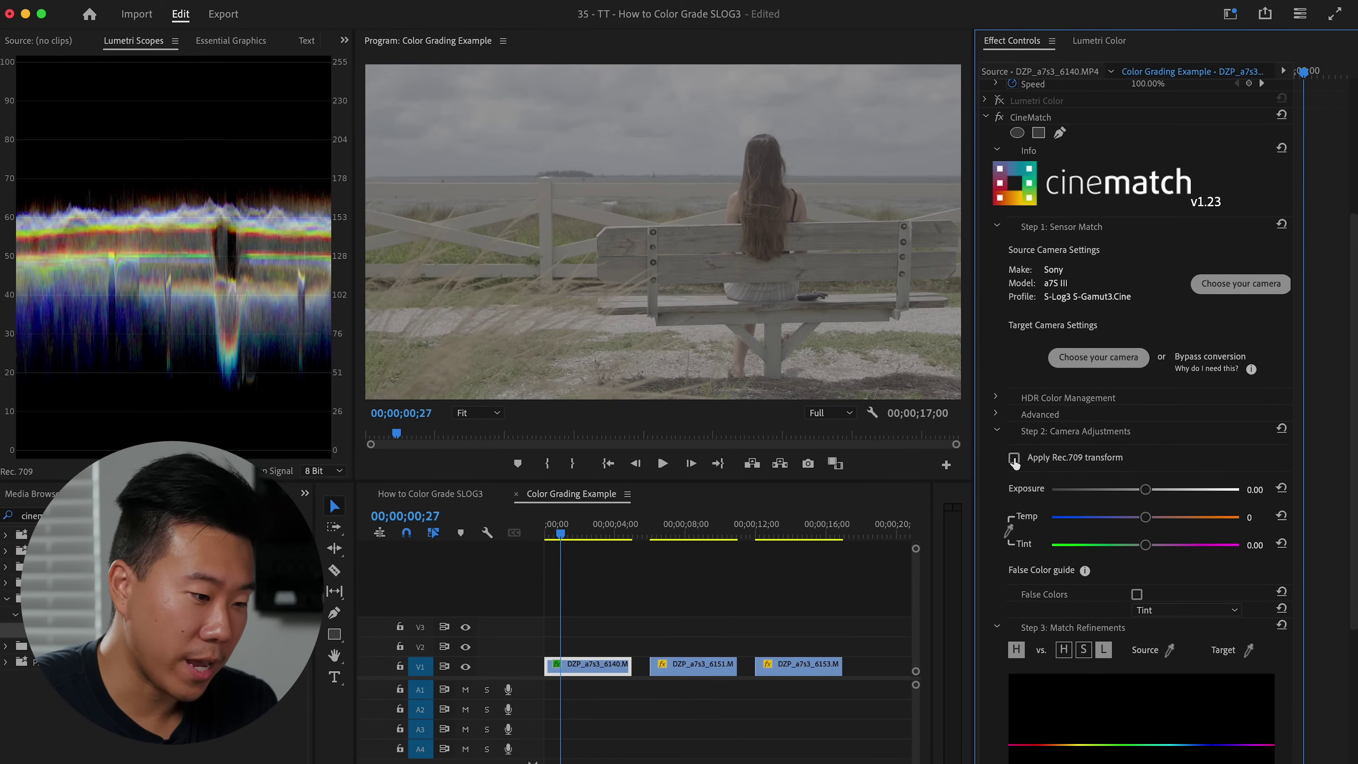
{"action": "left_click", "coordinate": [1014, 458]}
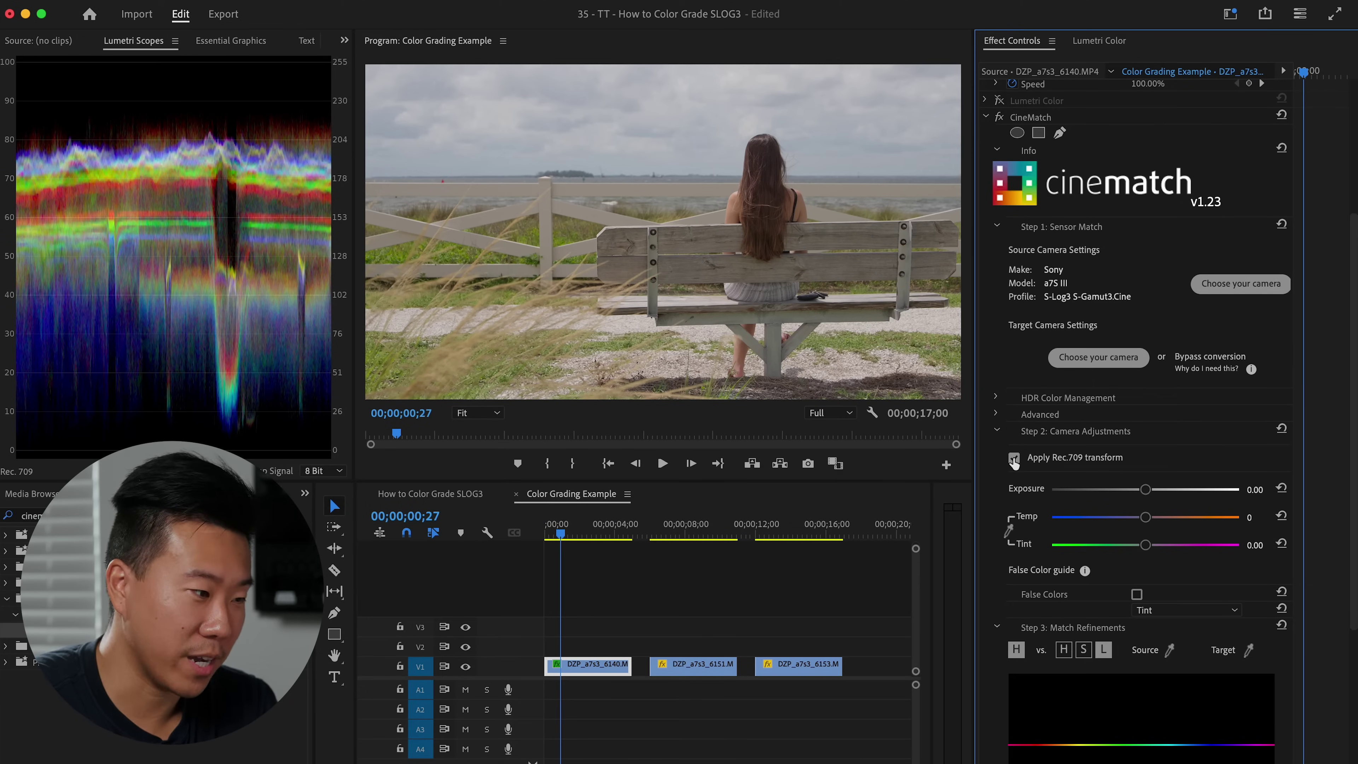
Set the Gain in CineMatch's standard controls to 0.2.
{"action": "scroll", "coordinate": [1046, 485], "scroll_direction": "down", "scroll_amount": 7}
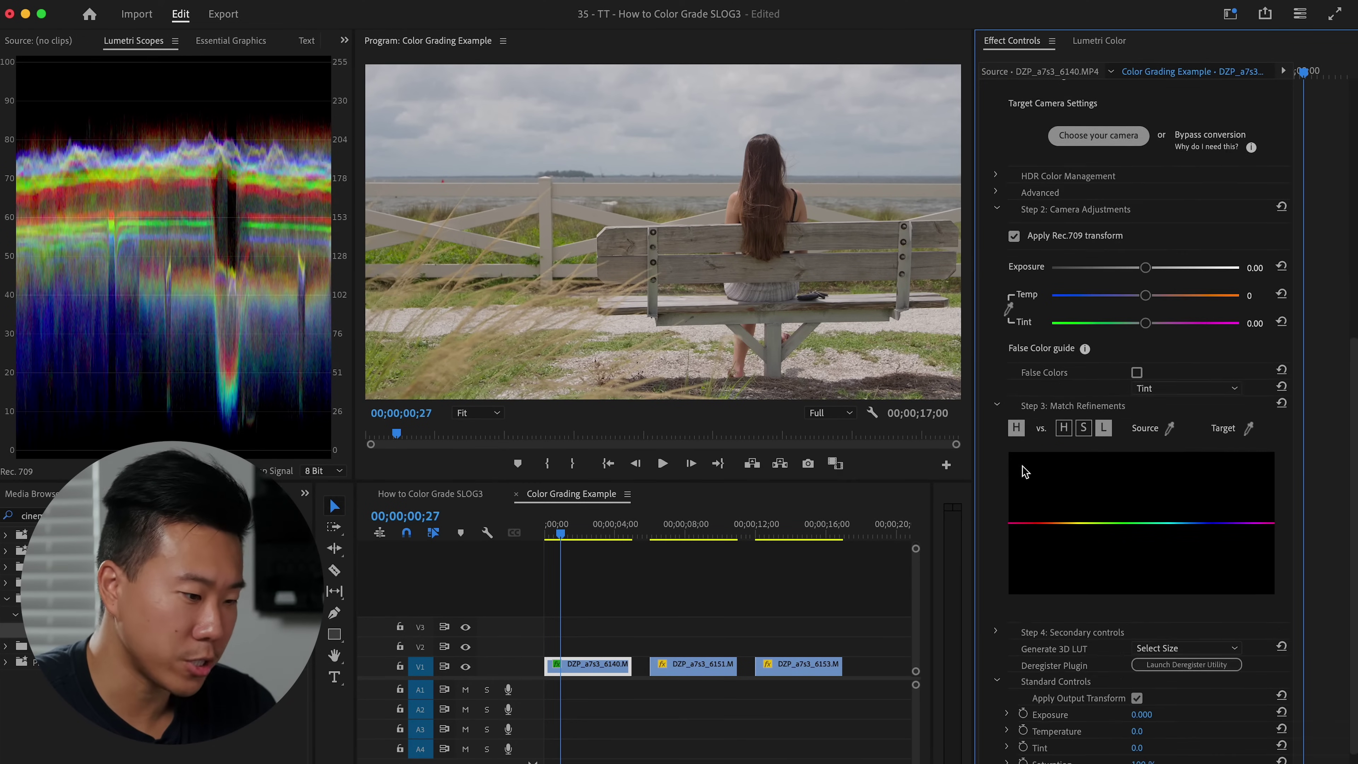
{"action": "mouse_move", "coordinate": [1142, 711]}
{"action": "left_mouse_down"}
{"action": "mouse_move", "coordinate": [1166, 710]}
{"action": "mouse_move", "coordinate": [1153, 711]}
{"action": "left_mouse_up"}
{"action": "left_click", "coordinate": [1153, 711]}
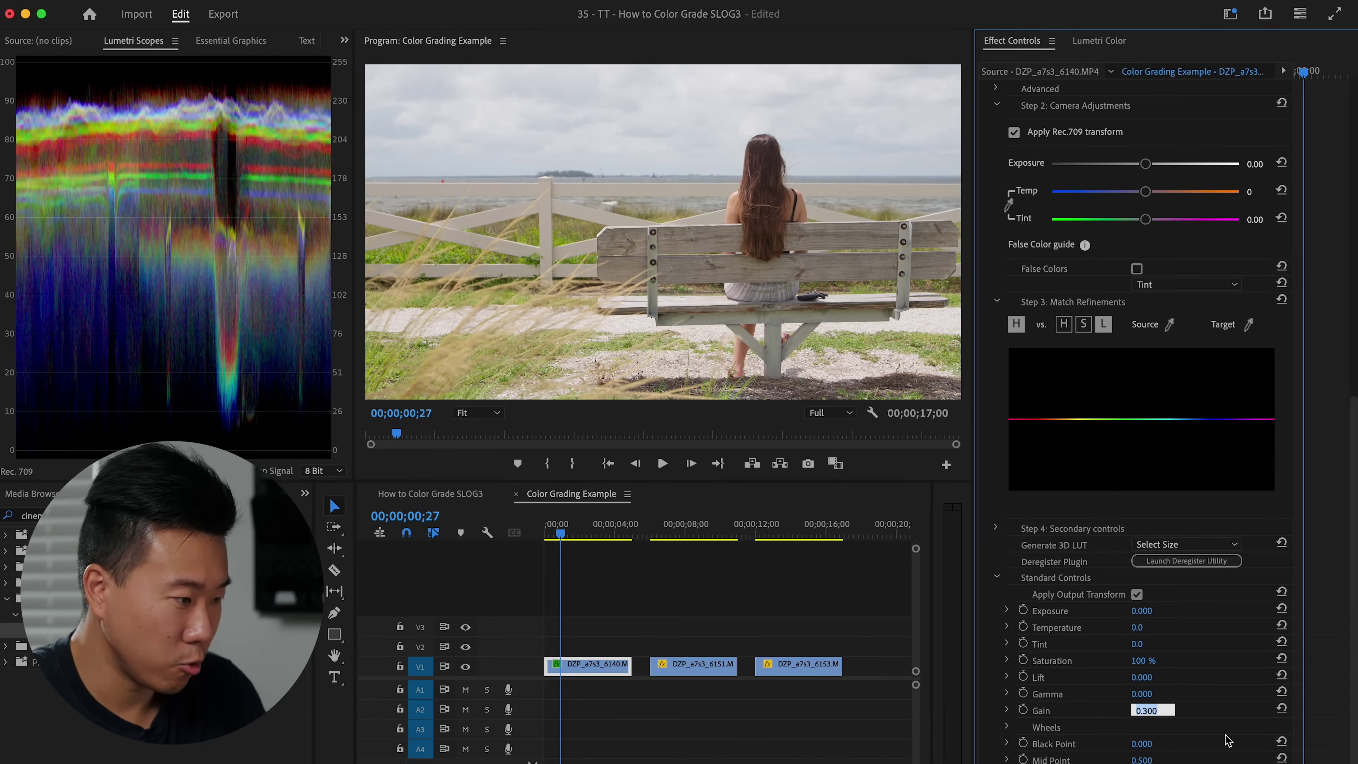
{"action": "type", "text": "0.2"}
{"action": "key", "text": "Return"}
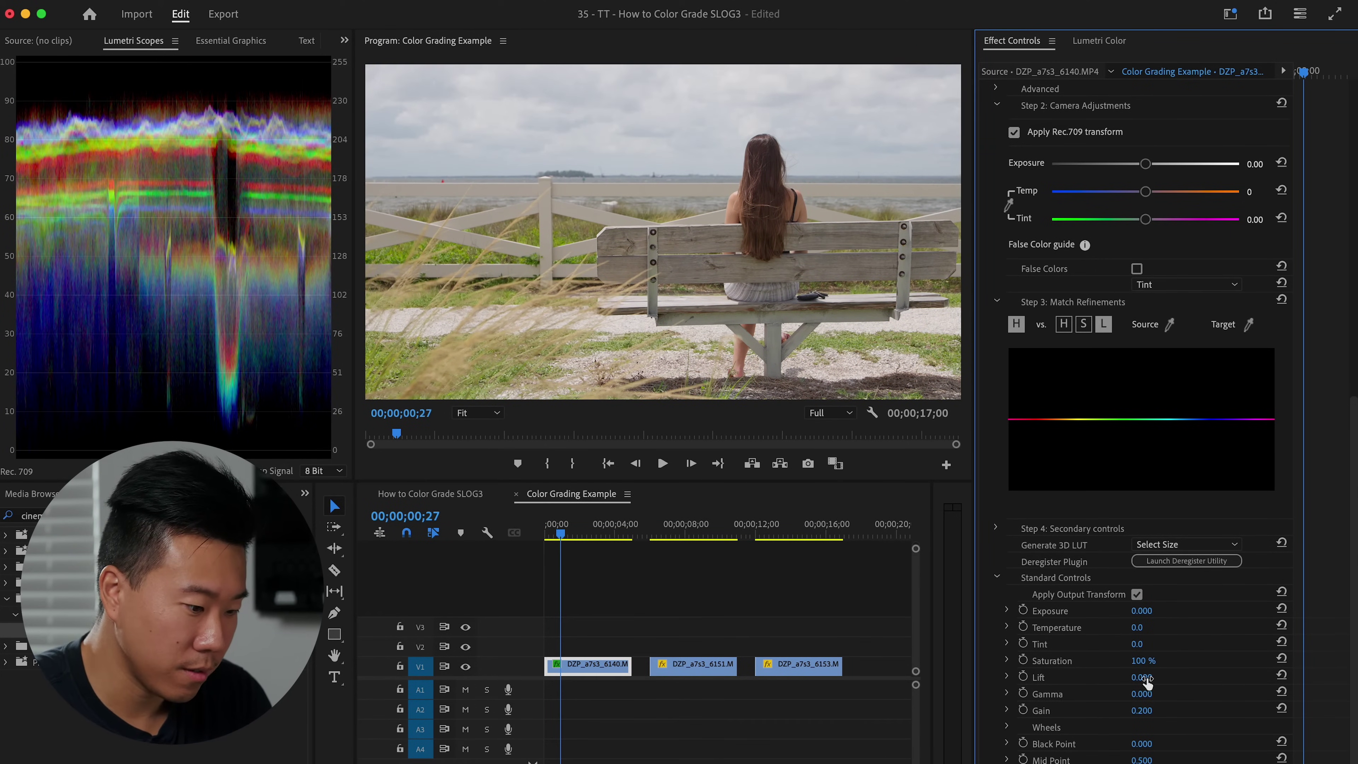
Try Lift values of -0.1 and -0.2 in CineMatch's standard controls.
{"action": "left_click", "coordinate": [1146, 676]}
{"action": "type", "text": "-0.1"}
{"action": "key", "text": "Return"}
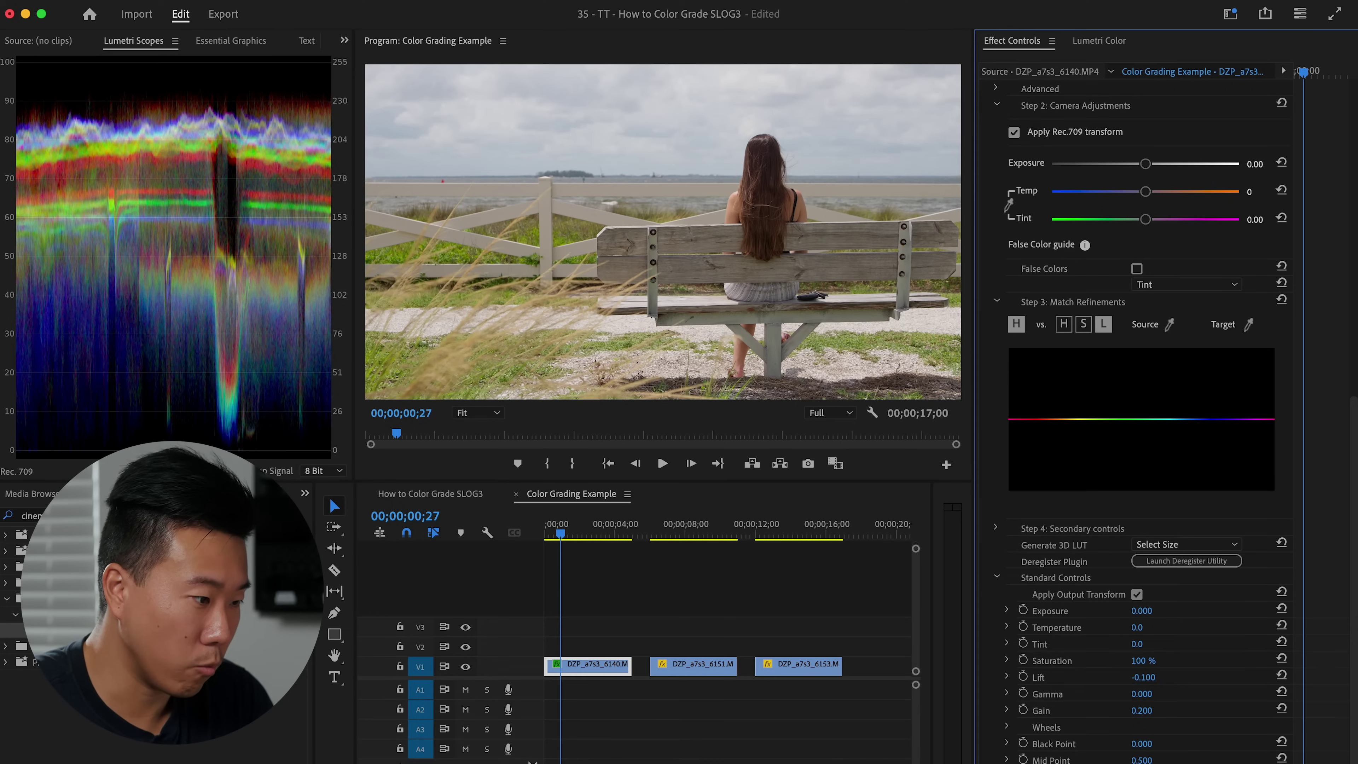
{"action": "left_click", "coordinate": [1149, 677]}
{"action": "type", "text": "-0.2"}
{"action": "key", "text": "Return"}
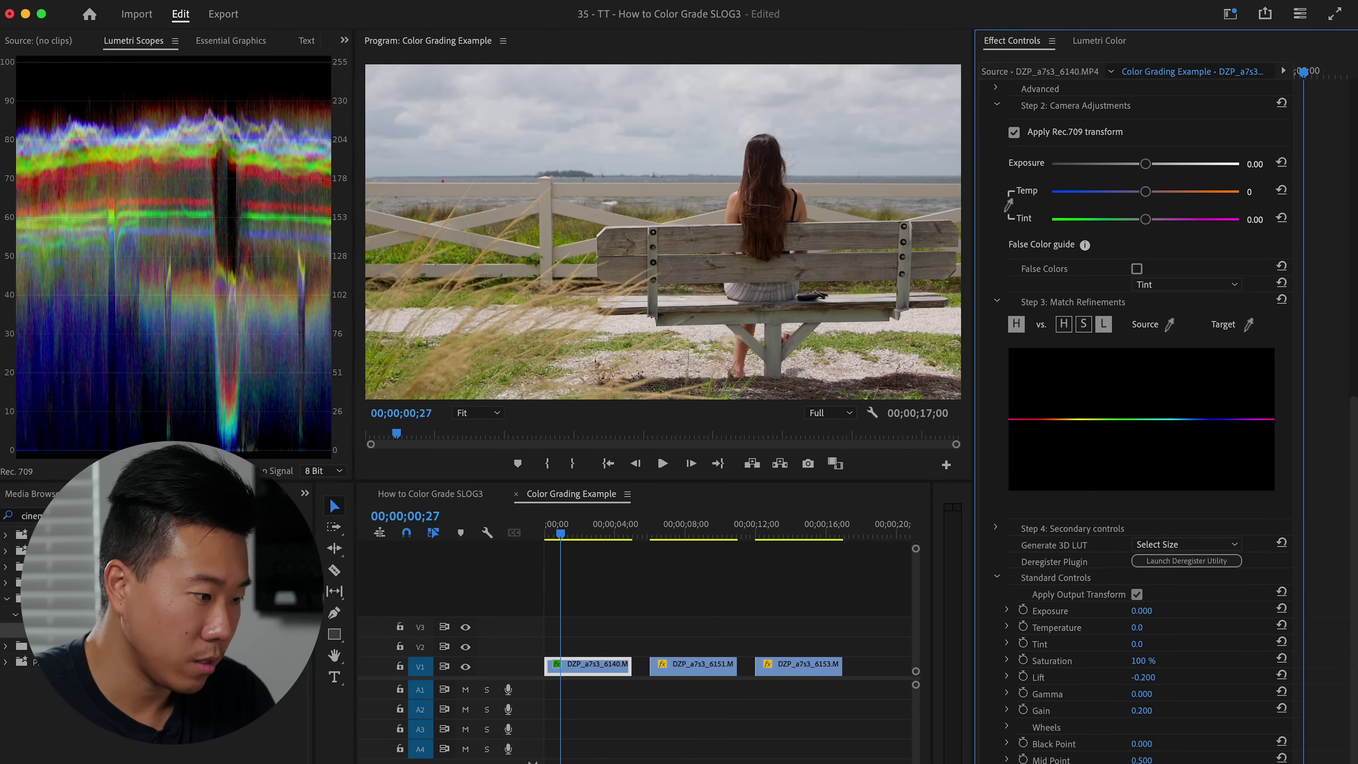
Set the Lift in CineMatch's standard controls to -0.15.
{"action": "left_click", "coordinate": [1153, 675]}
{"action": "type", "text": "-"}
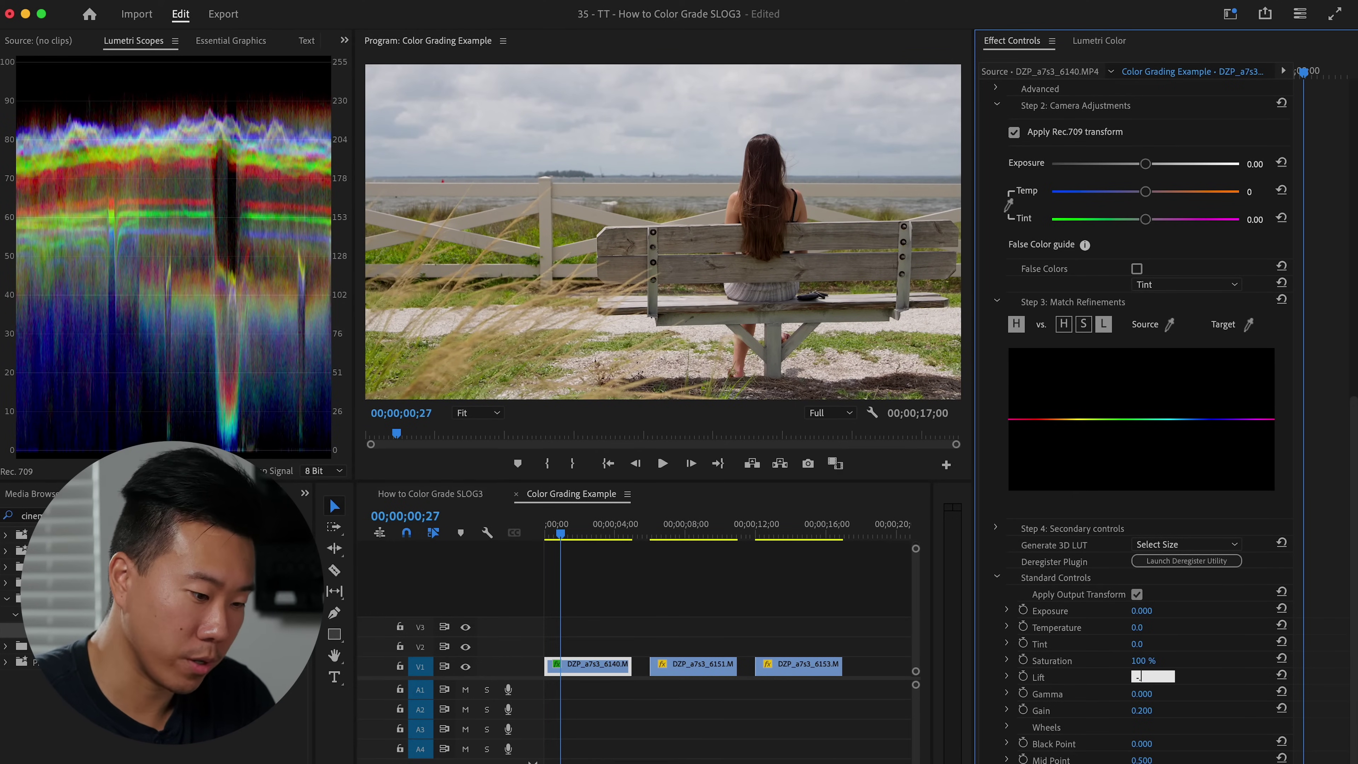
{"action": "type", "text": ".15"}
{"action": "key", "text": "Return"}
Compare the shot with the CineMatch effect switched off and back on.
{"action": "scroll", "coordinate": [1084, 613], "scroll_direction": "up", "scroll_amount": 10}
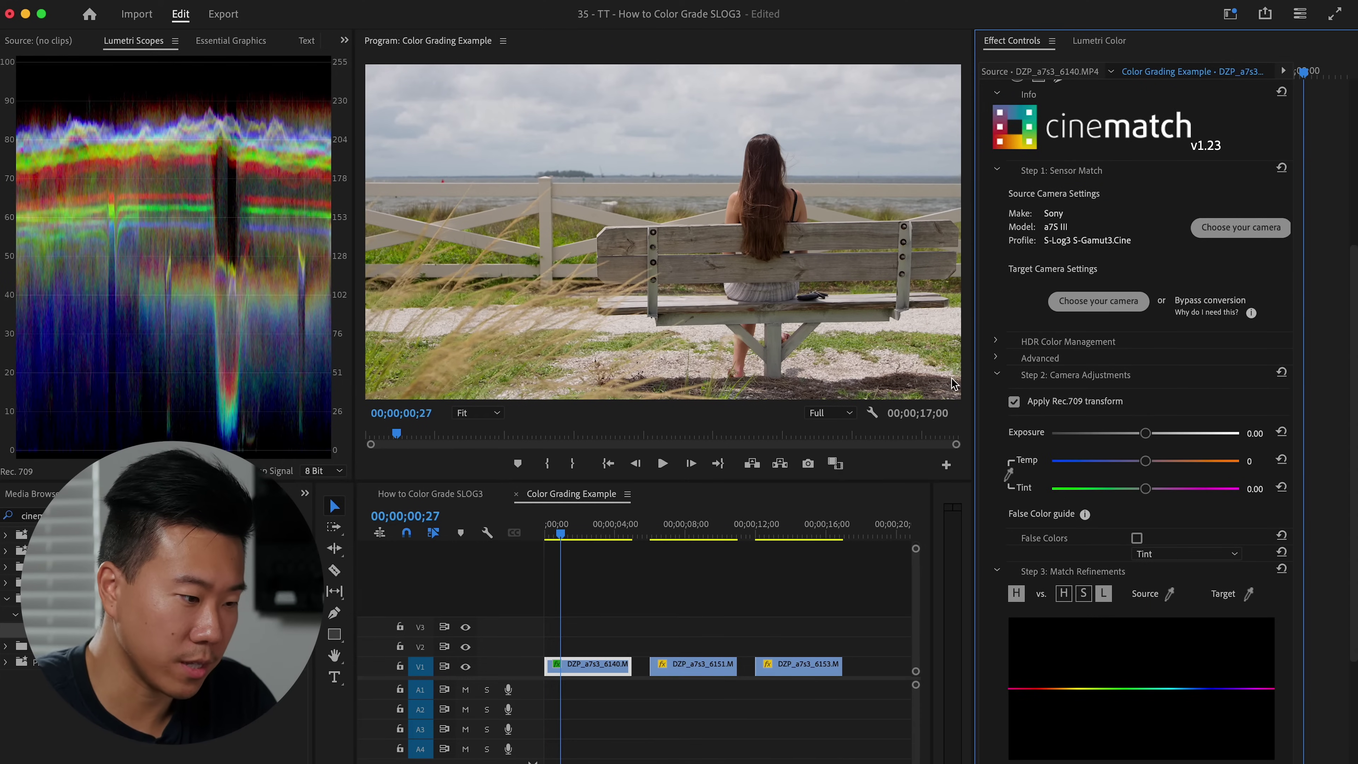
{"action": "scroll", "coordinate": [1087, 249], "scroll_direction": "up", "scroll_amount": 5}
{"action": "left_click", "coordinate": [999, 204]}
{"action": "left_click", "coordinate": [999, 203]}
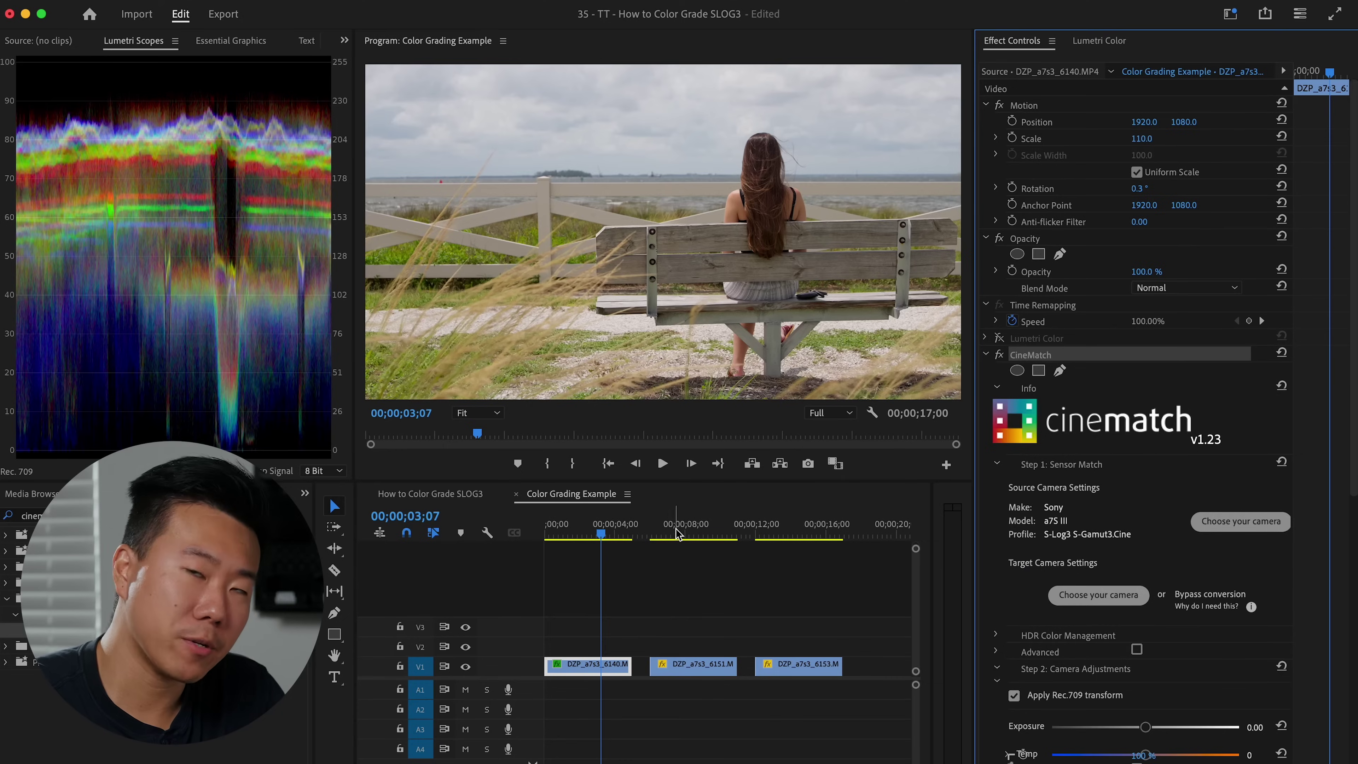
Select the second clip, DZP_a7s3_6151, with the playhead at 00;00;08;02, and turn on CineMatch's False Colors guide.
{"action": "left_click", "coordinate": [675, 532]}
{"action": "left_click", "coordinate": [686, 529]}
{"action": "left_click", "coordinate": [706, 665]}
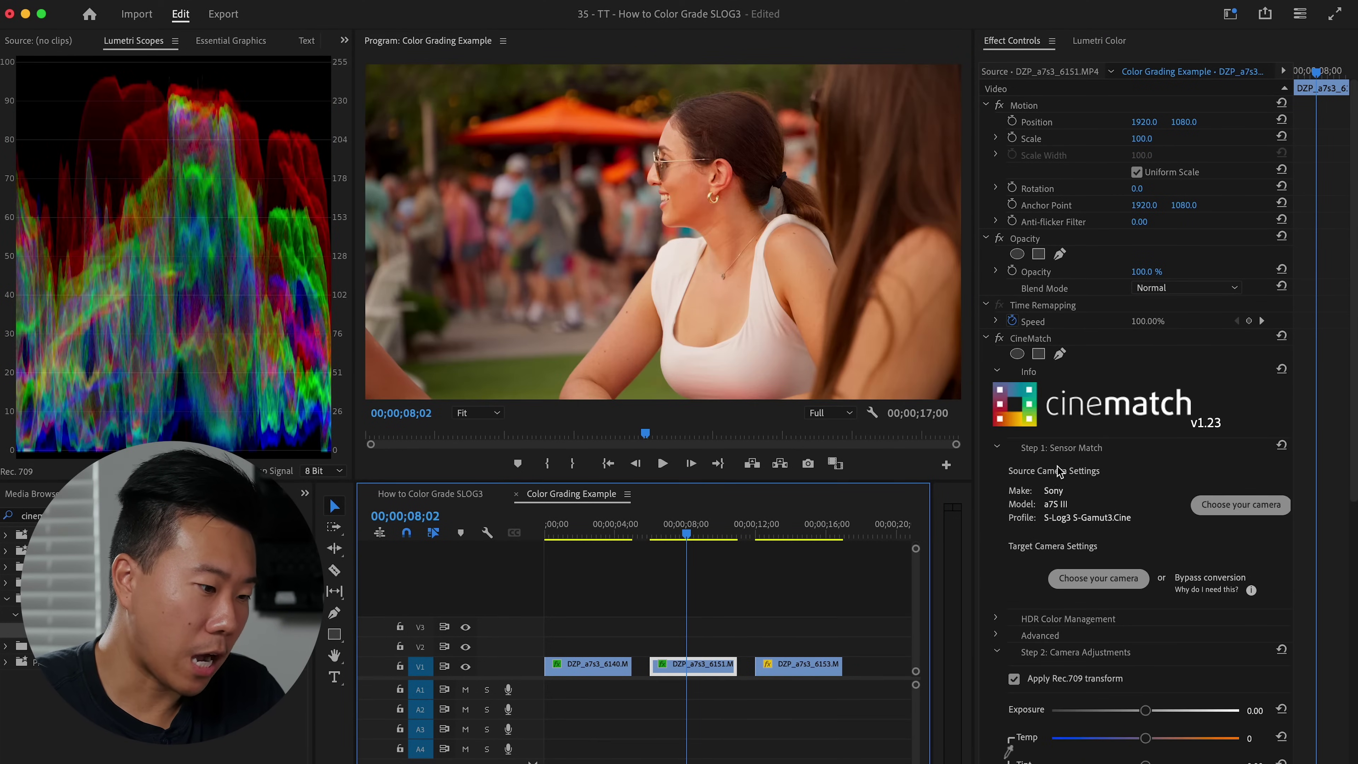
{"action": "scroll", "coordinate": [1040, 402], "scroll_direction": "down", "scroll_amount": 5}
{"action": "scroll", "coordinate": [1155, 412], "scroll_direction": "up", "scroll_amount": 1}
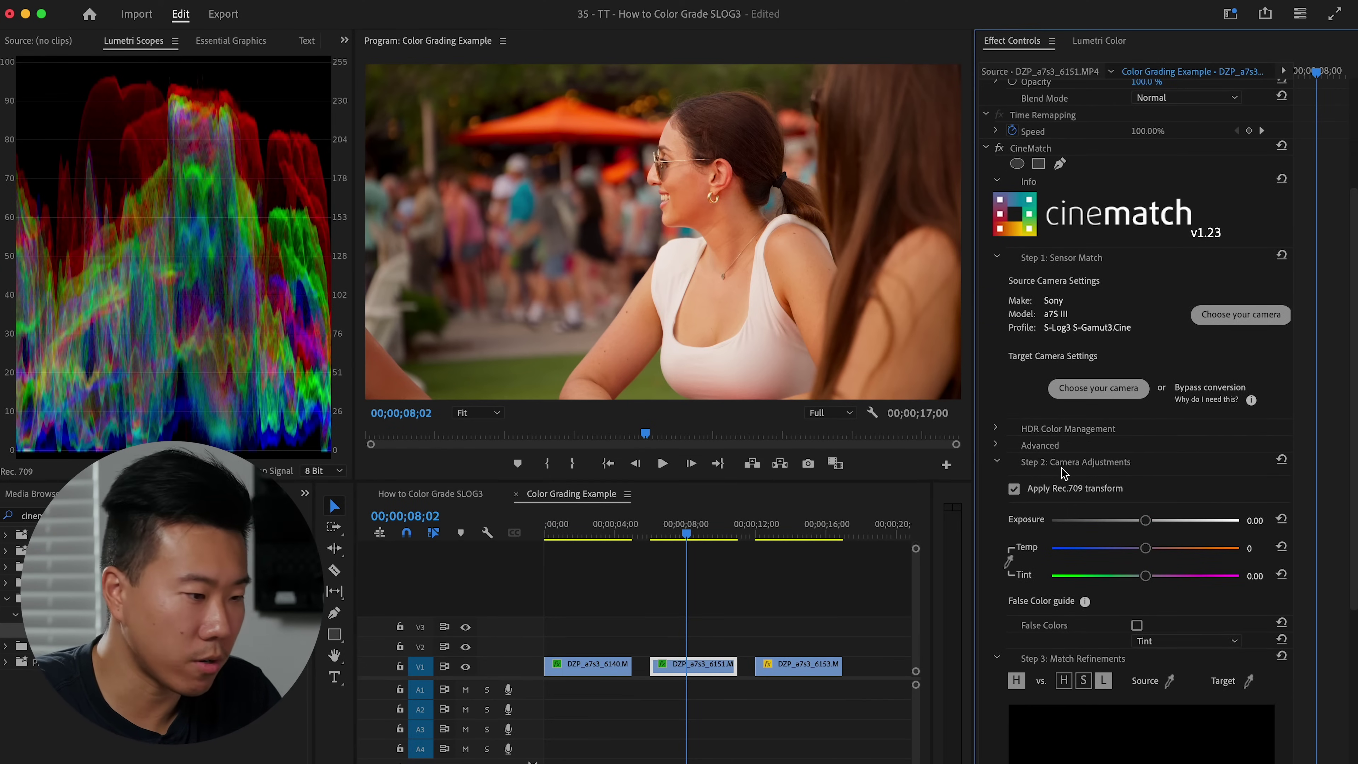
{"action": "scroll", "coordinate": [1061, 466], "scroll_direction": "down", "scroll_amount": 2}
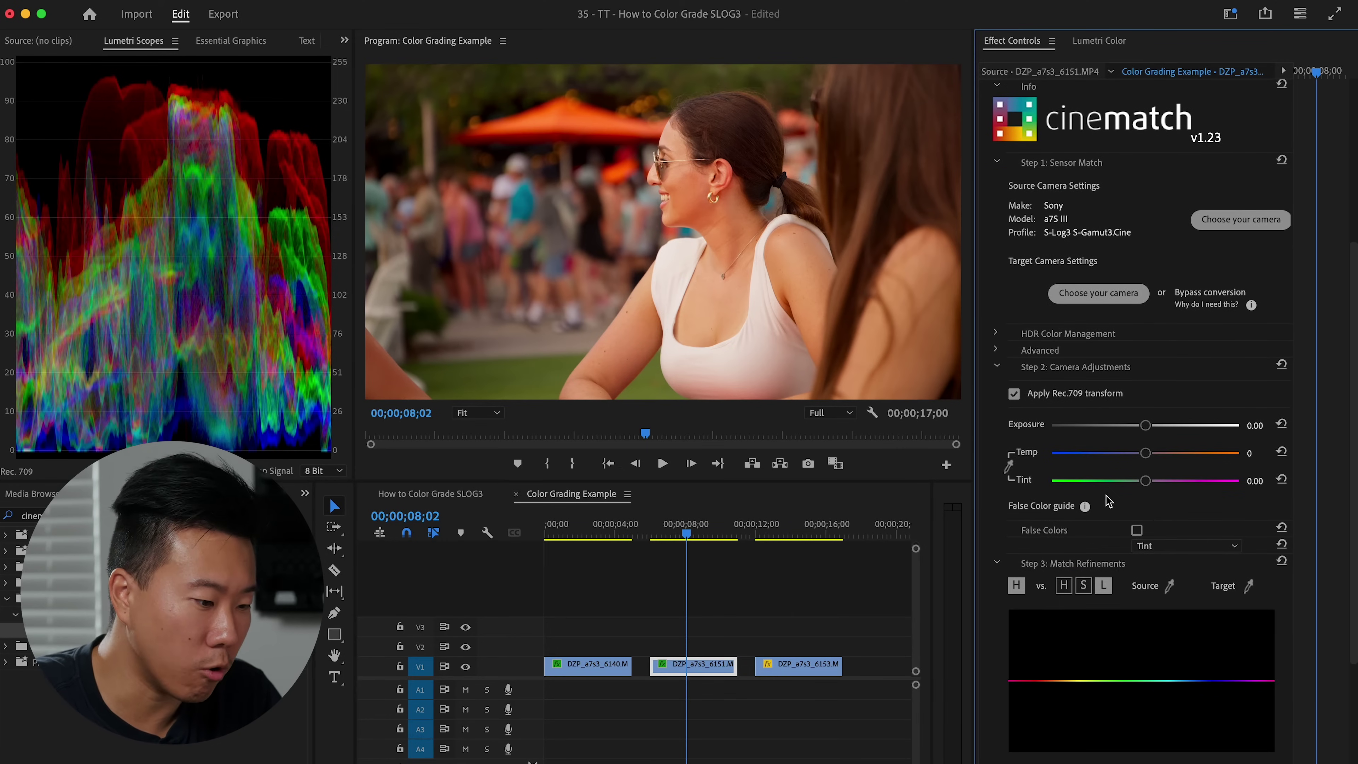
{"action": "left_click", "coordinate": [1137, 529]}
{"action": "scroll", "coordinate": [1138, 516], "scroll_direction": "down", "scroll_amount": 2}
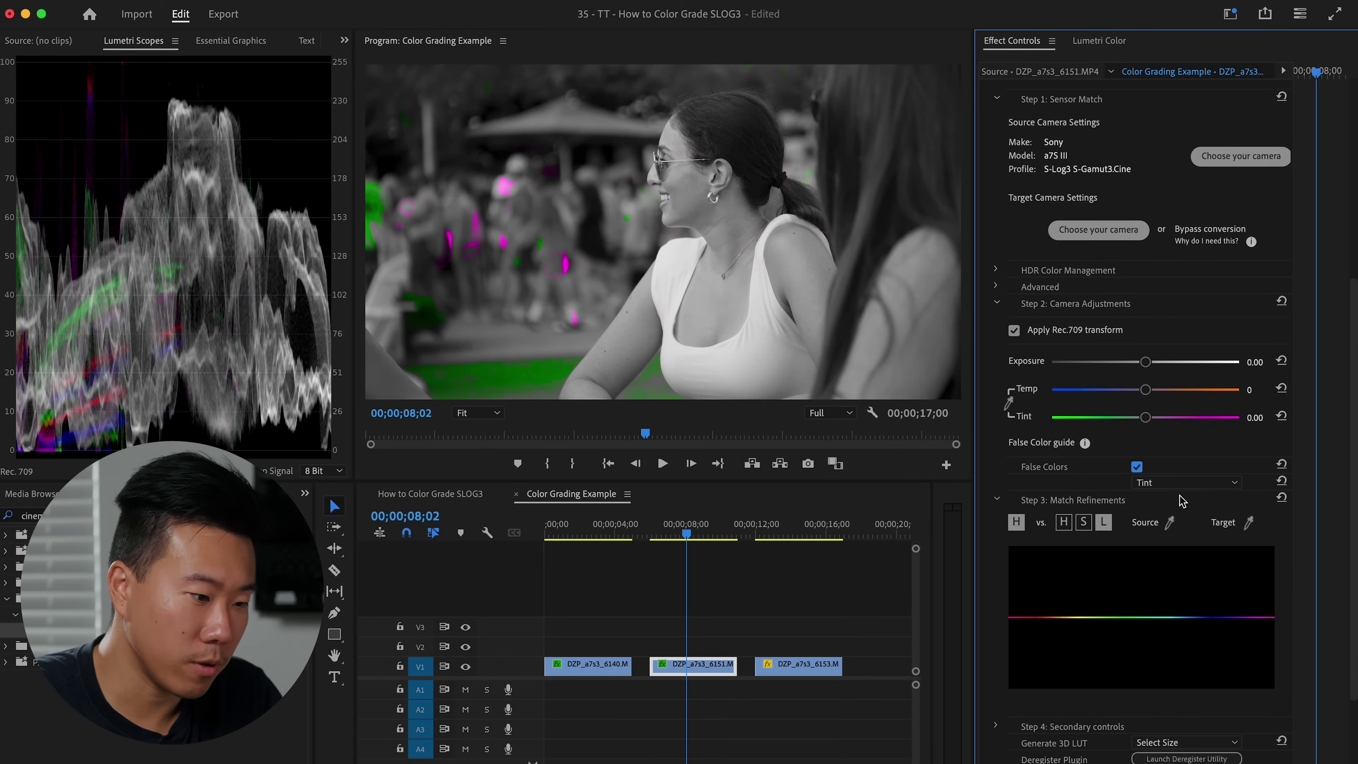
Switch the false color guide to Temperature, lower CineMatch's Temp to about -1627, and turn False Colors off.
{"action": "left_click", "coordinate": [1184, 481]}
{"action": "left_click", "coordinate": [1174, 532]}
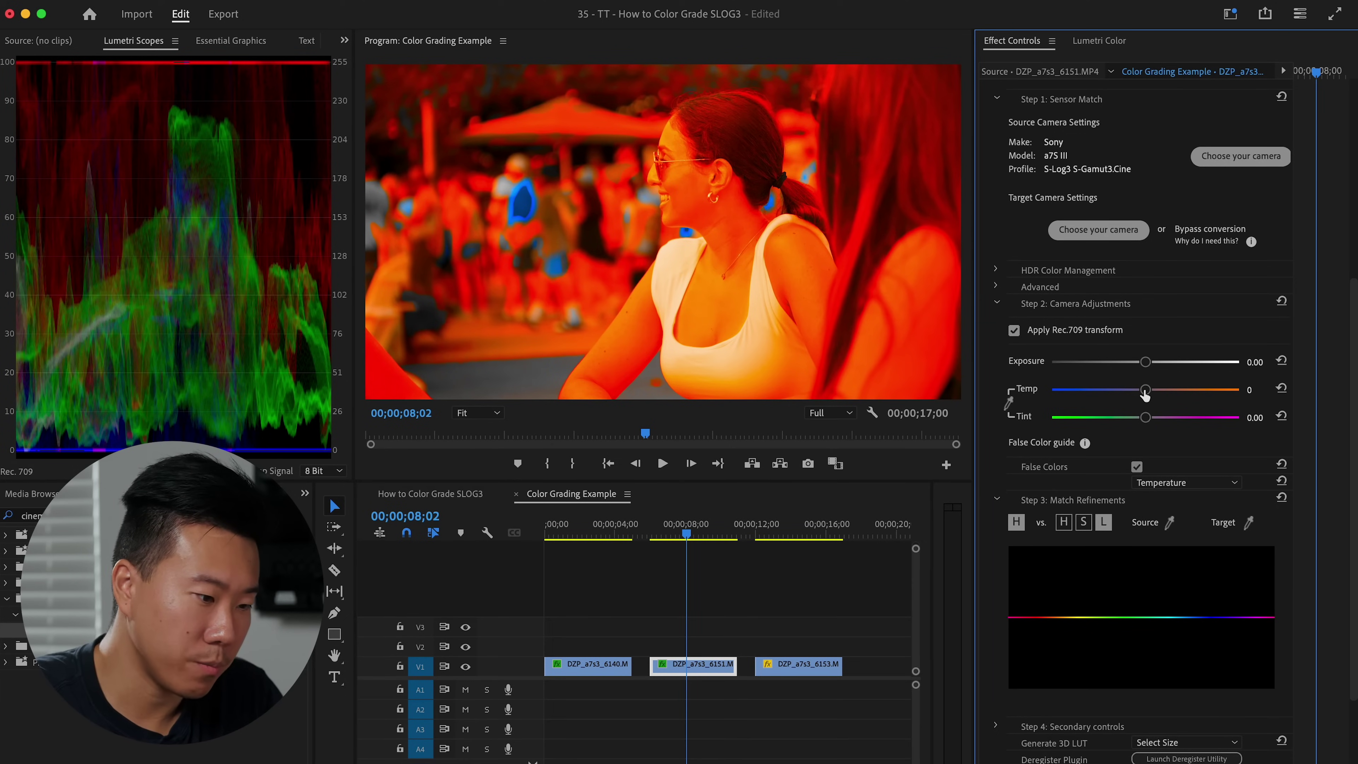
{"action": "left_click_drag", "start_coordinate": [1145, 393], "coordinate": [1108, 404]}
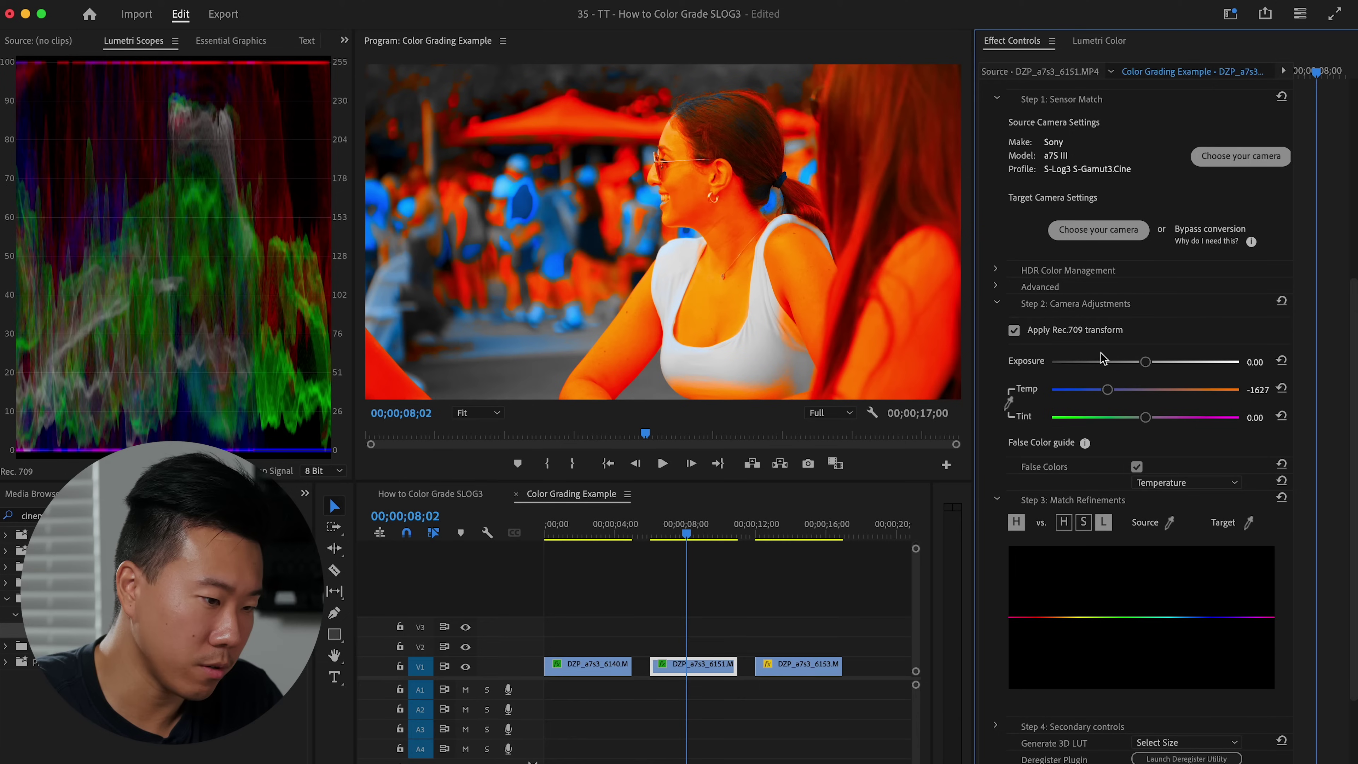
{"action": "left_click", "coordinate": [1137, 467]}
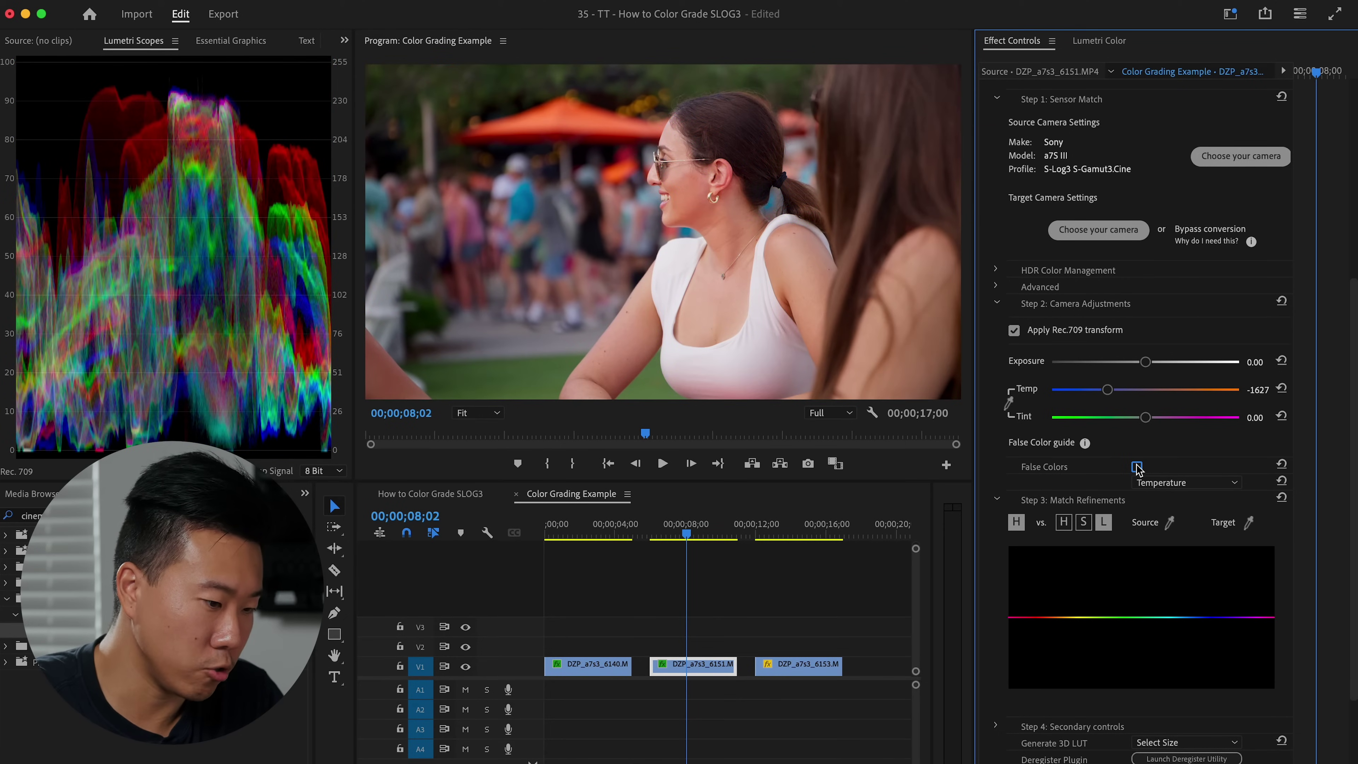
Using the Tint false color guide, lower CineMatch's Tint to about -22.03, and turn False Colors off again.
{"action": "left_click", "coordinate": [1137, 467]}
{"action": "left_click", "coordinate": [1160, 483]}
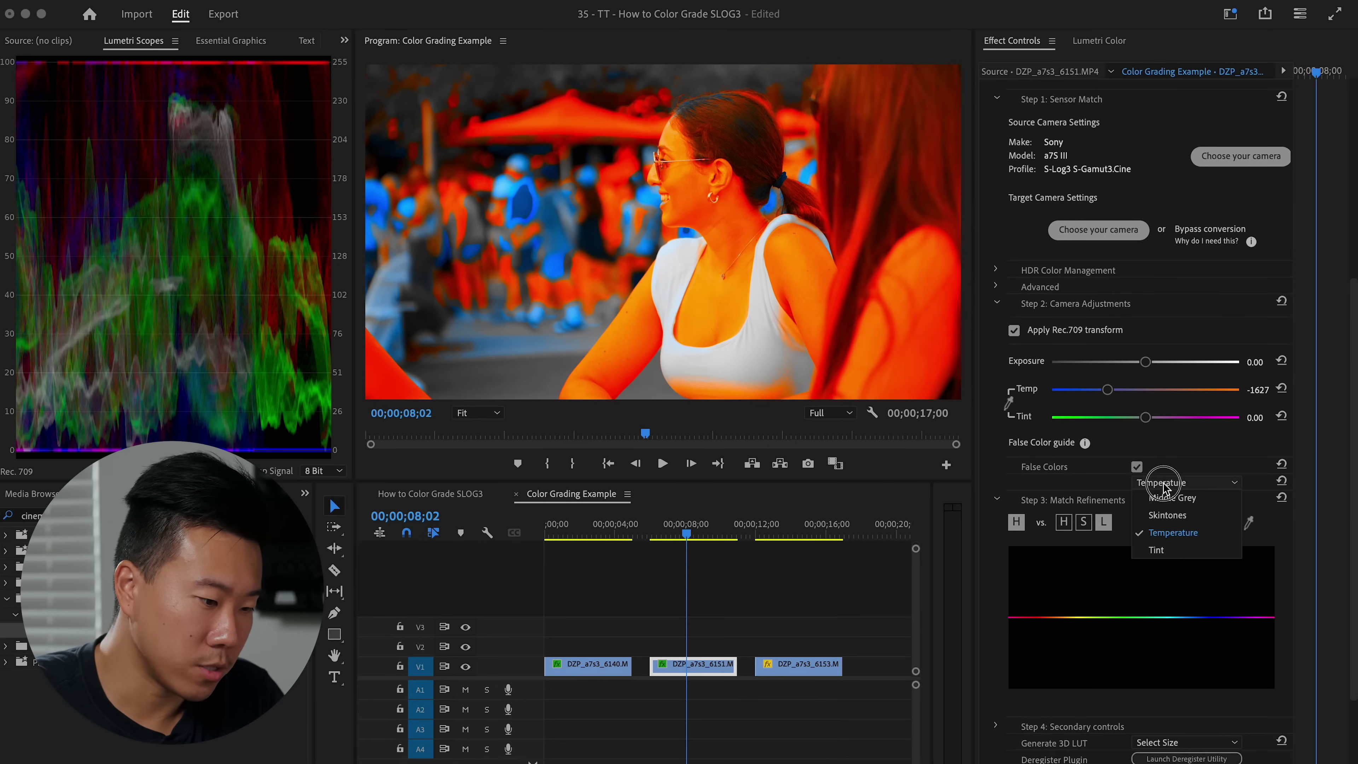
{"action": "left_click", "coordinate": [1157, 550]}
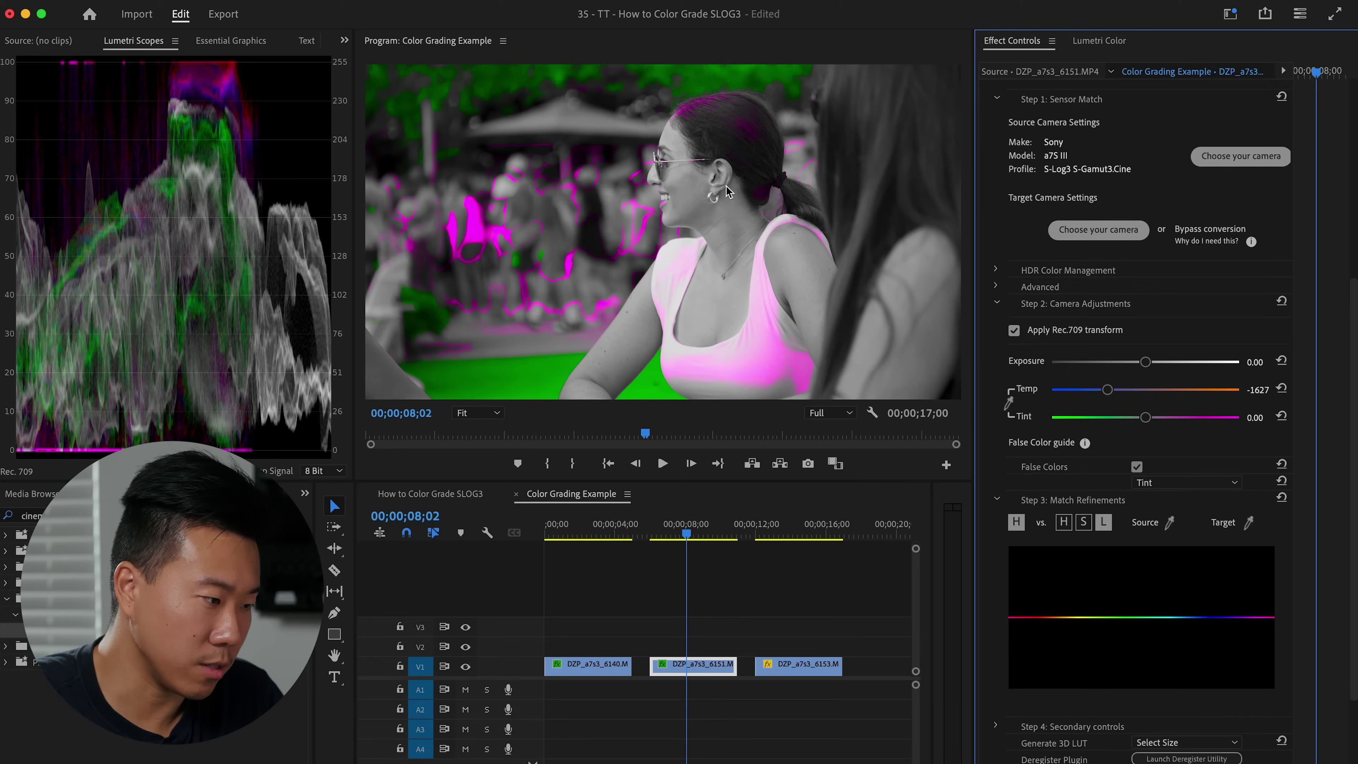
{"action": "left_click_drag", "start_coordinate": [1143, 420], "coordinate": [1125, 431]}
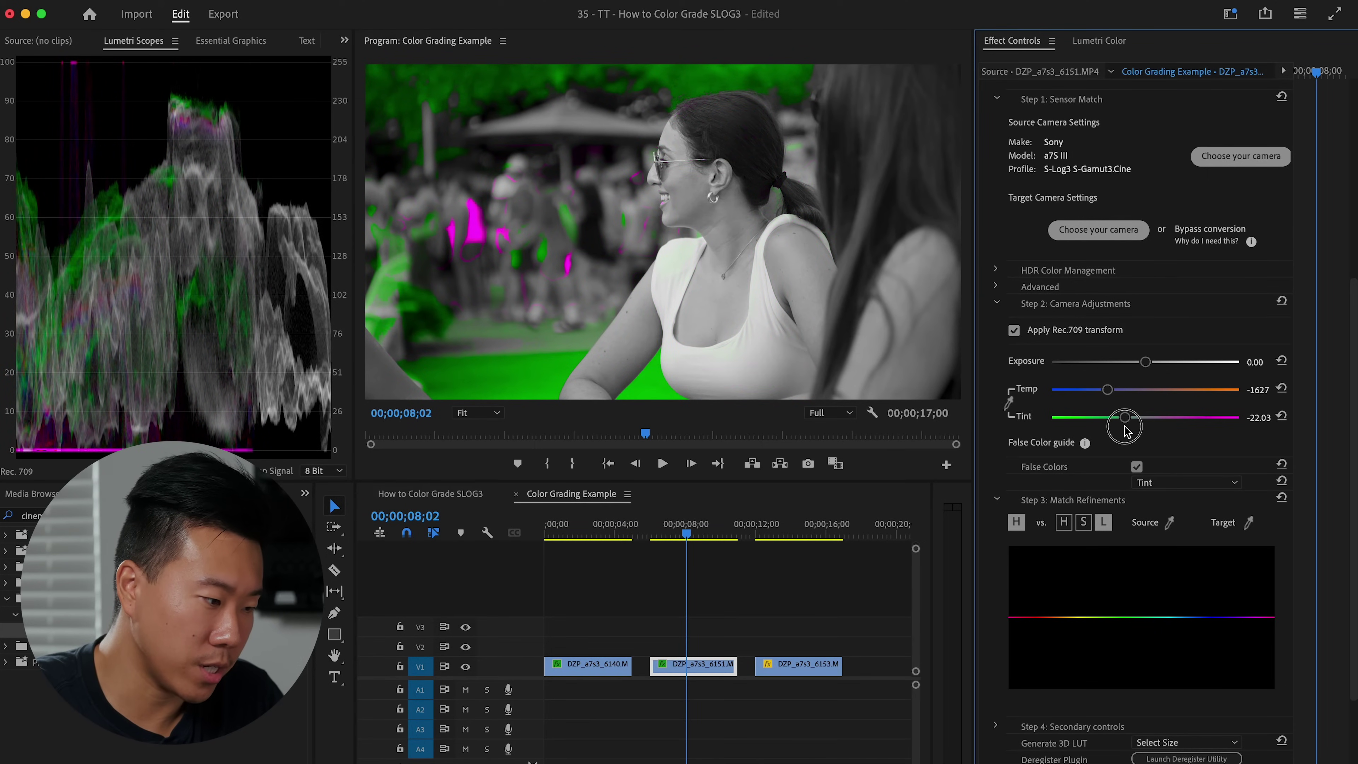
{"action": "left_click", "coordinate": [1137, 468]}
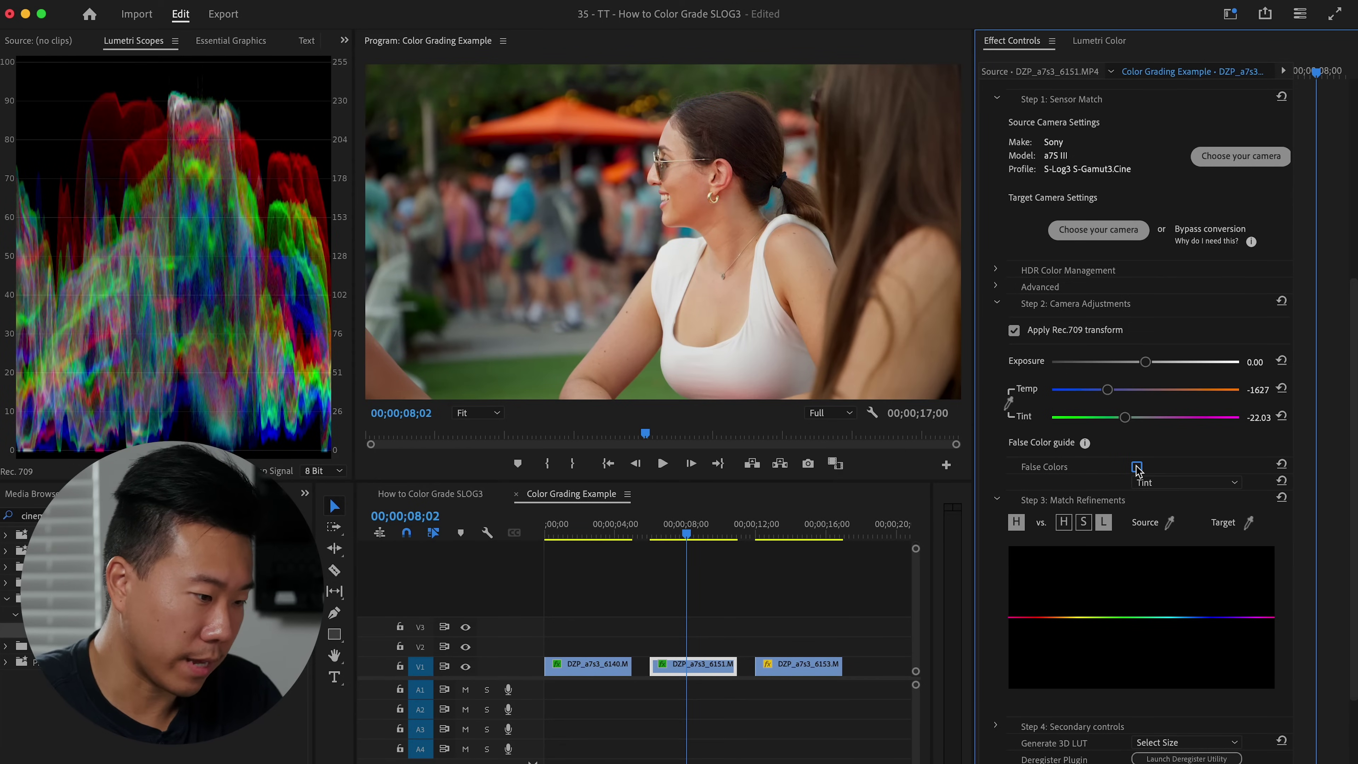
Compare the second clip with the CineMatch effect switched off and back on.
{"action": "scroll", "coordinate": [1139, 455], "scroll_direction": "up", "scroll_amount": 5}
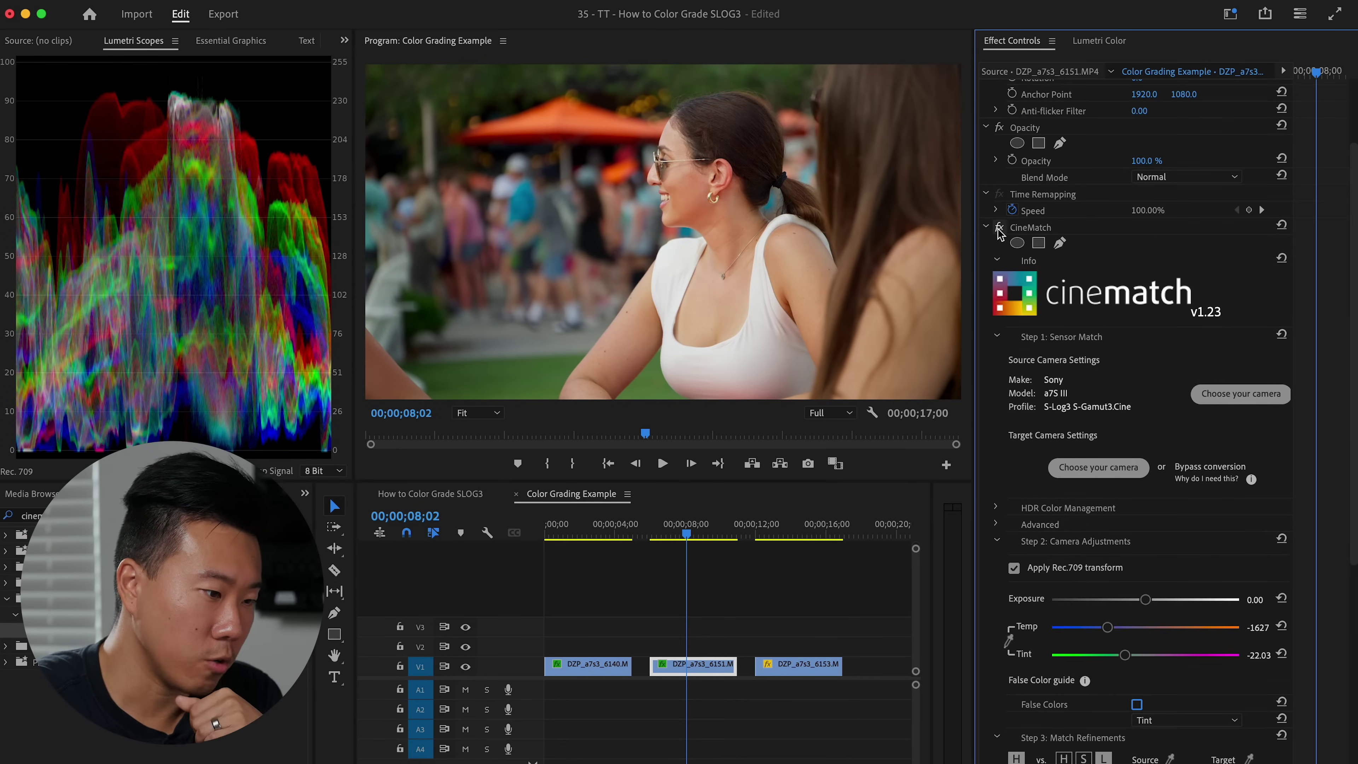
{"action": "left_click", "coordinate": [999, 230]}
{"action": "left_click", "coordinate": [999, 230]}
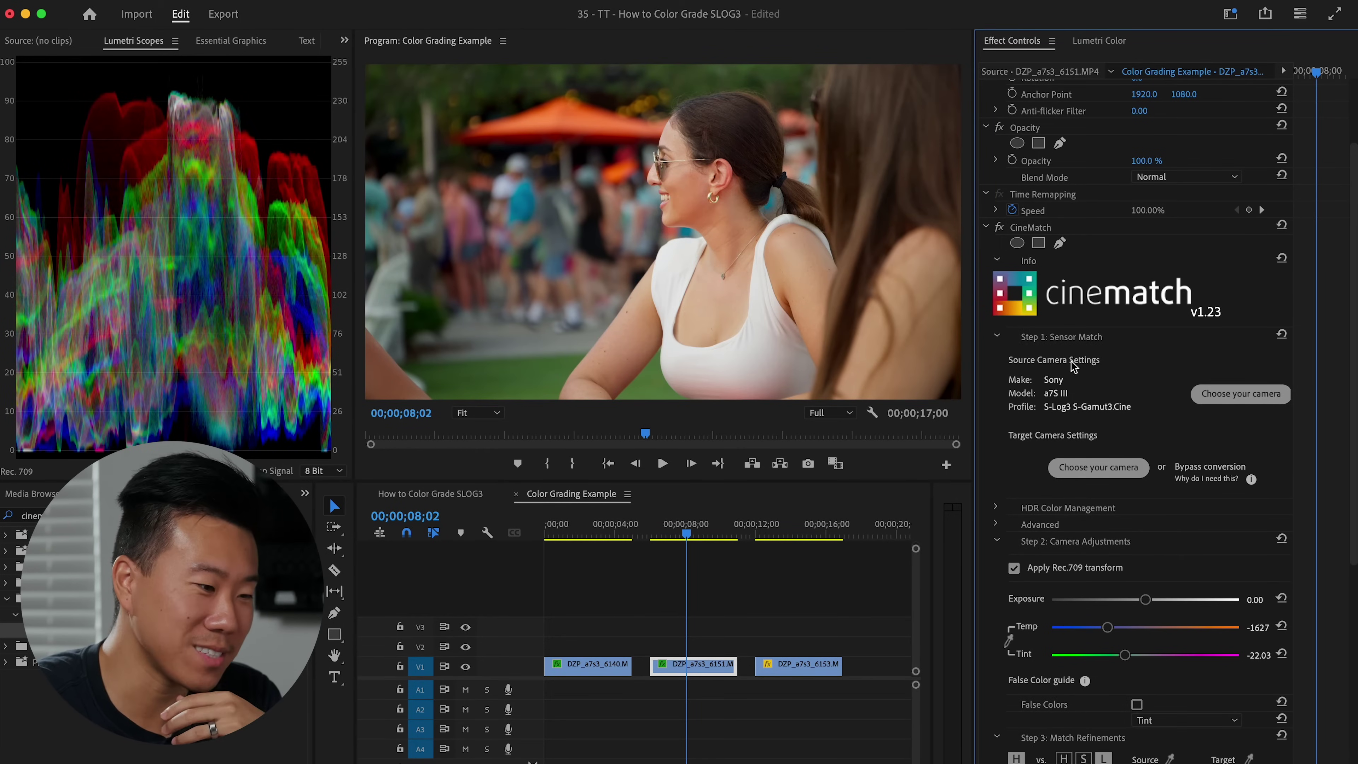
Reset CineMatch's Temp and Tint on the second clip to see the uncorrected white balance, and undo both resets.
{"action": "scroll", "coordinate": [1197, 581], "scroll_direction": "down", "scroll_amount": 2}
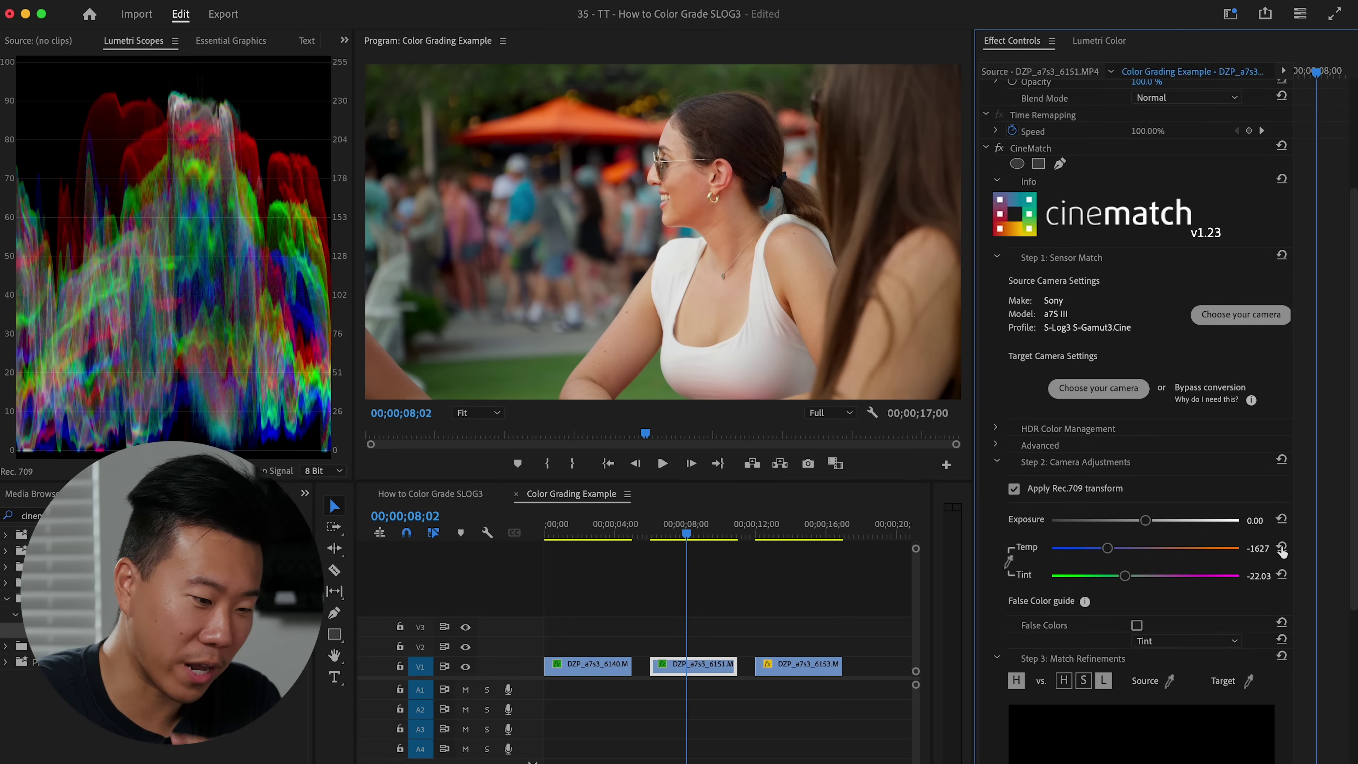
{"action": "left_click", "coordinate": [1282, 576]}
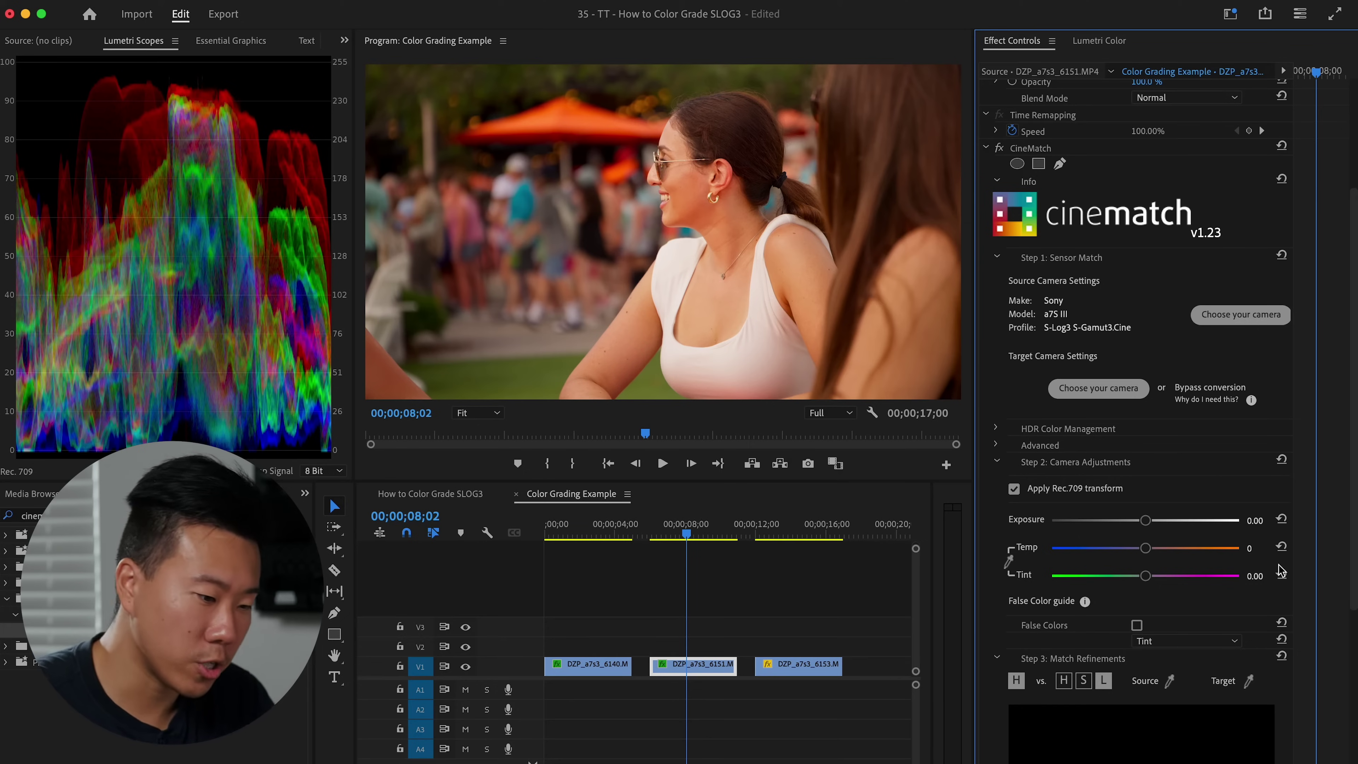
{"action": "key", "text": "super+z"}
{"action": "key", "text": "super+z"}
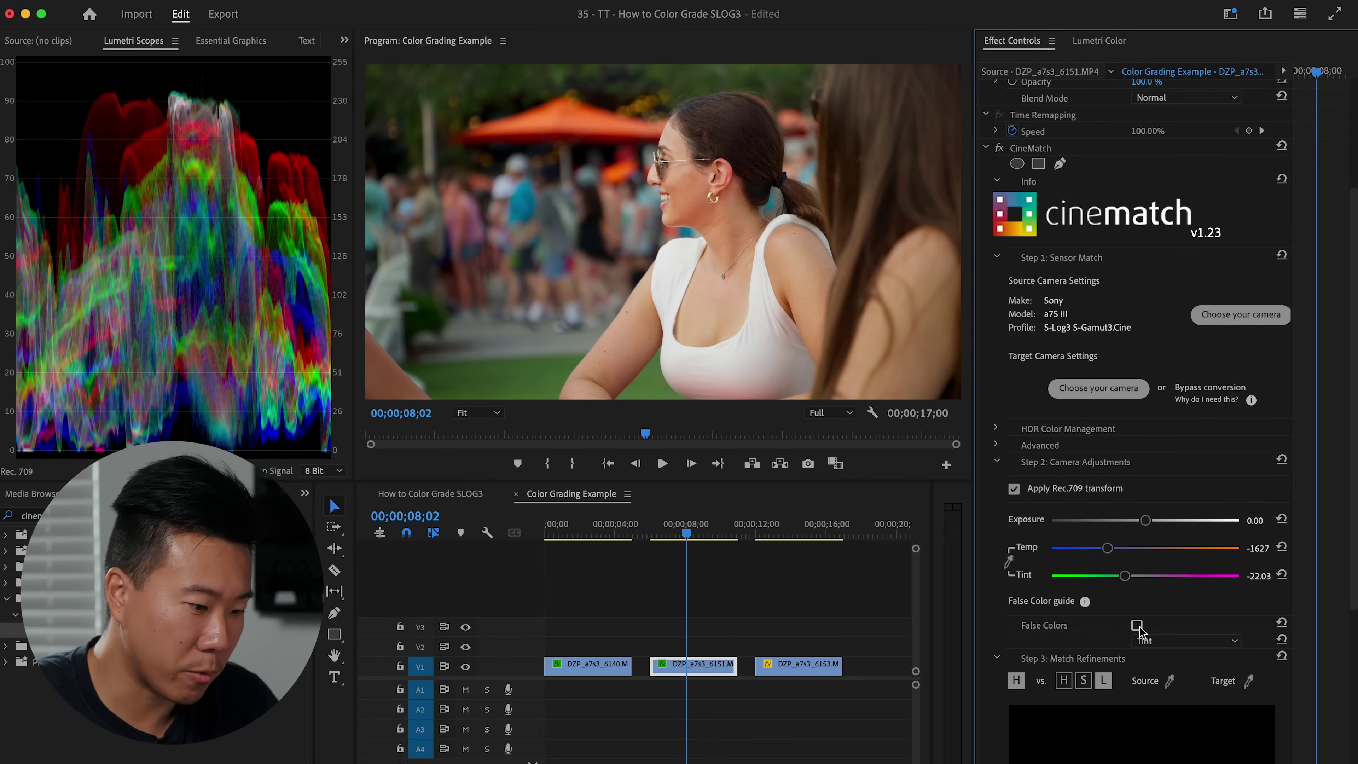
Turn on the False Colors guide in Skintones mode and lower CineMatch's Exposure to about -0.61.
{"action": "left_click", "coordinate": [1137, 625]}
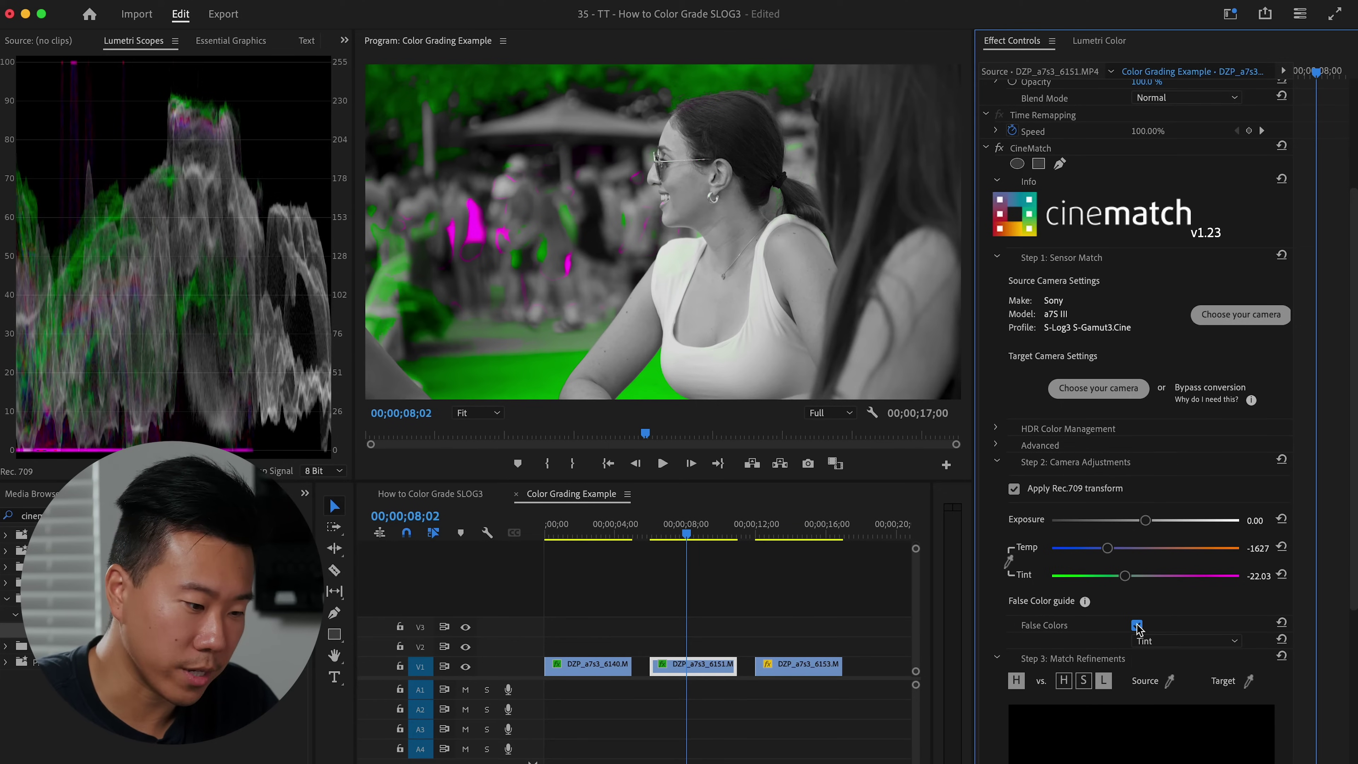
{"action": "left_click", "coordinate": [1145, 641]}
{"action": "left_click", "coordinate": [1150, 655]}
{"action": "scroll", "coordinate": [1129, 541], "scroll_direction": "up", "scroll_amount": 3}
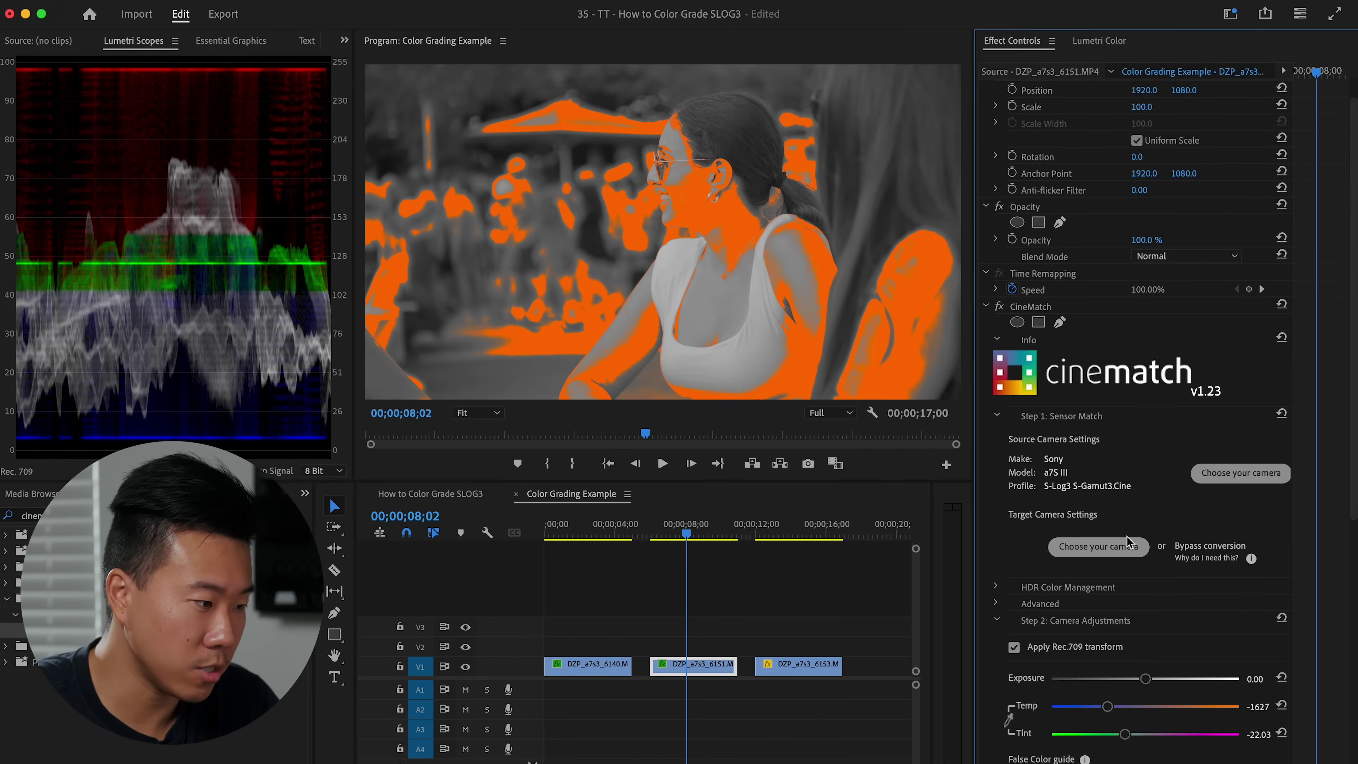
{"action": "scroll", "coordinate": [1133, 461], "scroll_direction": "down", "scroll_amount": 5}
{"action": "left_click_drag", "start_coordinate": [1145, 446], "coordinate": [1134, 454]}
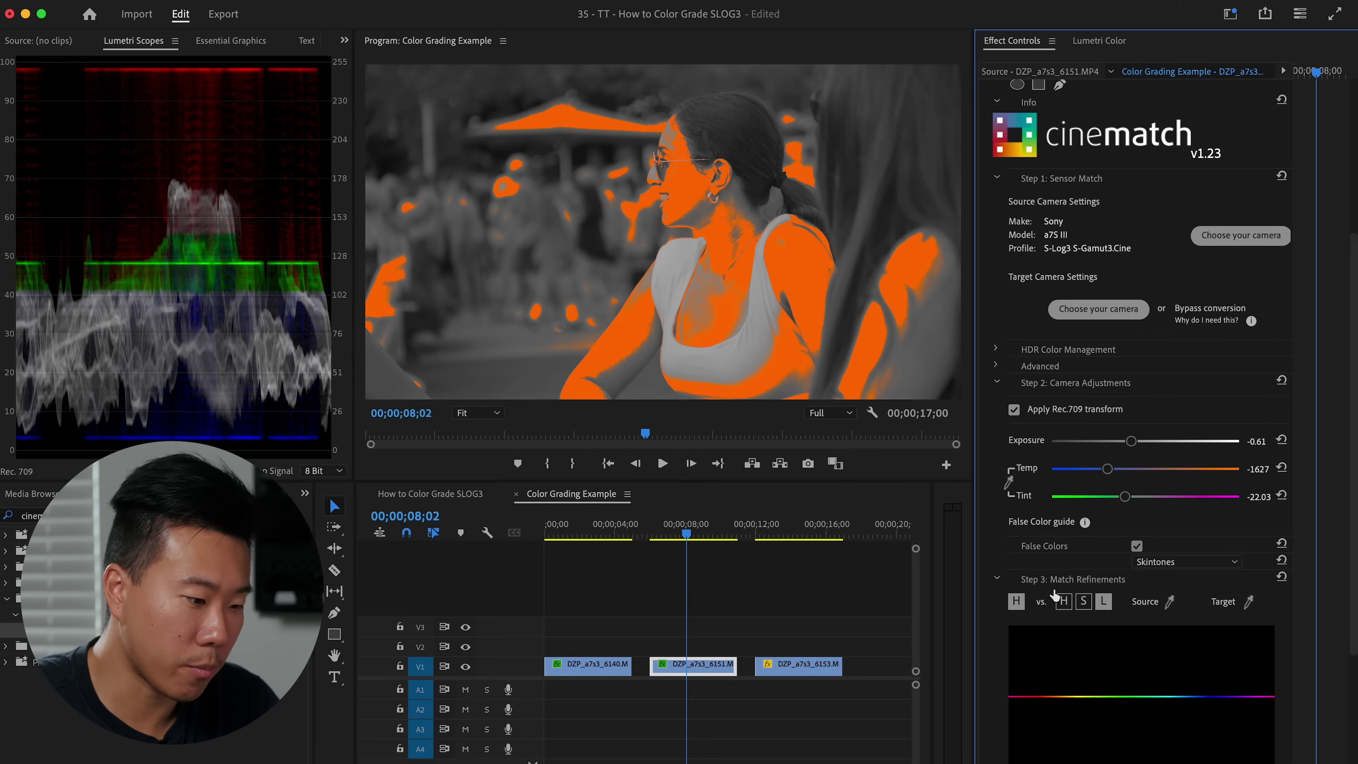
Set CineMatch's Exposure to about -0.37, checking it against the skintone guide, and leave False Colors off.
{"action": "scroll", "coordinate": [1154, 511], "scroll_direction": "down", "scroll_amount": 3}
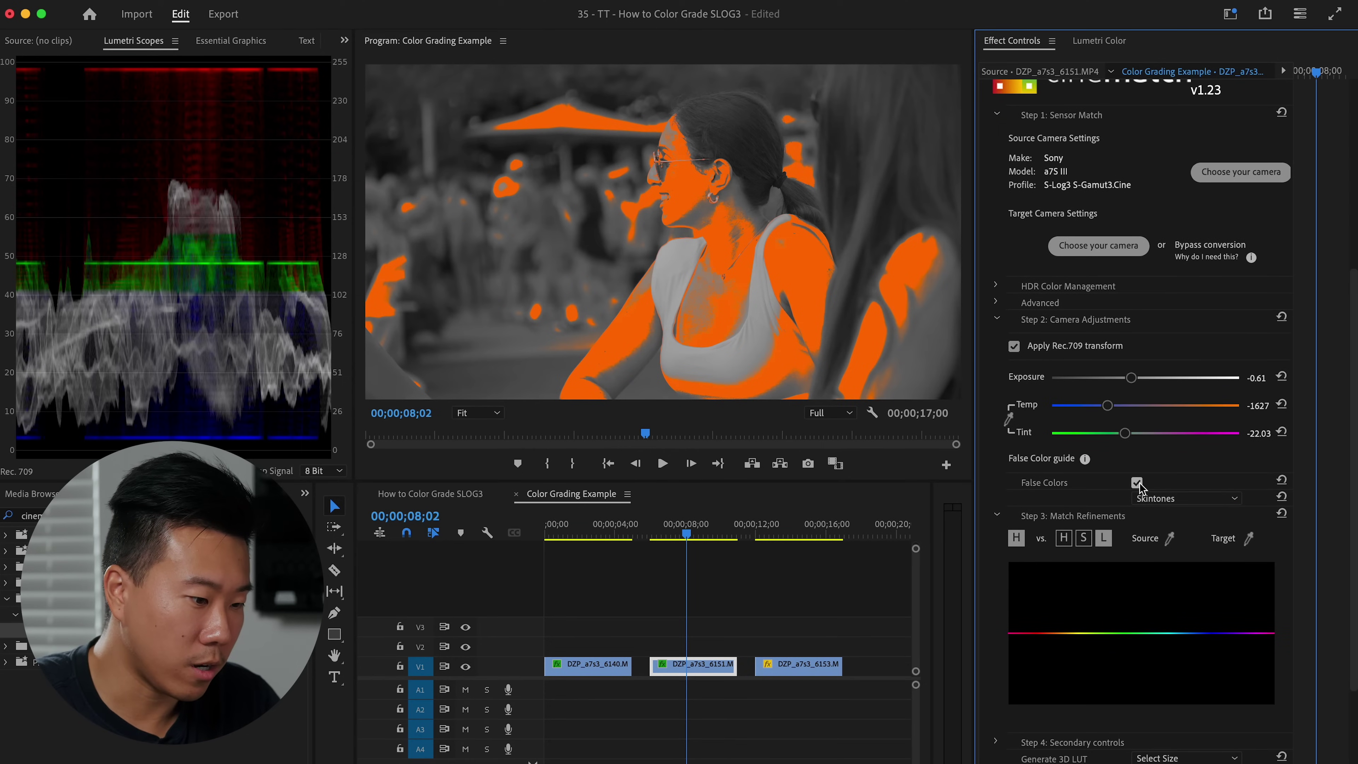
{"action": "left_click", "coordinate": [1137, 483]}
{"action": "scroll", "coordinate": [1080, 488], "scroll_direction": "up", "scroll_amount": 2}
{"action": "left_click_drag", "start_coordinate": [1136, 416], "coordinate": [1137, 416]}
{"action": "left_click", "coordinate": [1137, 514]}
{"action": "left_click", "coordinate": [1137, 514]}
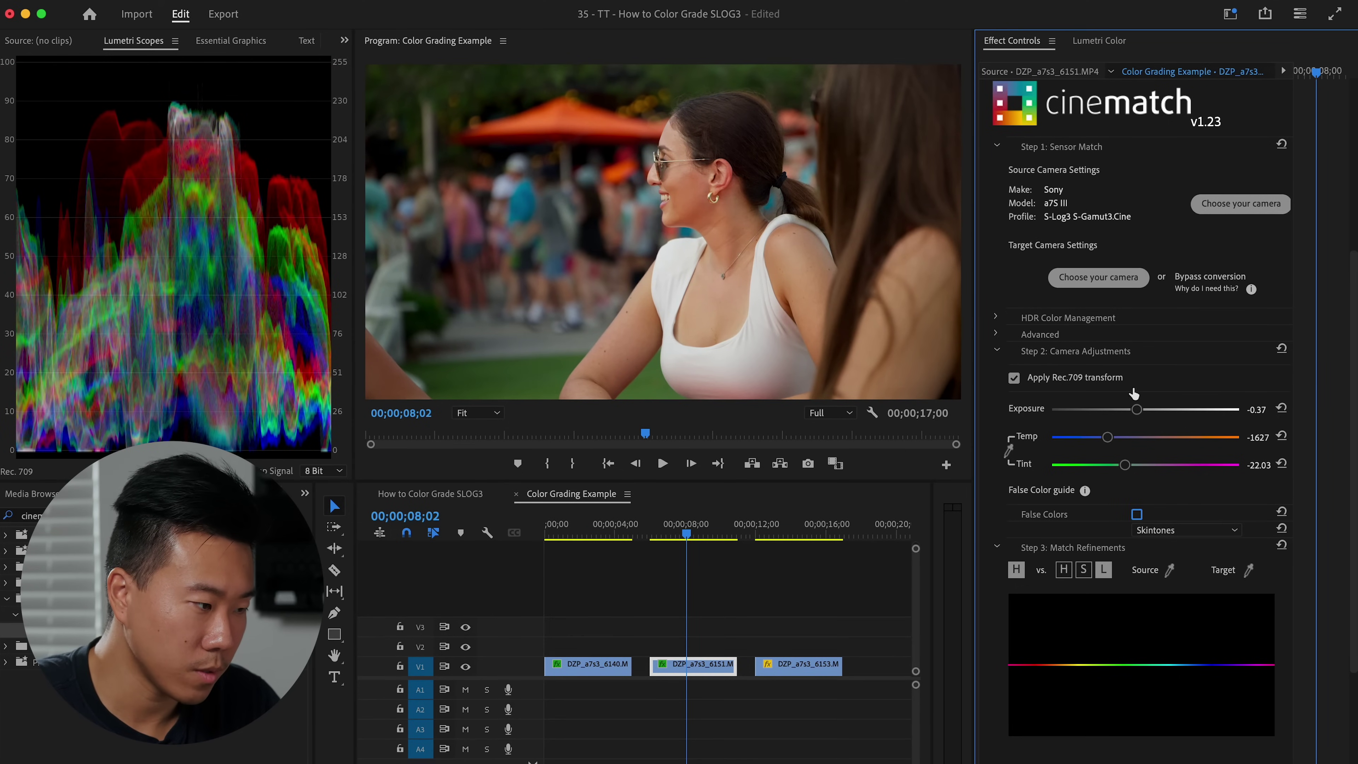
Review the second clip's grade by comparing it with CineMatch off and on and viewing the program image enlarged.
{"action": "scroll", "coordinate": [1042, 318], "scroll_direction": "up", "scroll_amount": 8}
{"action": "scroll", "coordinate": [1070, 338], "scroll_direction": "down", "scroll_amount": 15}
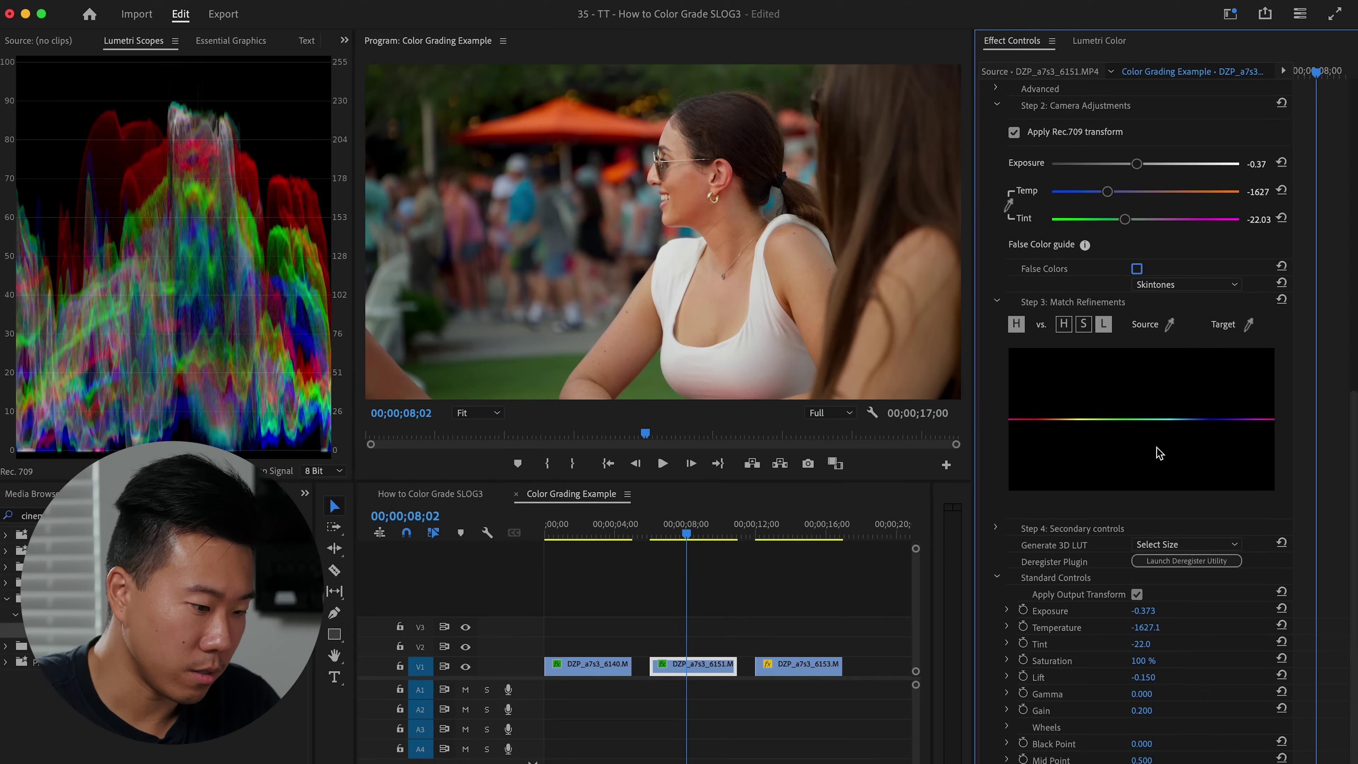
{"action": "scroll", "coordinate": [1016, 374], "scroll_direction": "up", "scroll_amount": 10}
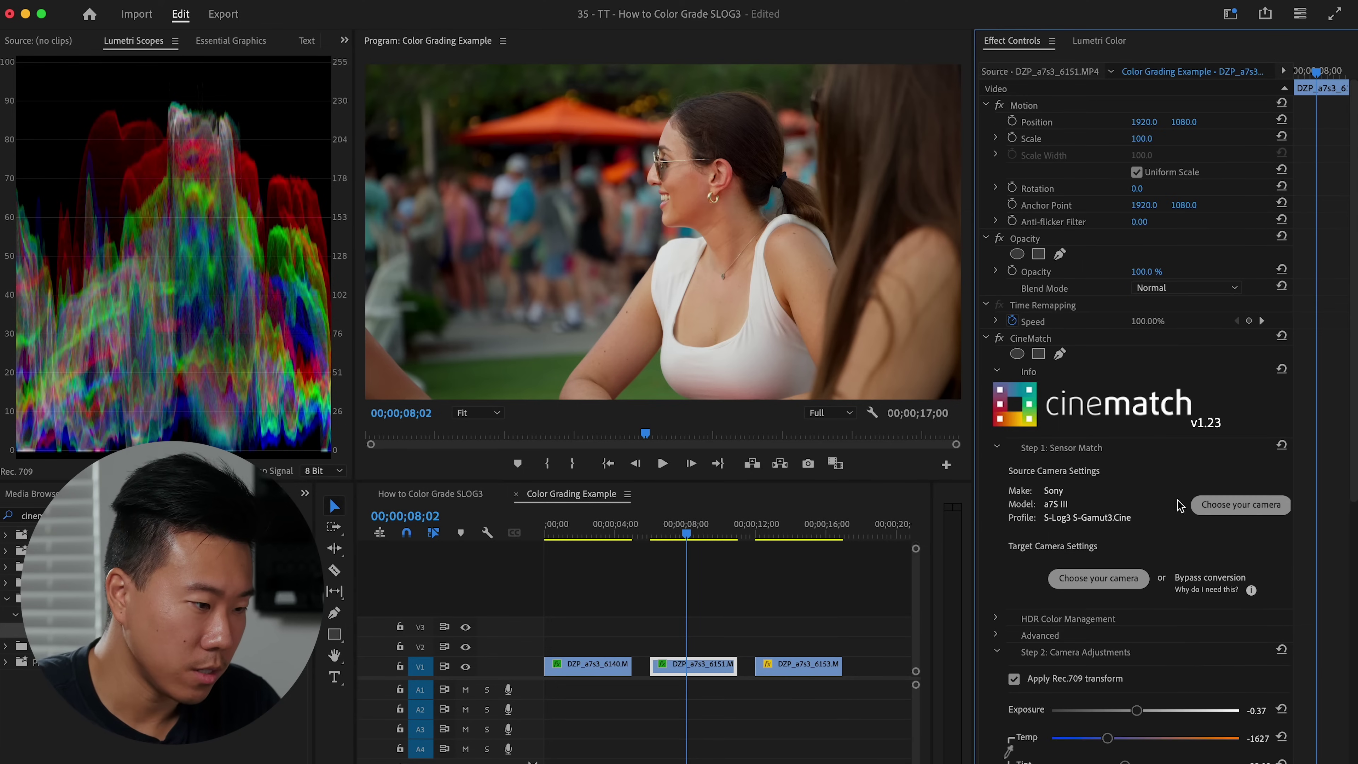
{"action": "left_click", "coordinate": [1000, 339]}
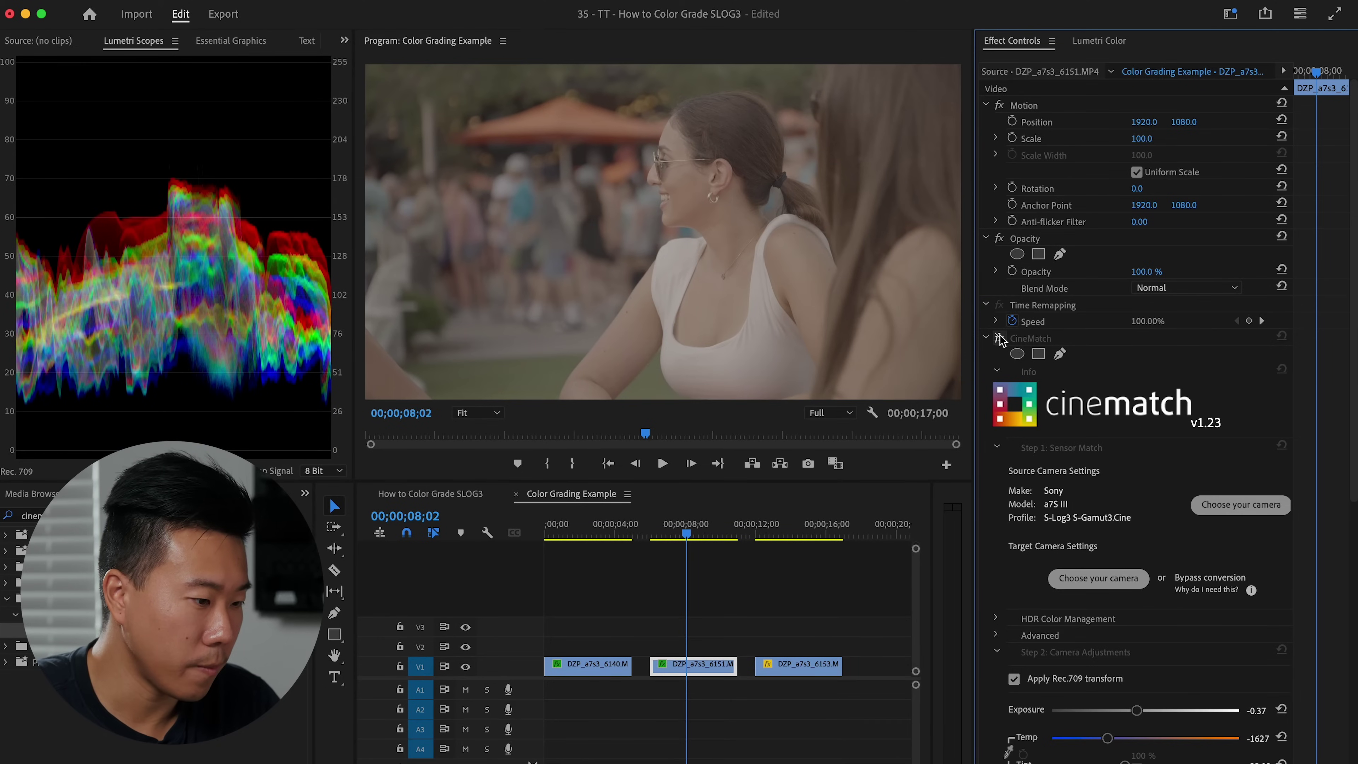
{"action": "left_click", "coordinate": [999, 338]}
{"action": "key", "text": "grave"}
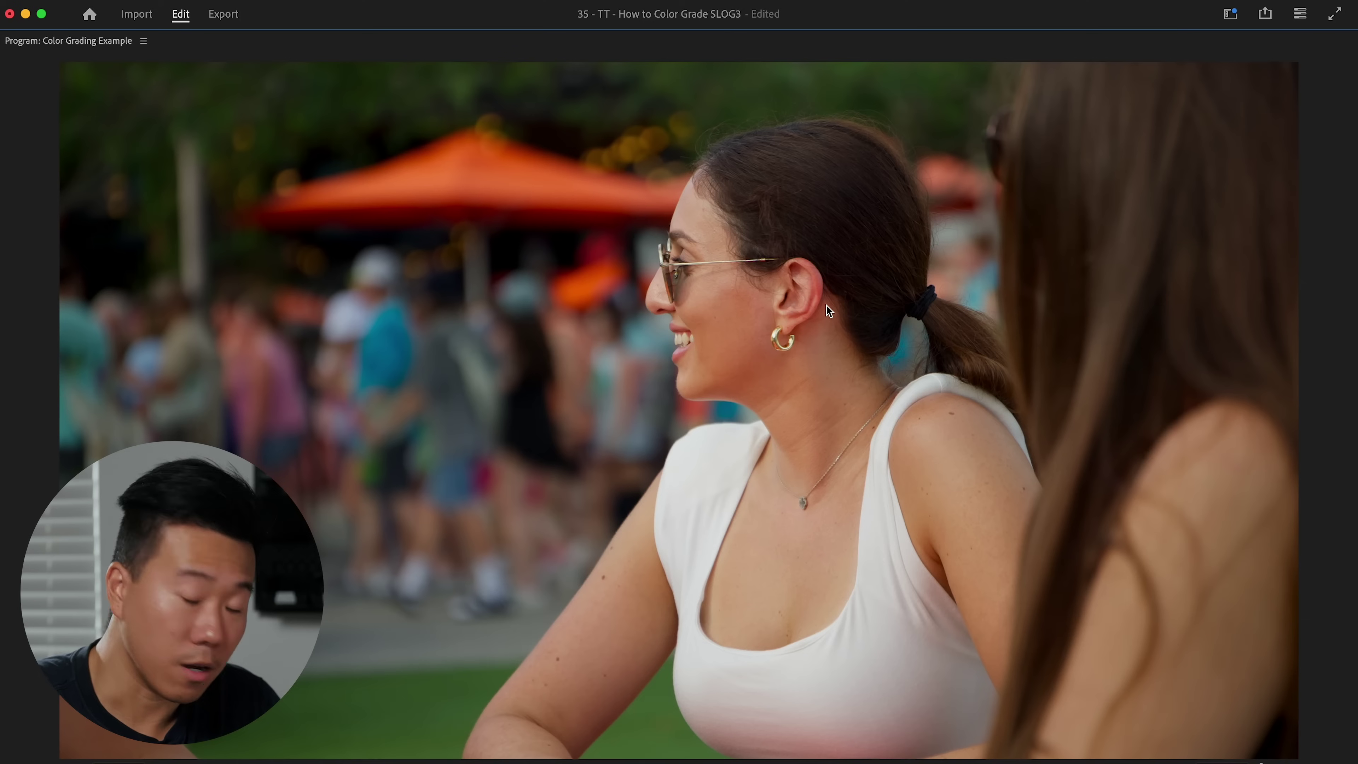
{"action": "key", "text": "grave"}
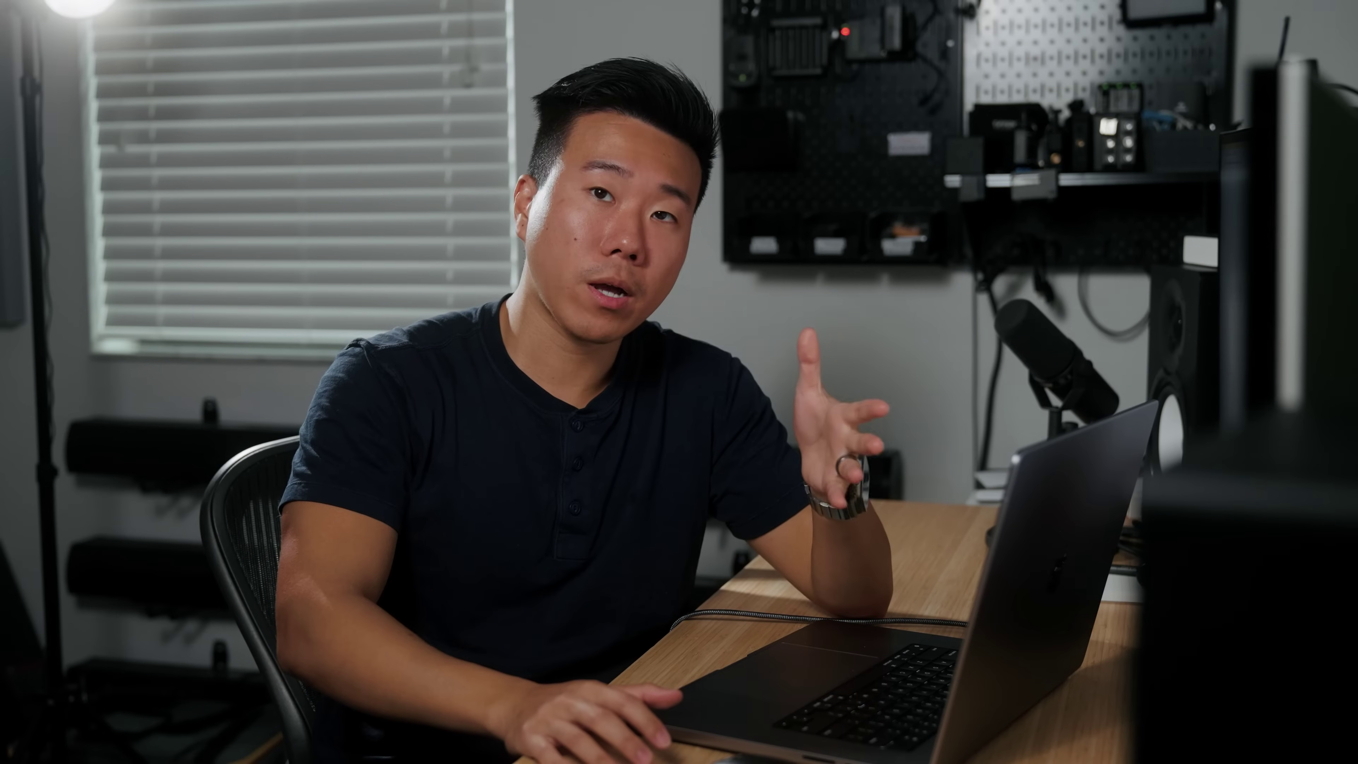
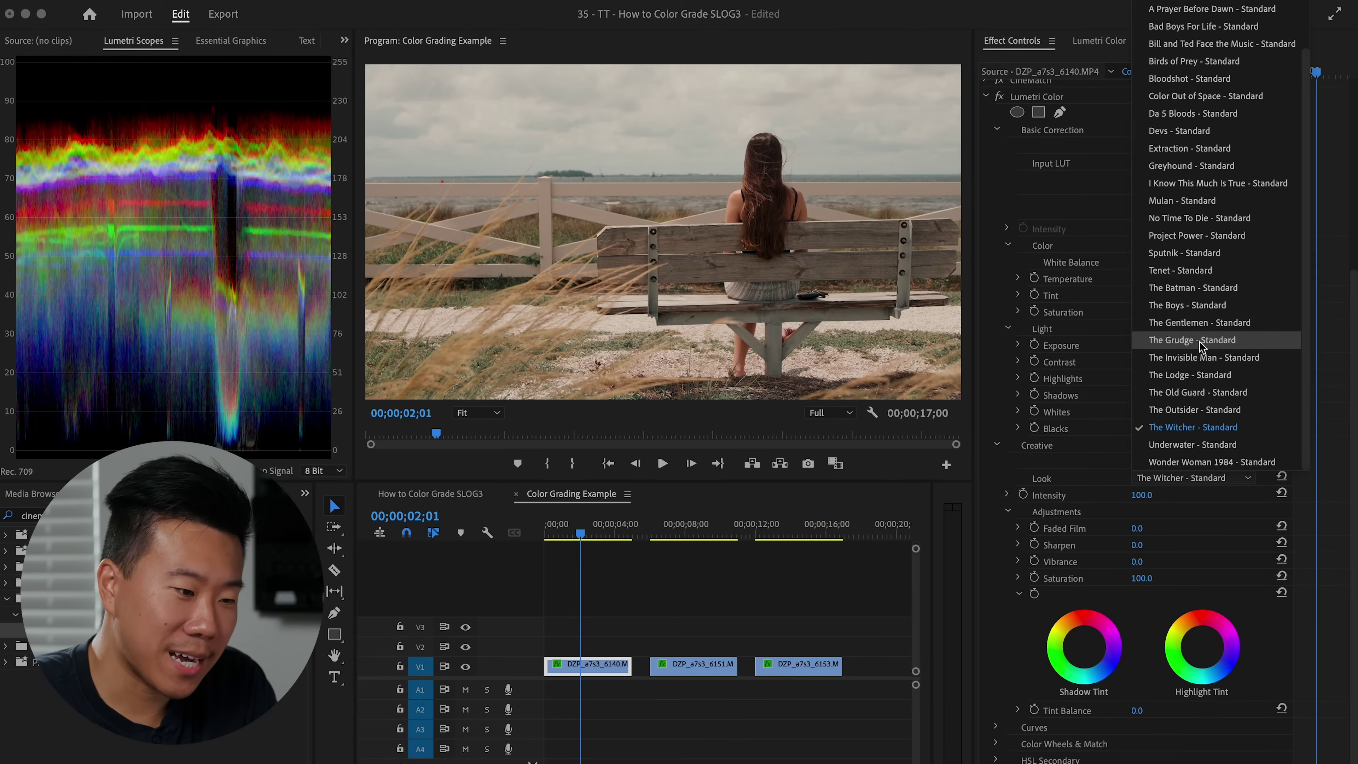
Try The Batman, The Boys, Da 5 Bloods and Color Out of Space standard looks in the first clip's Lumetri Creative settings.
{"action": "left_click", "coordinate": [1201, 289]}
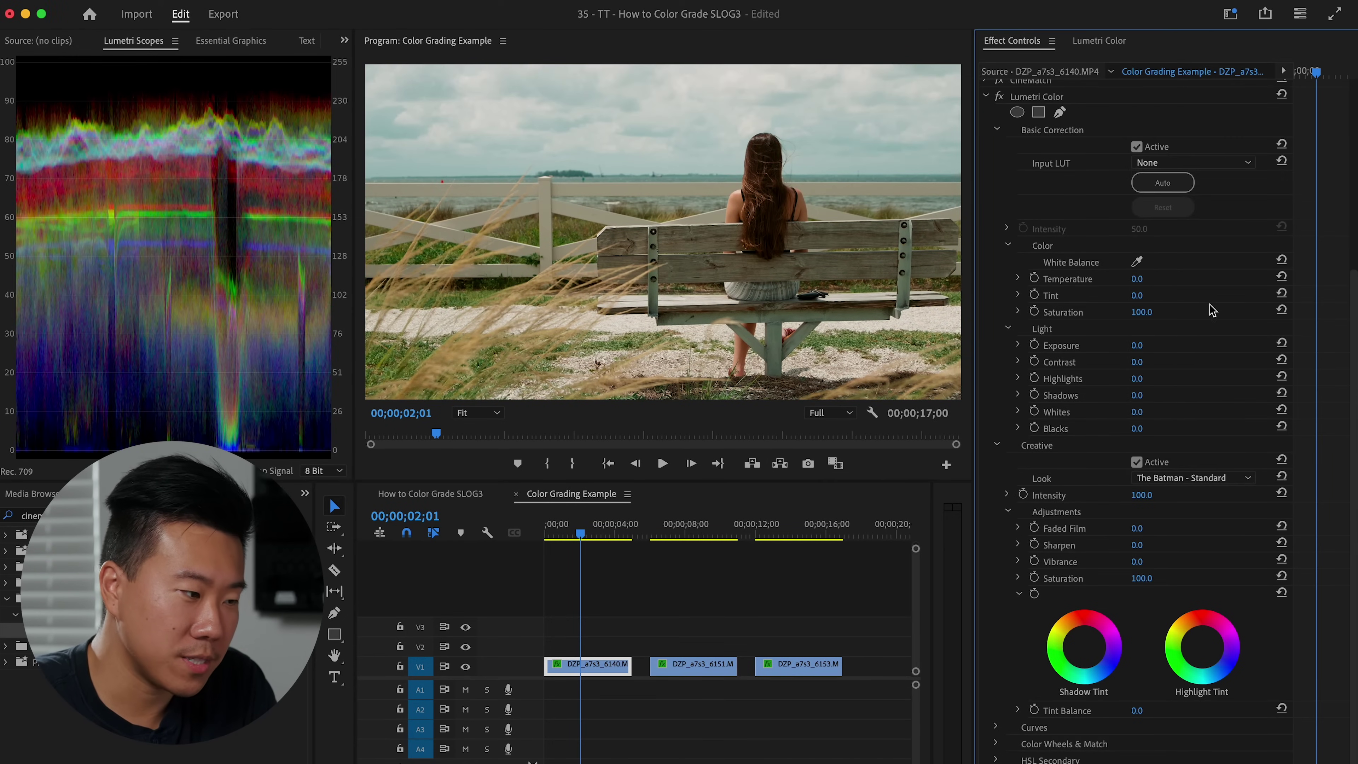
{"action": "left_click", "coordinate": [1217, 477]}
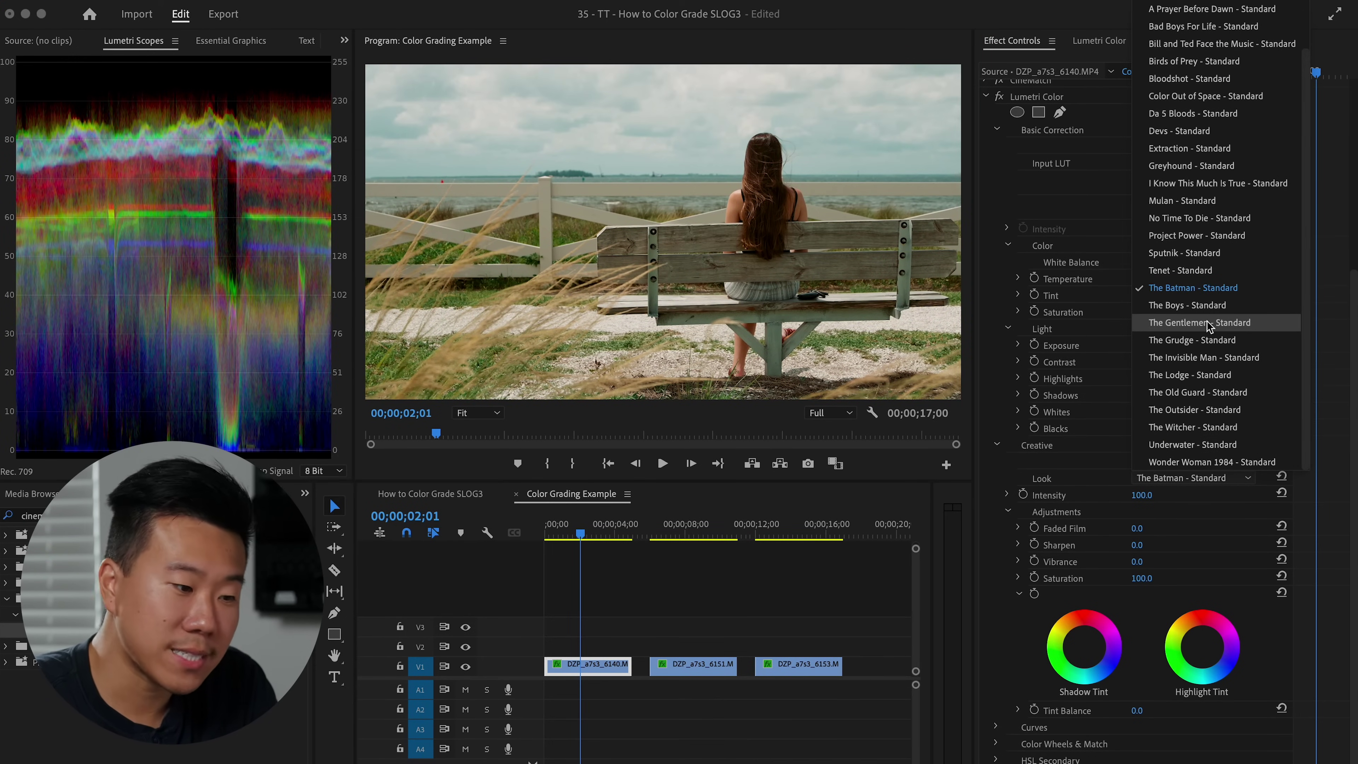
{"action": "left_click", "coordinate": [1198, 305]}
{"action": "left_click", "coordinate": [1225, 478]}
{"action": "scroll", "coordinate": [1210, 432], "scroll_direction": "up", "scroll_amount": 2}
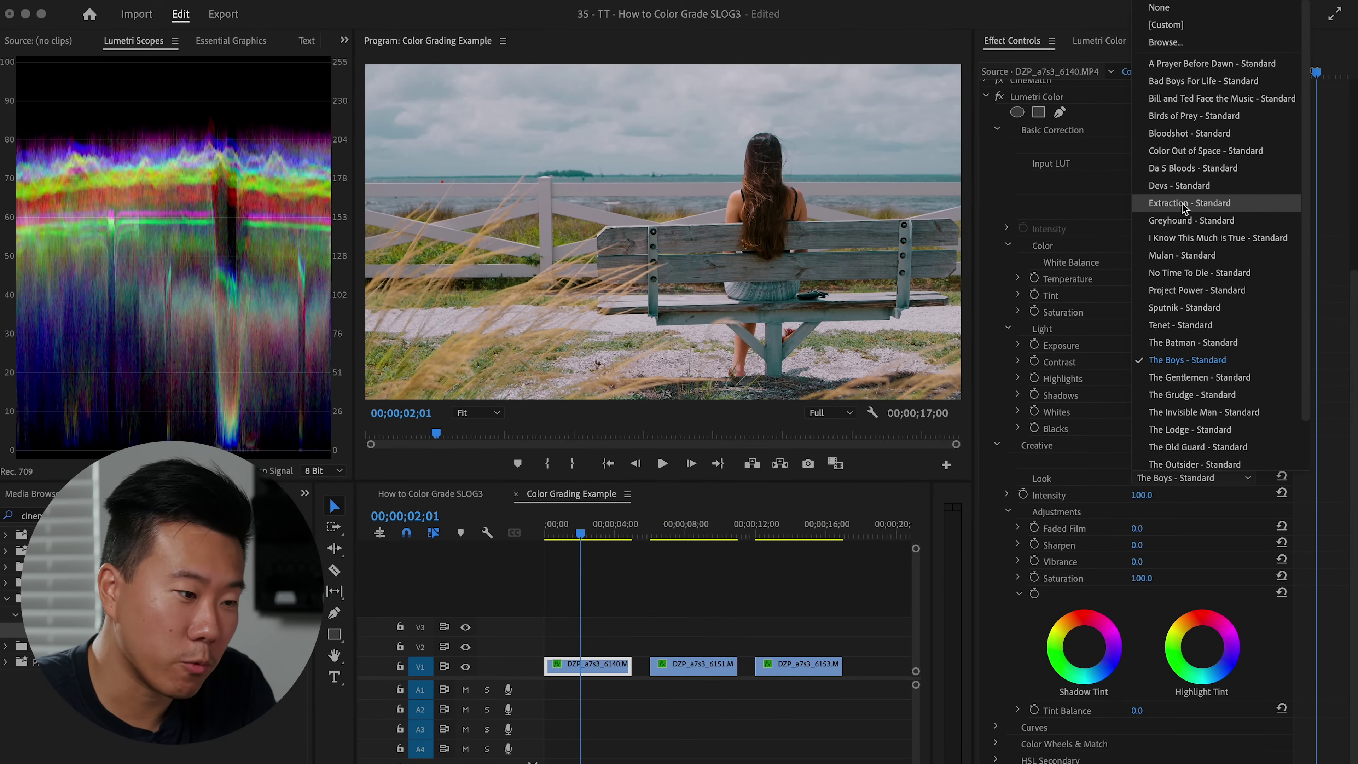
{"action": "left_click", "coordinate": [1193, 168]}
{"action": "left_click", "coordinate": [1223, 479]}
{"action": "scroll", "coordinate": [1190, 70], "scroll_direction": "up", "scroll_amount": 2}
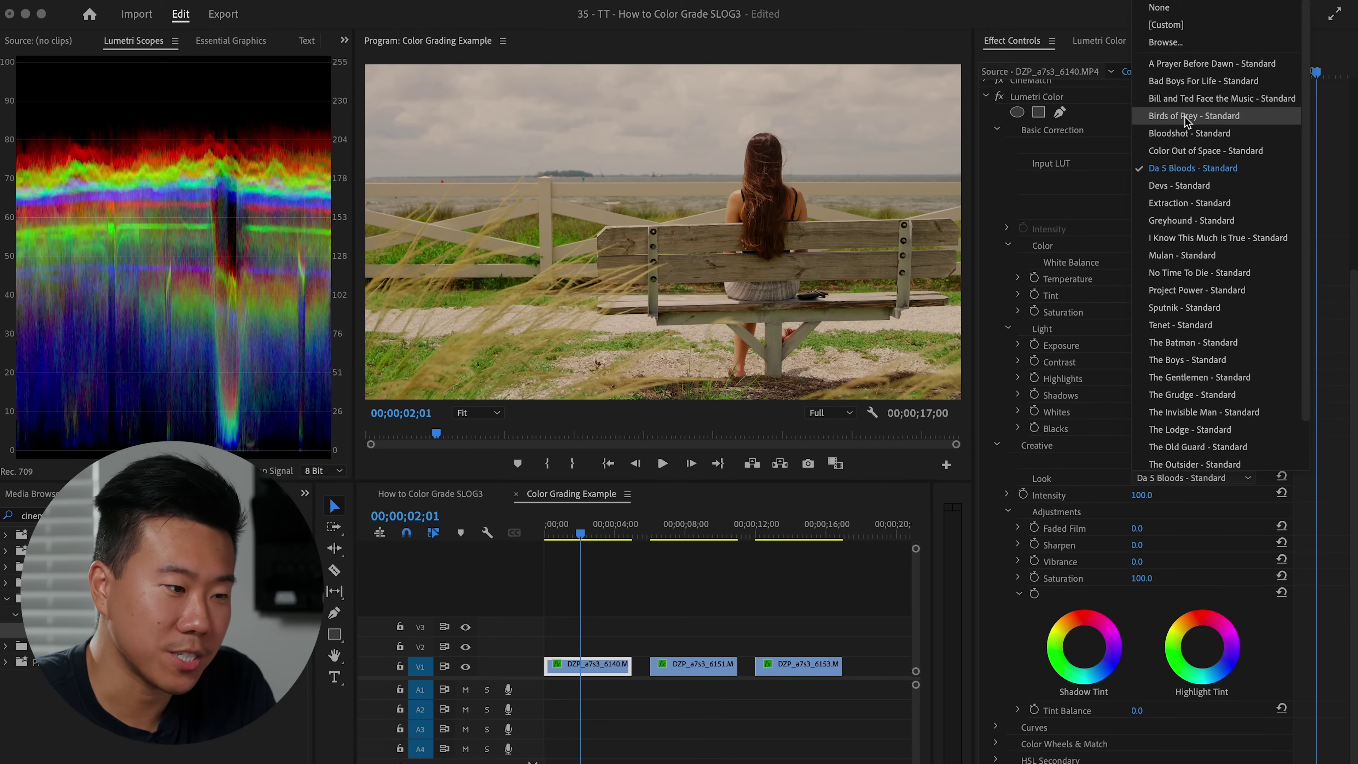
{"action": "left_click", "coordinate": [1188, 149]}
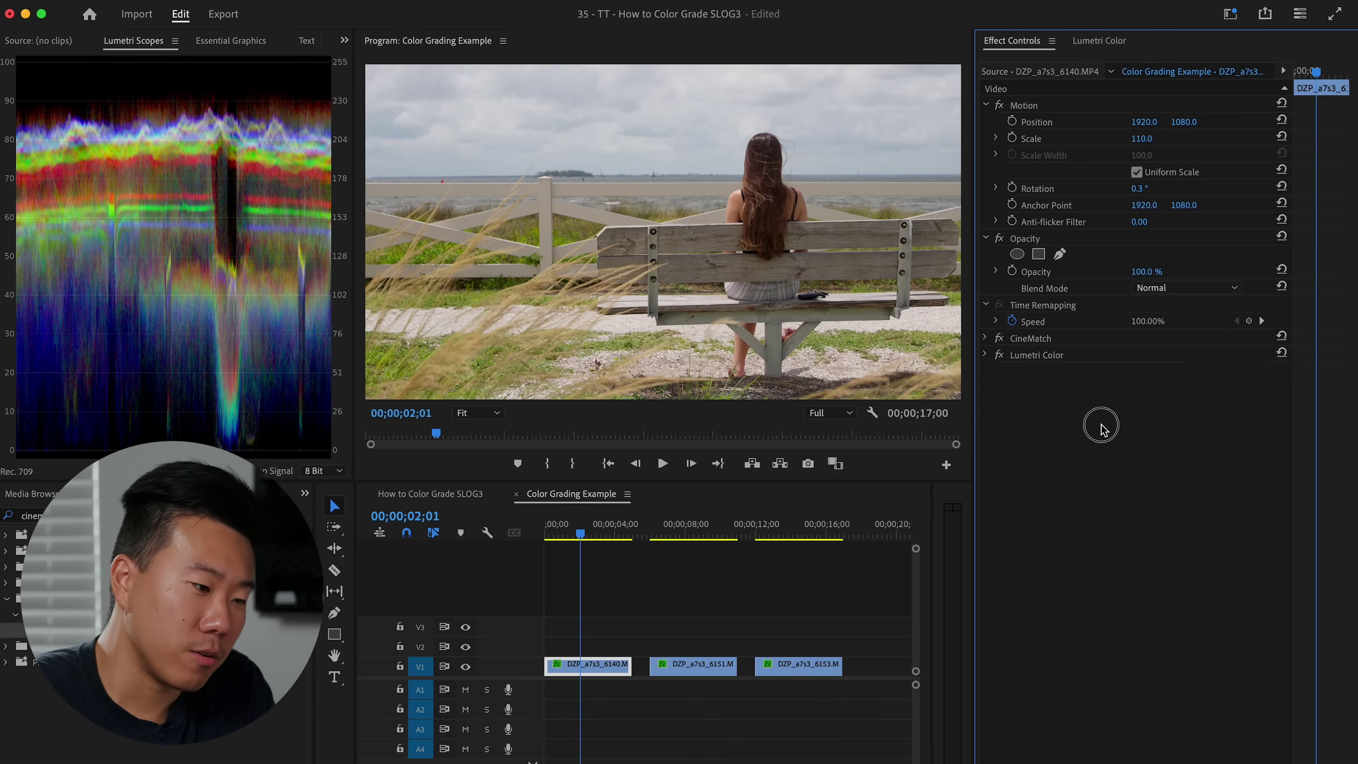
Open the Curves section of the first clip's Lumetri Color effect and show the Hue Saturation Curves.
{"action": "left_click", "coordinate": [1051, 356]}
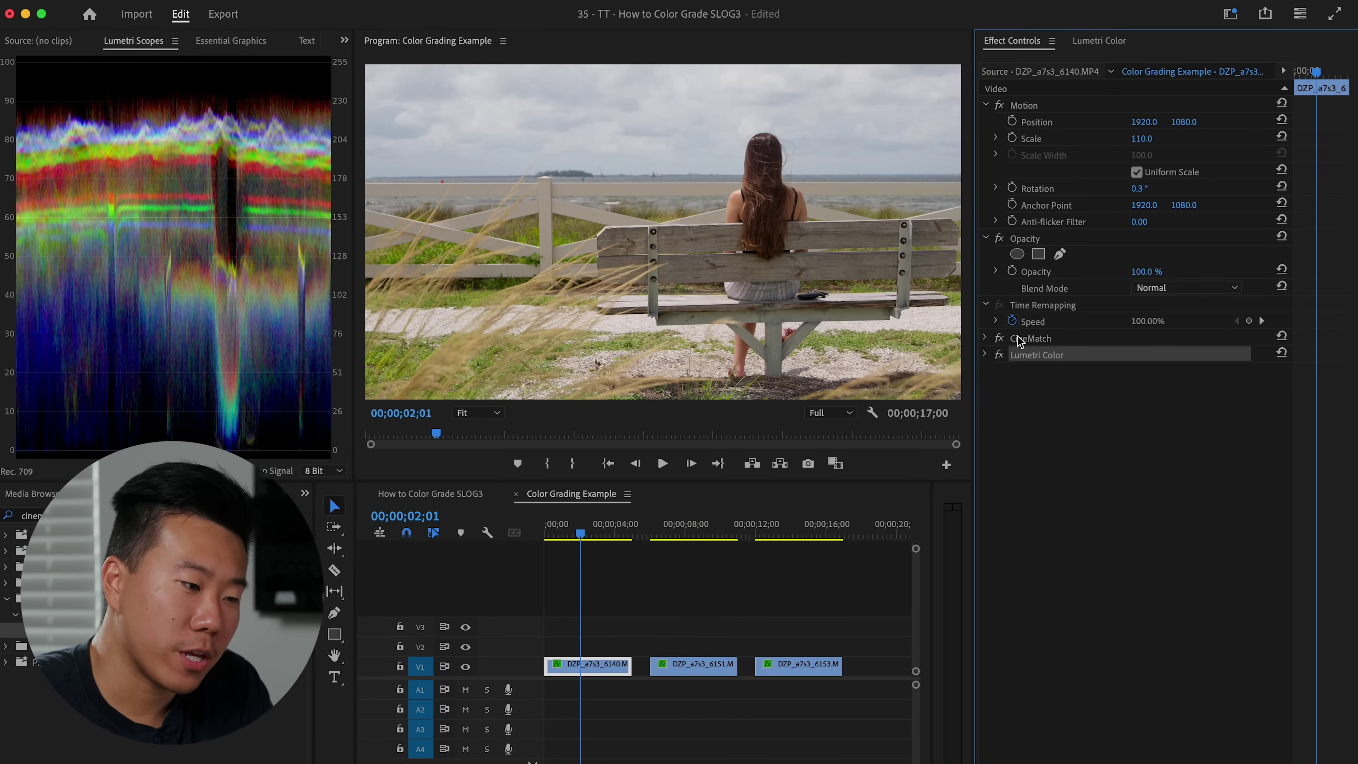
{"action": "left_click", "coordinate": [1096, 43]}
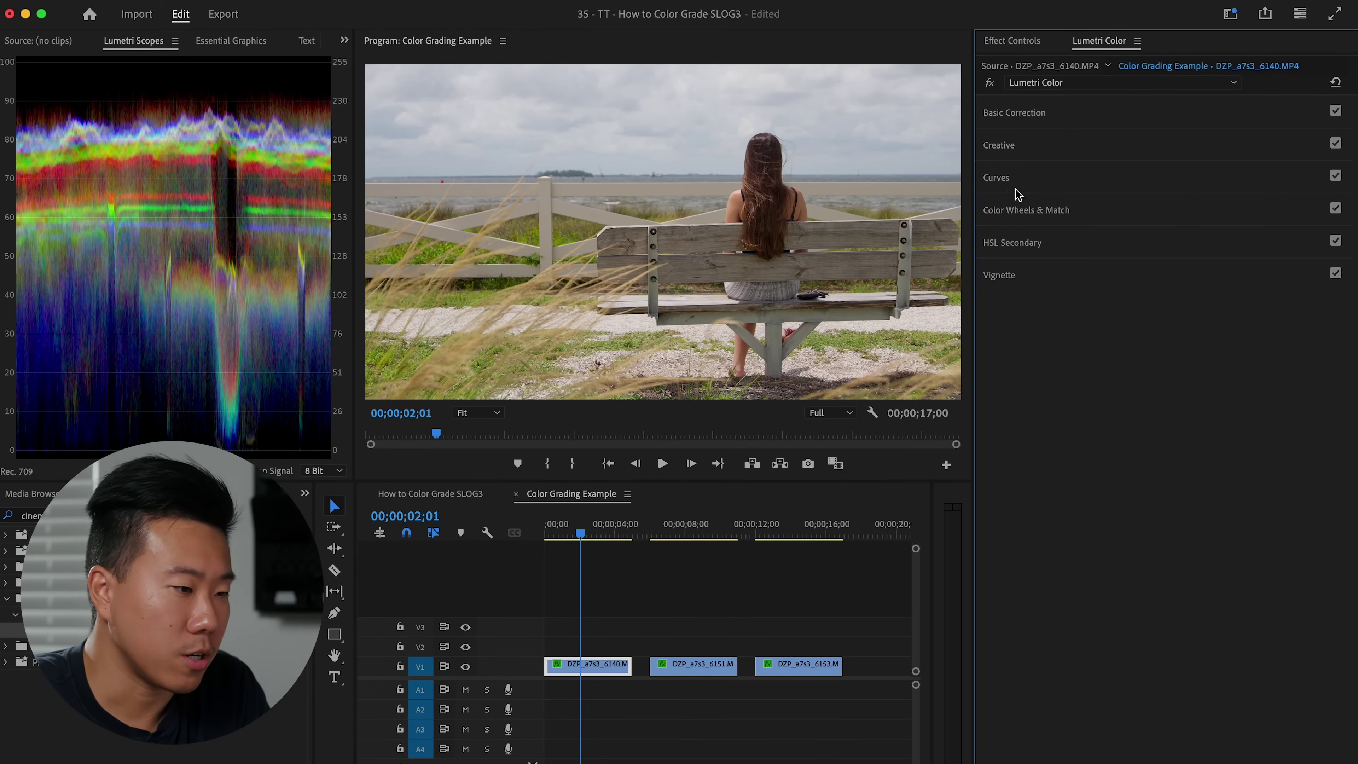
{"action": "left_click", "coordinate": [1064, 184]}
{"action": "scroll", "coordinate": [1204, 296], "scroll_direction": "down", "scroll_amount": 5}
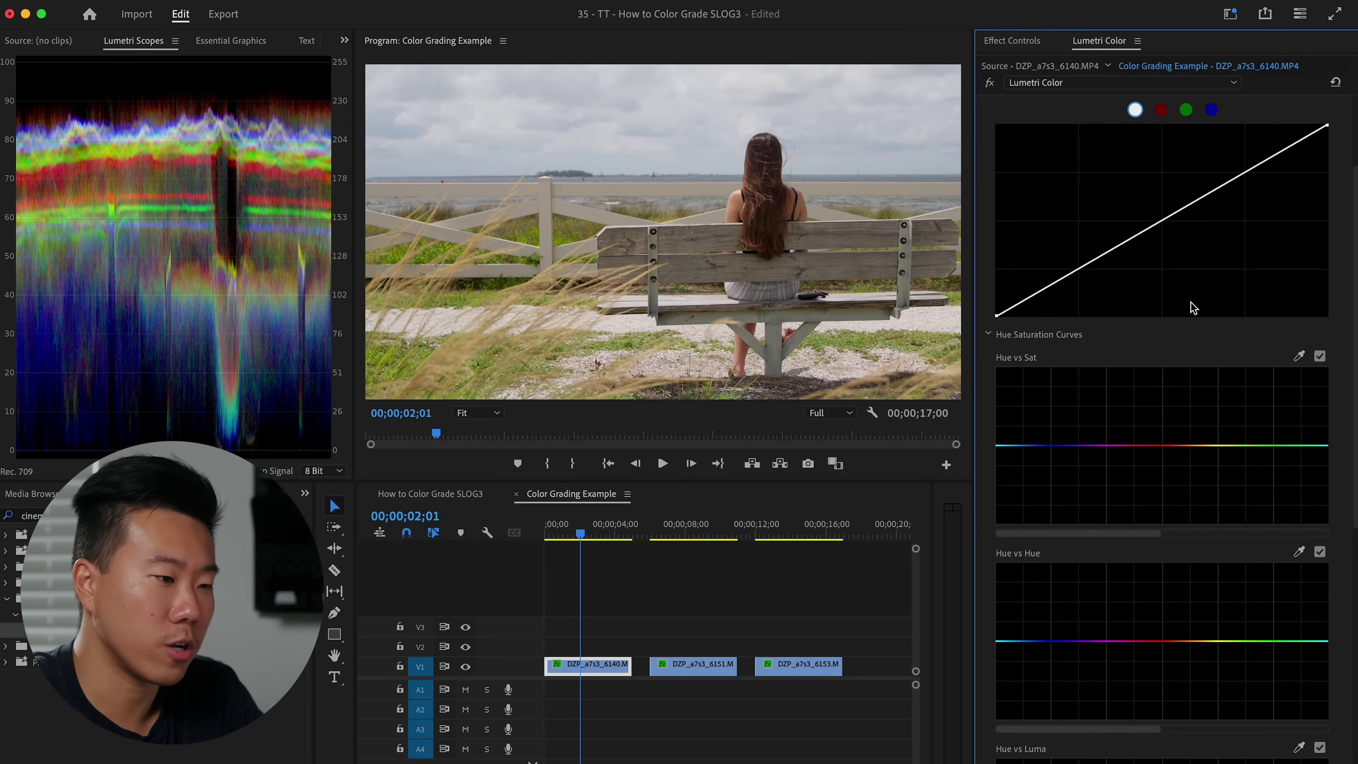
Add shadow, midtone and highlight control points along the white RGB curve of the first clip.
{"action": "scroll", "coordinate": [1208, 294], "scroll_direction": "up", "scroll_amount": 1}
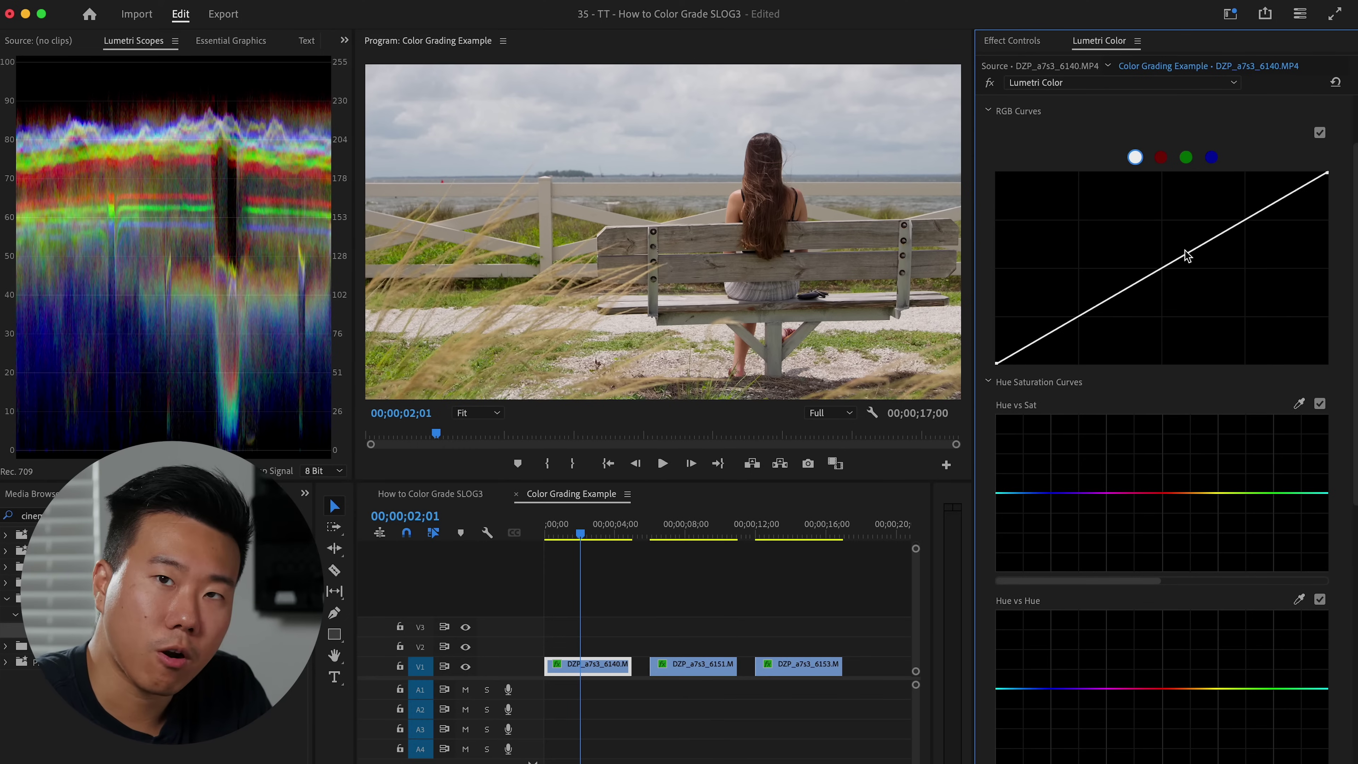
{"action": "left_click", "coordinate": [1244, 222]}
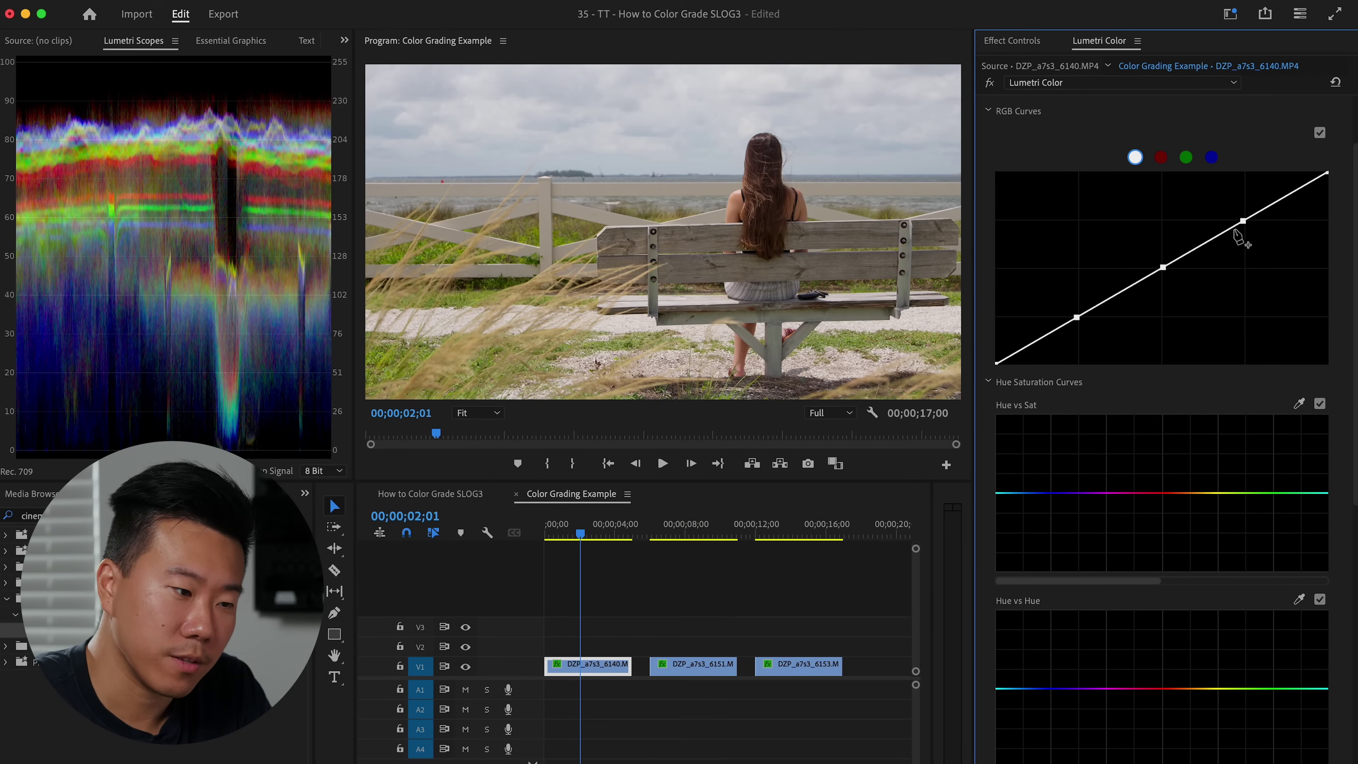
{"action": "left_click", "coordinate": [1075, 318]}
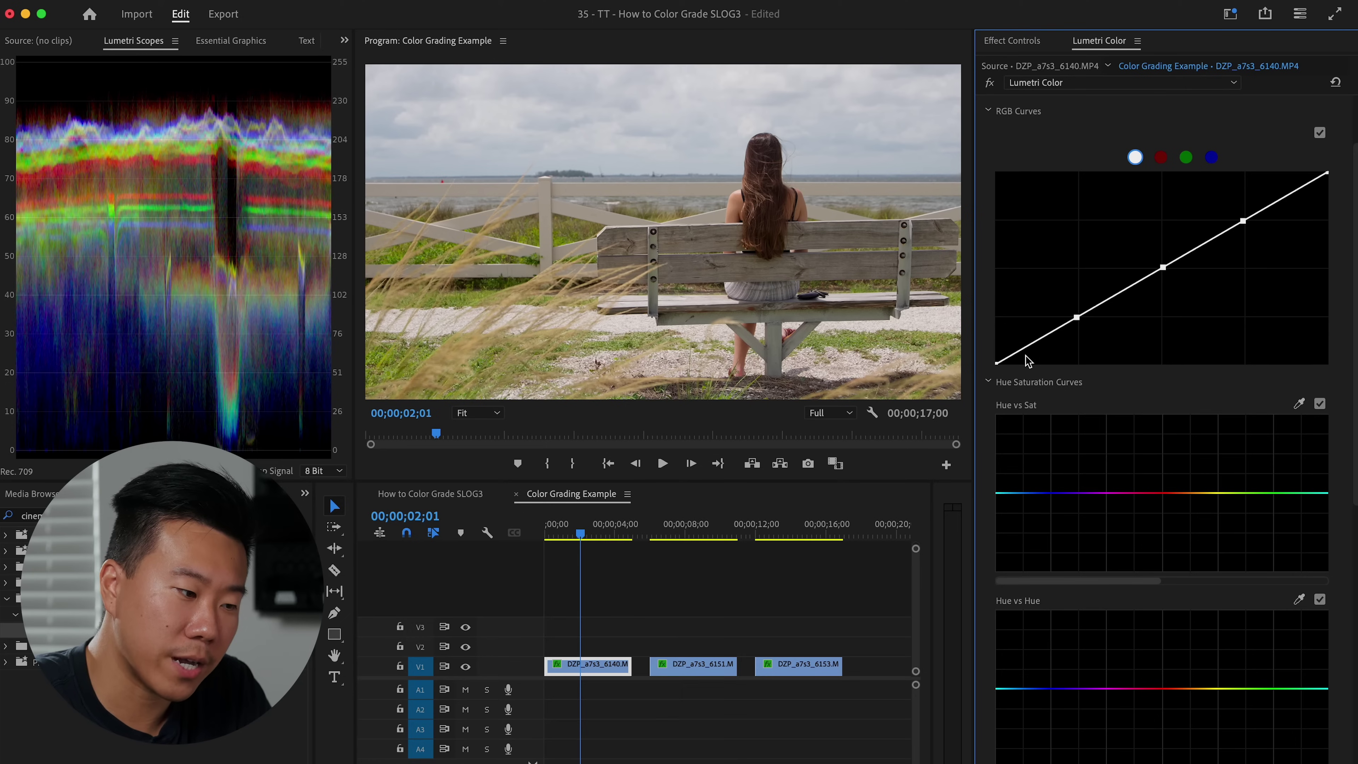
{"action": "left_click", "coordinate": [1162, 269]}
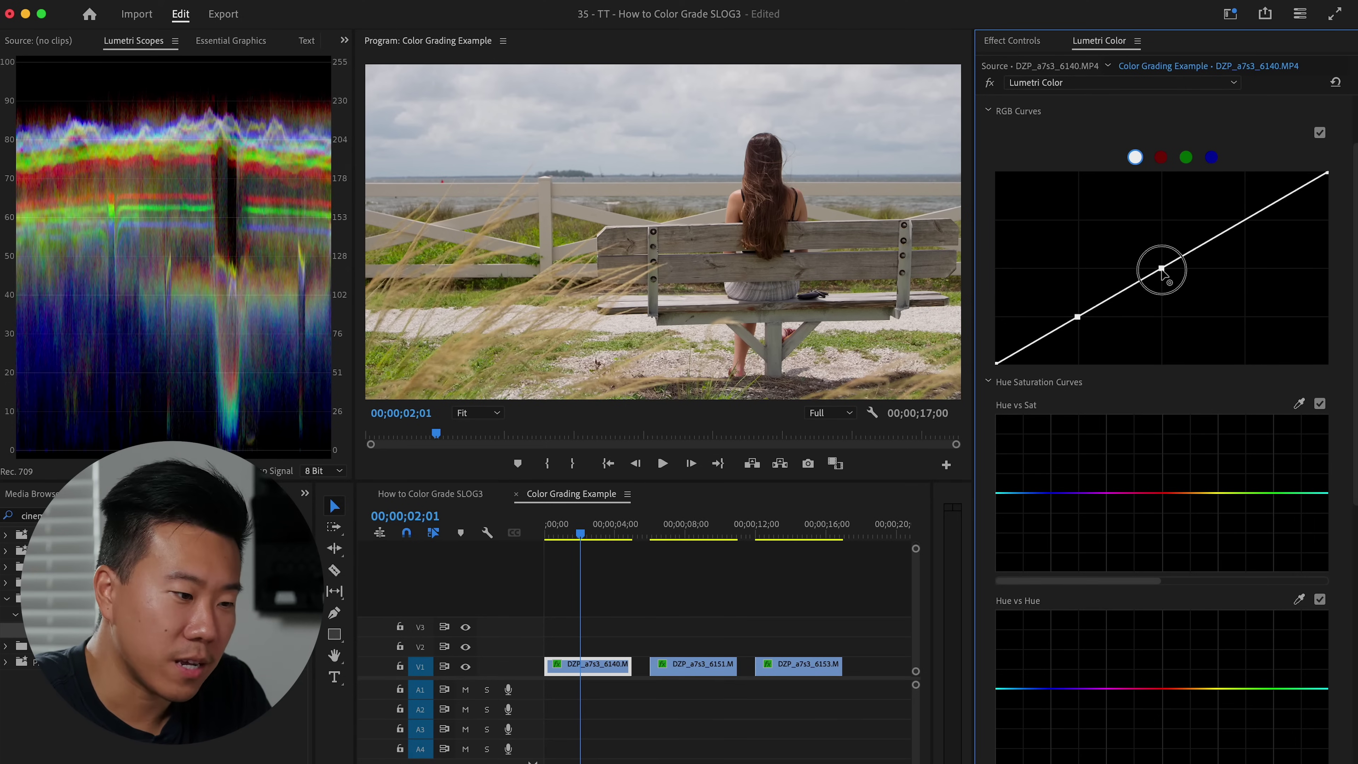
{"action": "left_click", "coordinate": [1243, 221]}
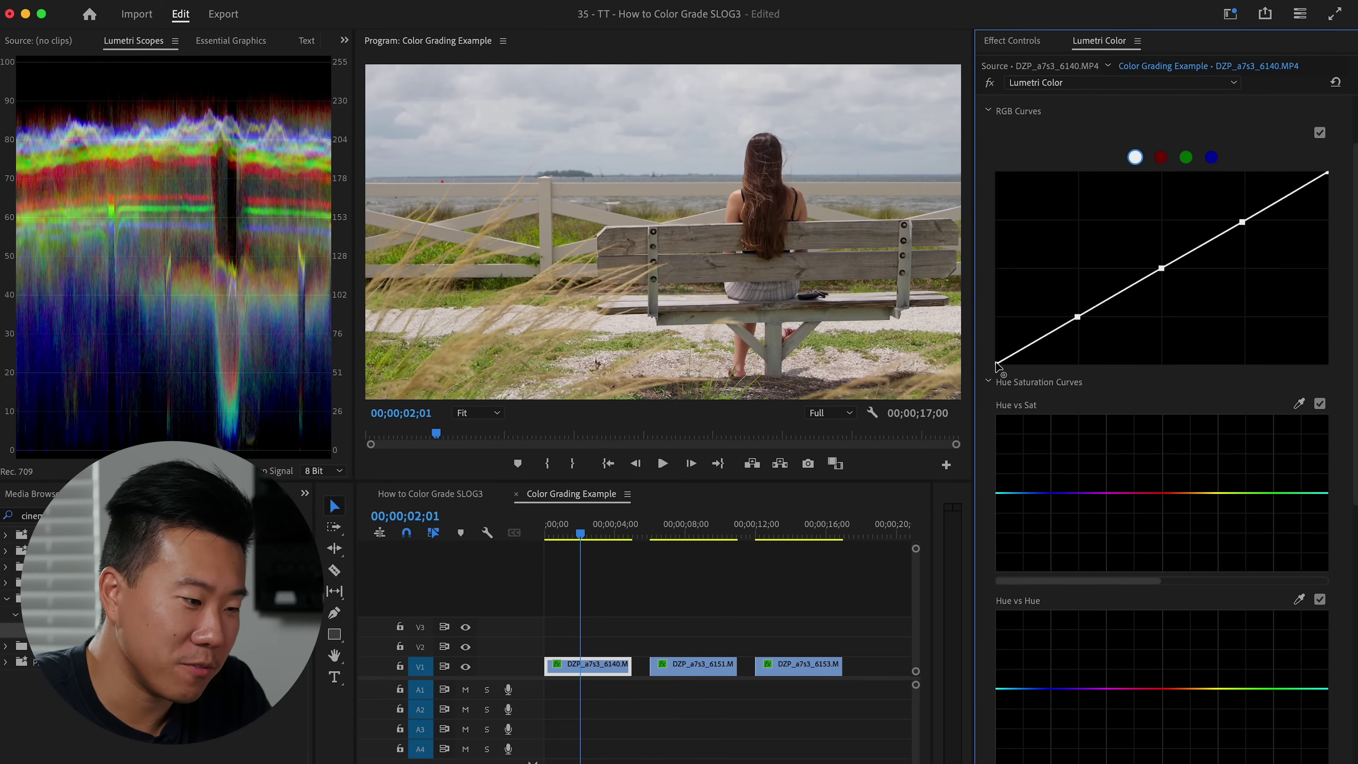
Shape the white RGB curve by lifting the black point, lowering the shadow and midtone points, and pulling the white point down.
{"action": "left_click_drag", "start_coordinate": [997, 365], "coordinate": [995, 351]}
{"action": "left_click_drag", "start_coordinate": [1078, 316], "coordinate": [1076, 332]}
{"action": "left_click_drag", "start_coordinate": [1160, 268], "coordinate": [1160, 281]}
{"action": "left_click", "coordinate": [1328, 174]}
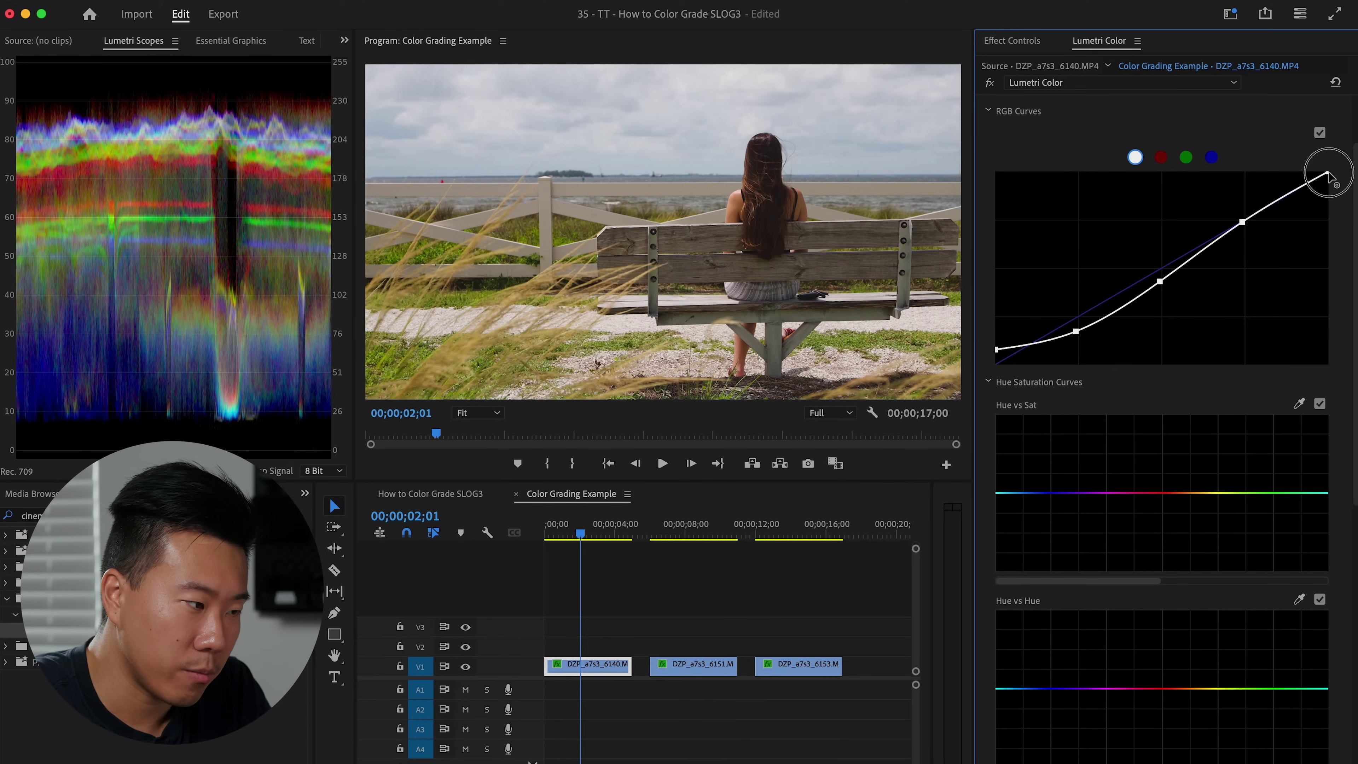
{"action": "left_click_drag", "start_coordinate": [1328, 174], "coordinate": [1328, 194]}
Sample the grass color onto the Hue vs Hue curve, add a green point and remove the sampled points between yellow and green.
{"action": "scroll", "coordinate": [1169, 321], "scroll_direction": "down", "scroll_amount": 4}
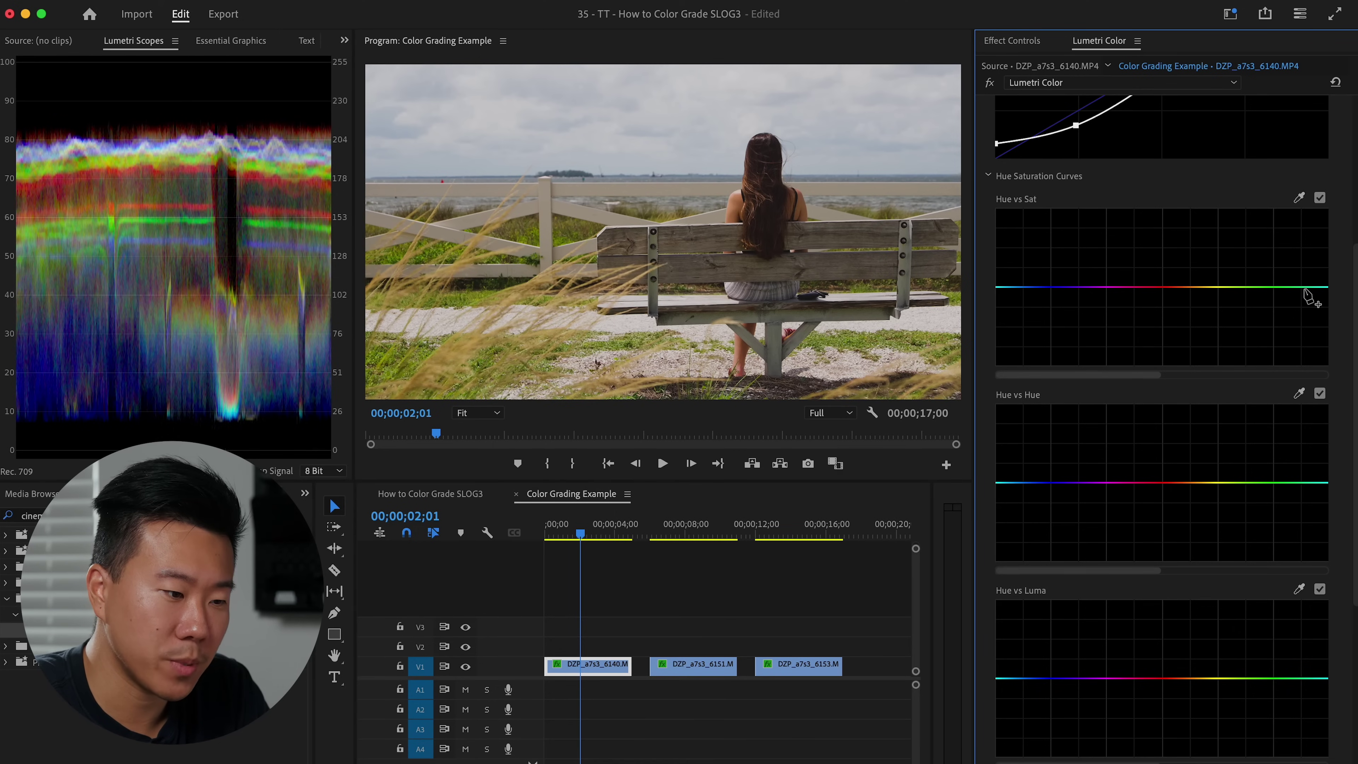
{"action": "scroll", "coordinate": [1220, 379], "scroll_direction": "down", "scroll_amount": 2}
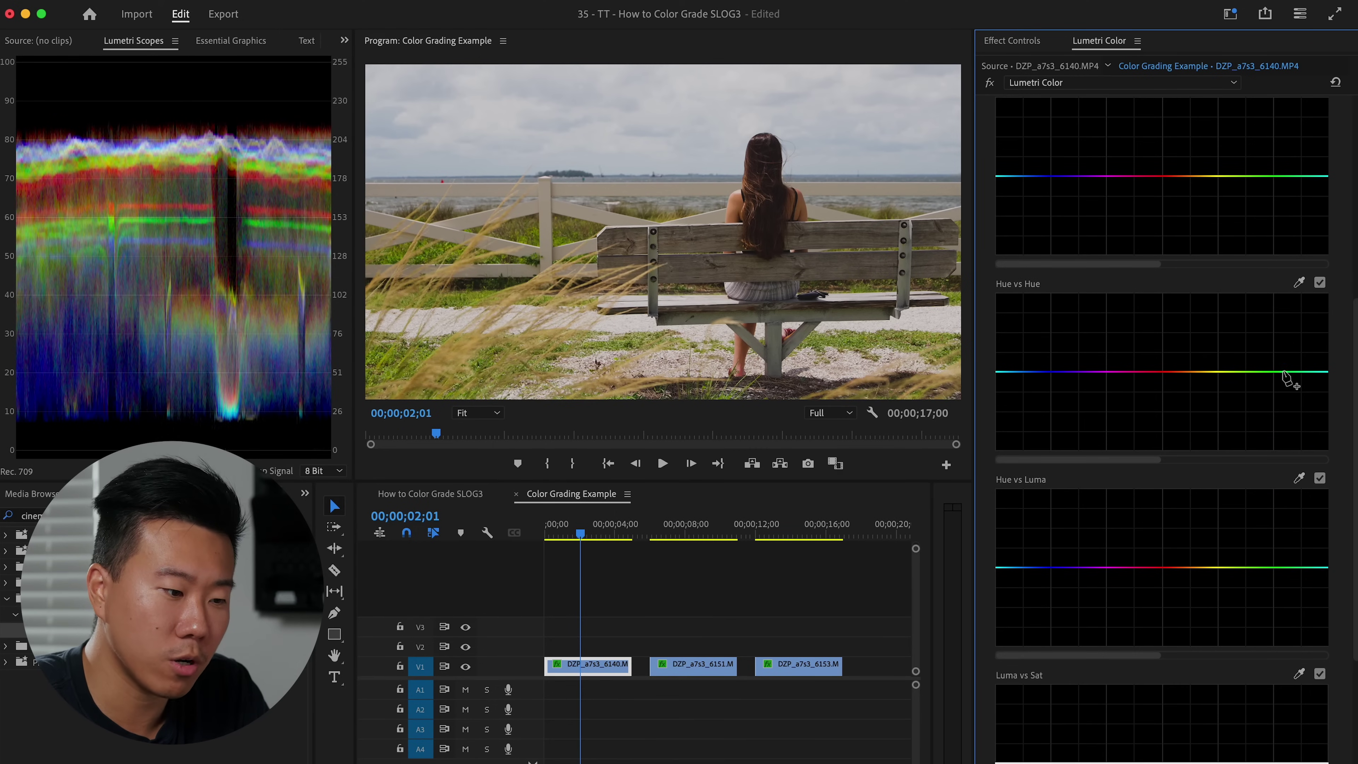
{"action": "scroll", "coordinate": [1254, 383], "scroll_direction": "down", "scroll_amount": 2}
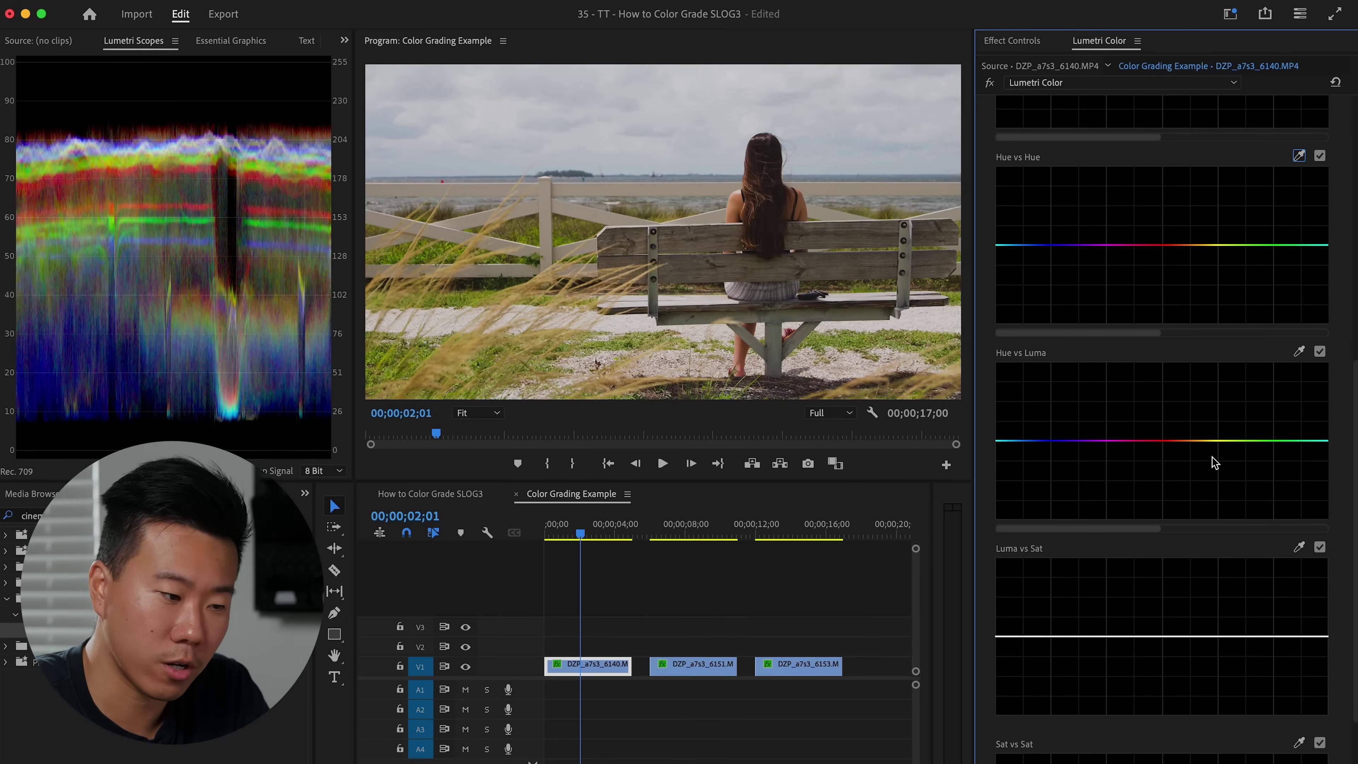
{"action": "scroll", "coordinate": [1218, 451], "scroll_direction": "up", "scroll_amount": 2}
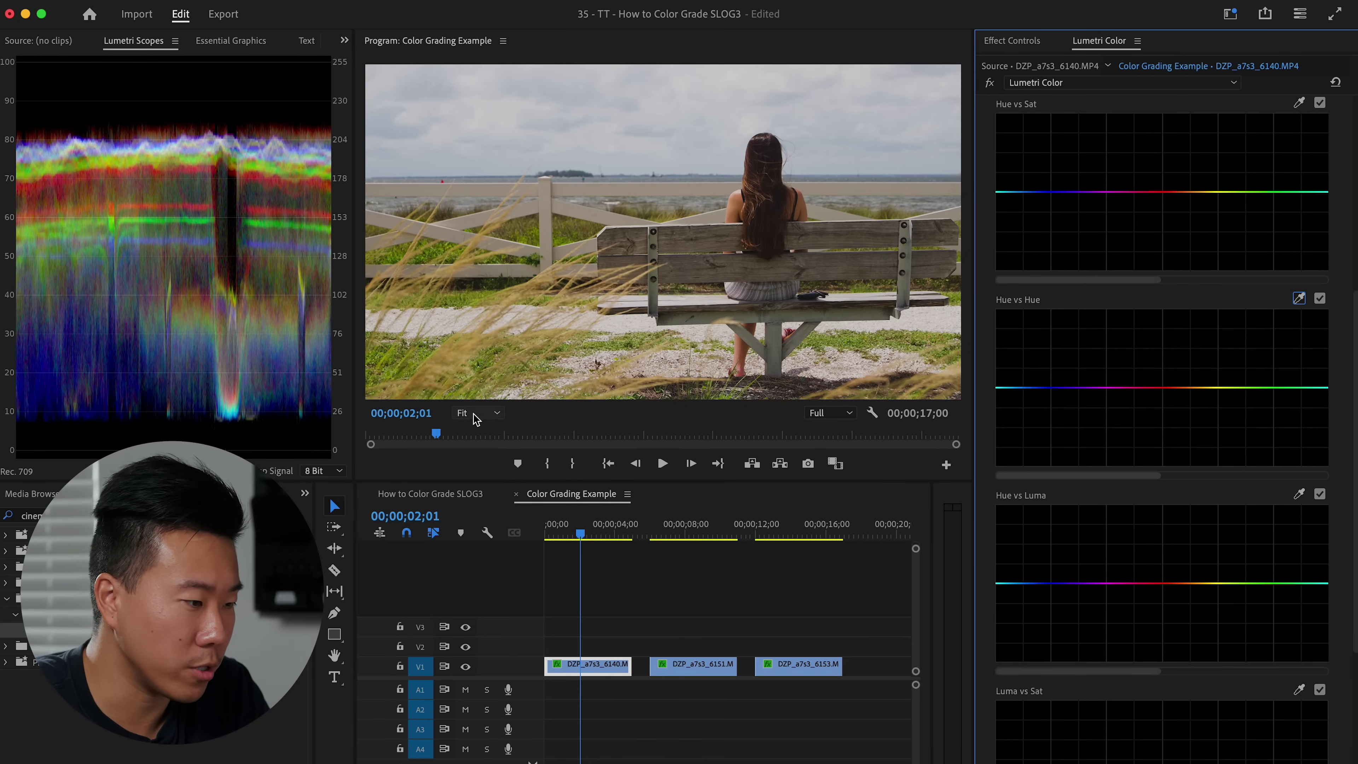
{"action": "scroll", "coordinate": [1109, 507], "scroll_direction": "down", "scroll_amount": 1}
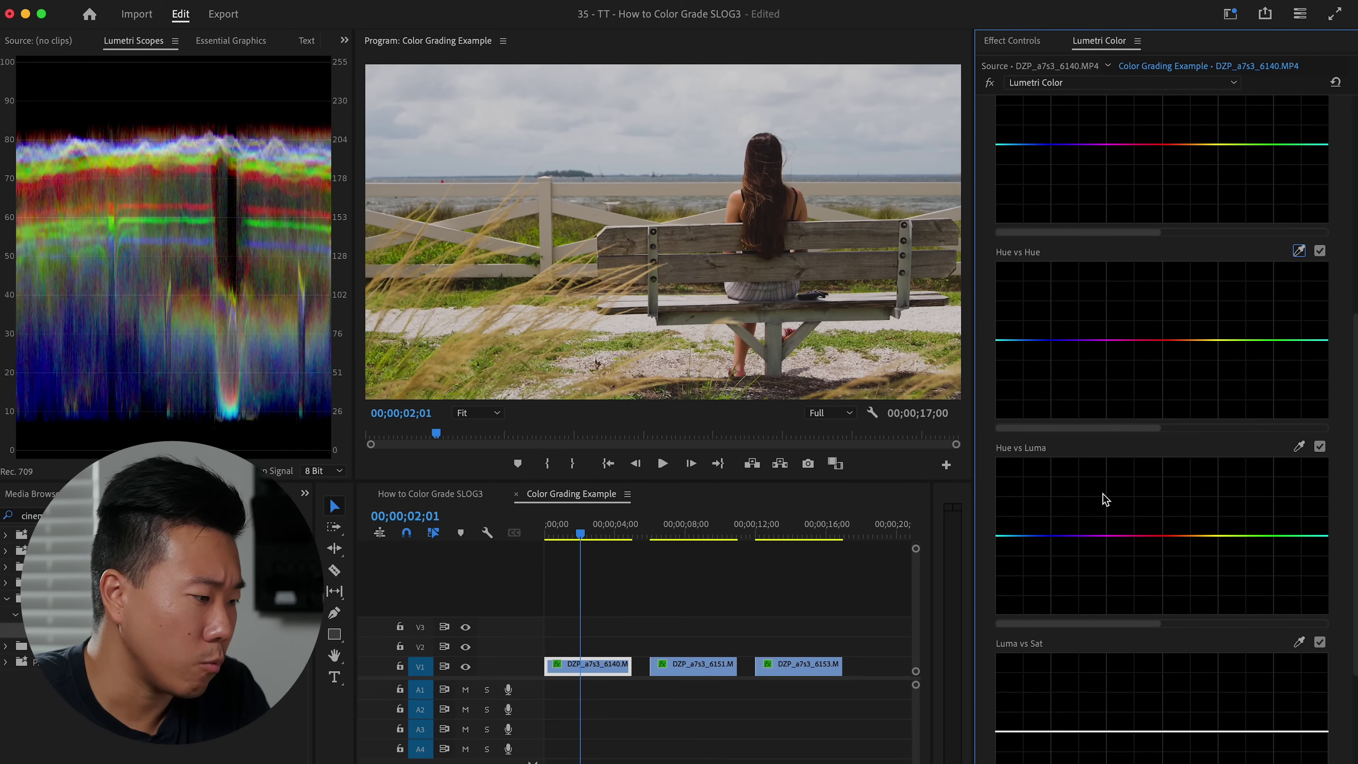
{"action": "scroll", "coordinate": [1113, 500], "scroll_direction": "down", "scroll_amount": 1}
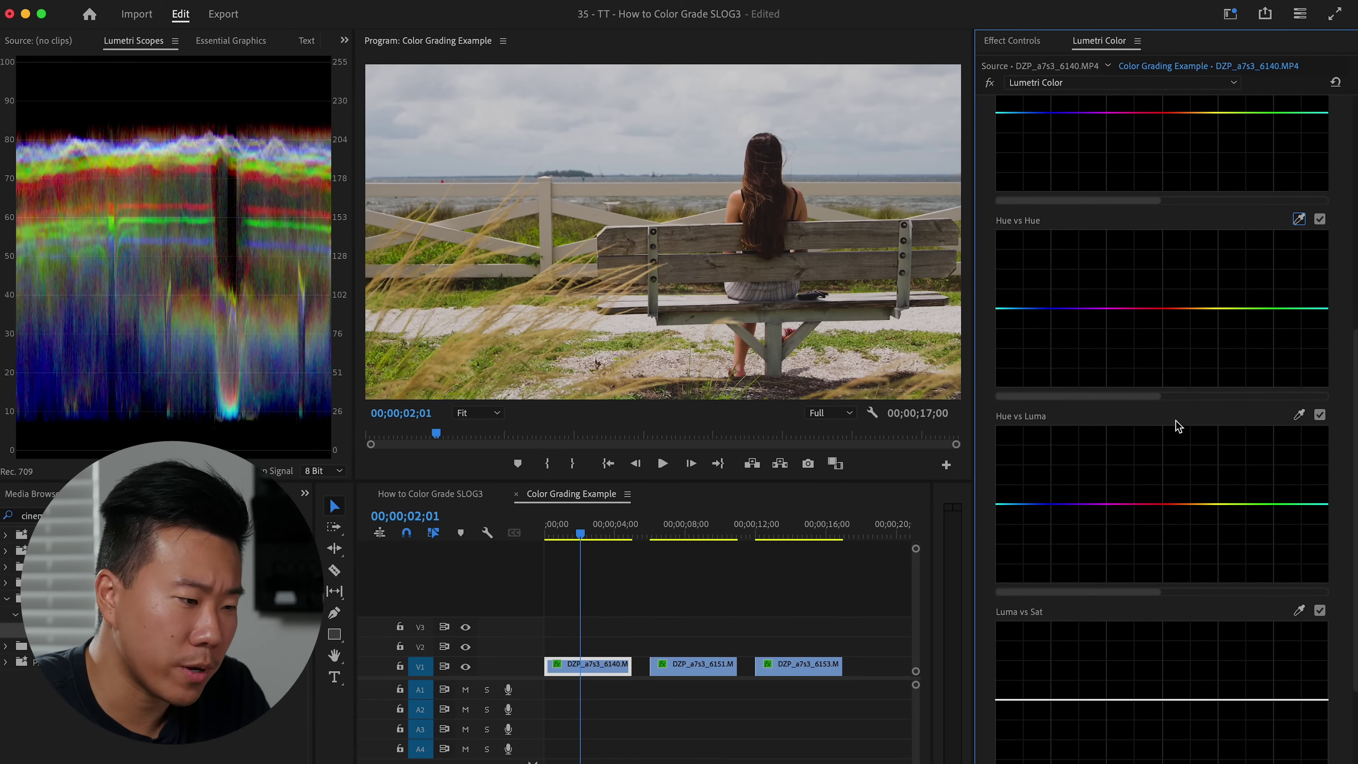
{"action": "left_click", "coordinate": [1300, 219]}
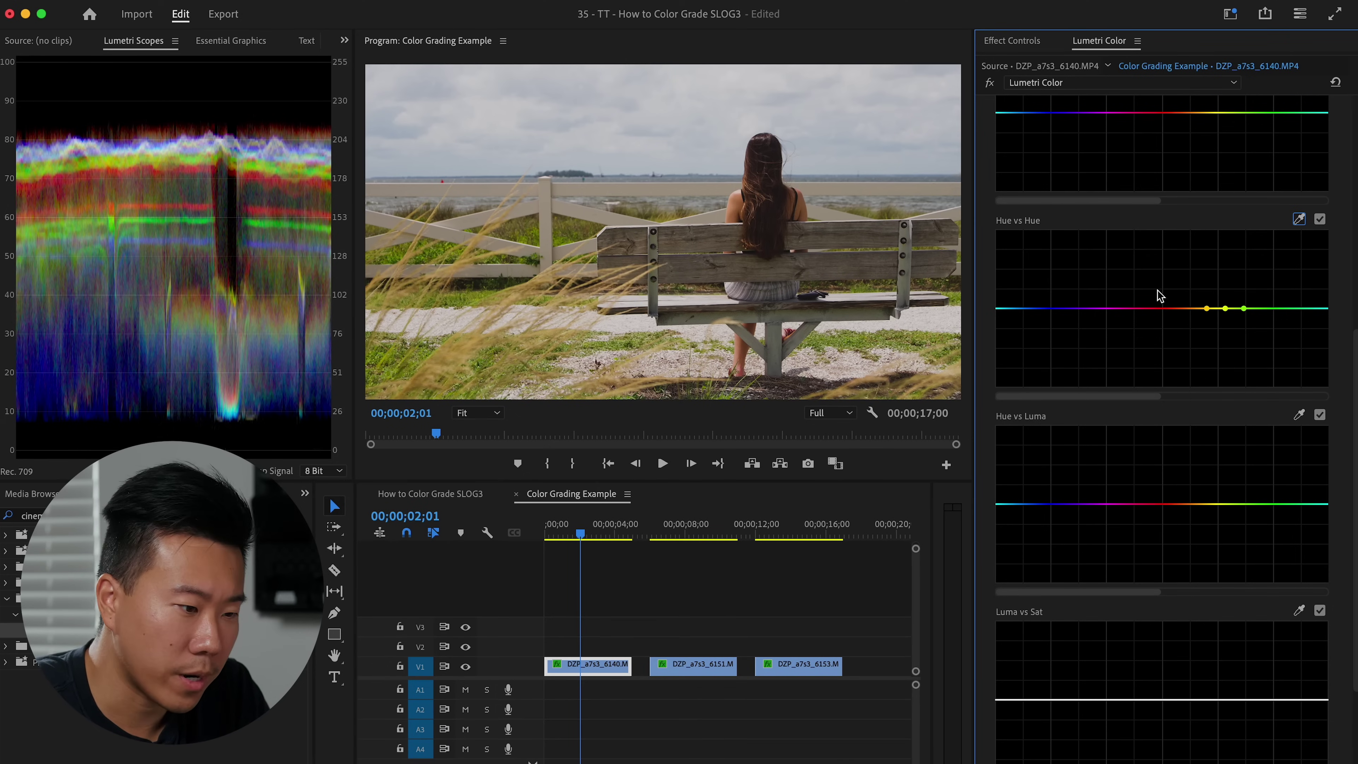
{"action": "left_click", "coordinate": [1295, 309]}
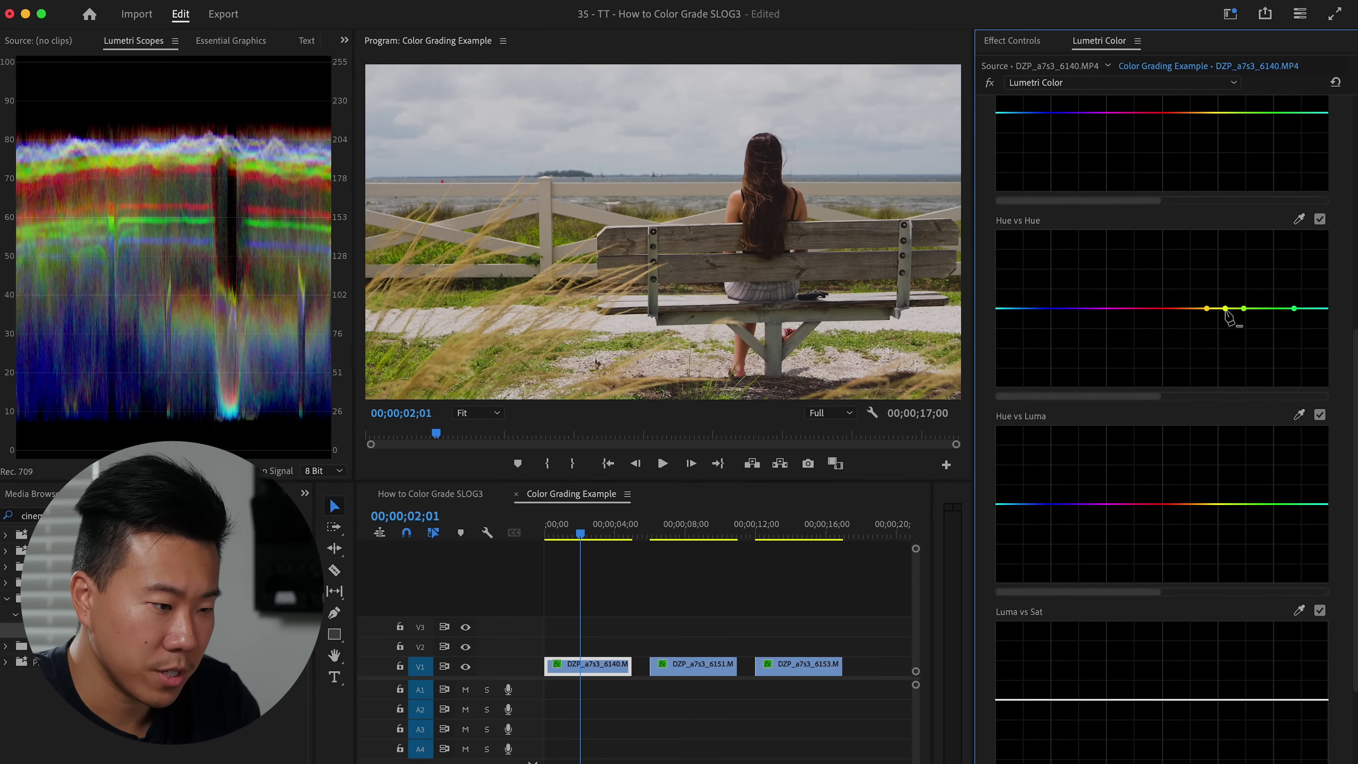
{"action": "left_click", "coordinate": [1244, 309], "text": "super"}
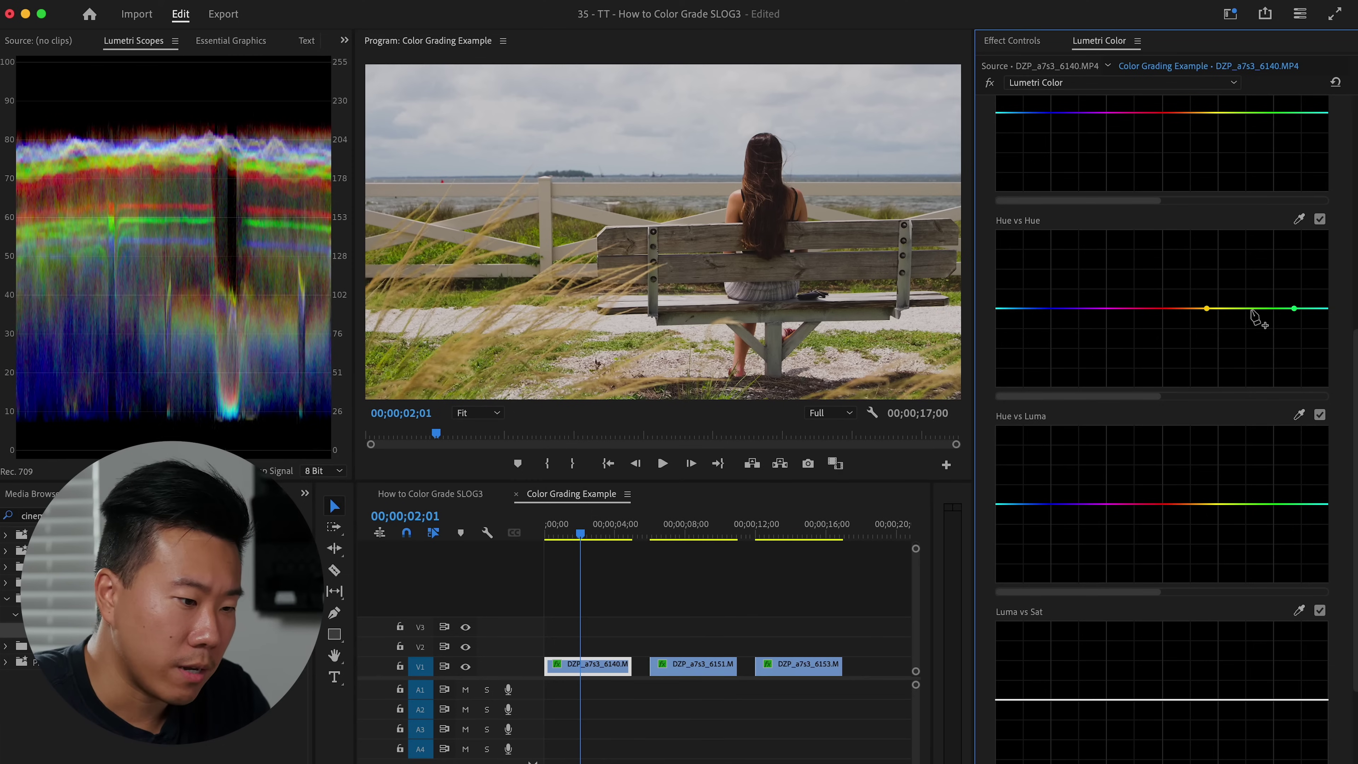
Raise the green range of the Hue vs Hue curve between orange and cyan anchors, and compare the curve off and on.
{"action": "mouse_move", "coordinate": [1258, 309]}
{"action": "left_mouse_down"}
{"action": "mouse_move", "coordinate": [1257, 282]}
{"action": "mouse_move", "coordinate": [1260, 295]}
{"action": "left_mouse_up"}
{"action": "left_click", "coordinate": [1321, 308]}
{"action": "left_click", "coordinate": [1294, 309], "text": "super"}
{"action": "left_click_drag", "start_coordinate": [1259, 294], "coordinate": [1292, 286]}
{"action": "left_click", "coordinate": [1320, 218]}
{"action": "left_click", "coordinate": [1320, 219]}
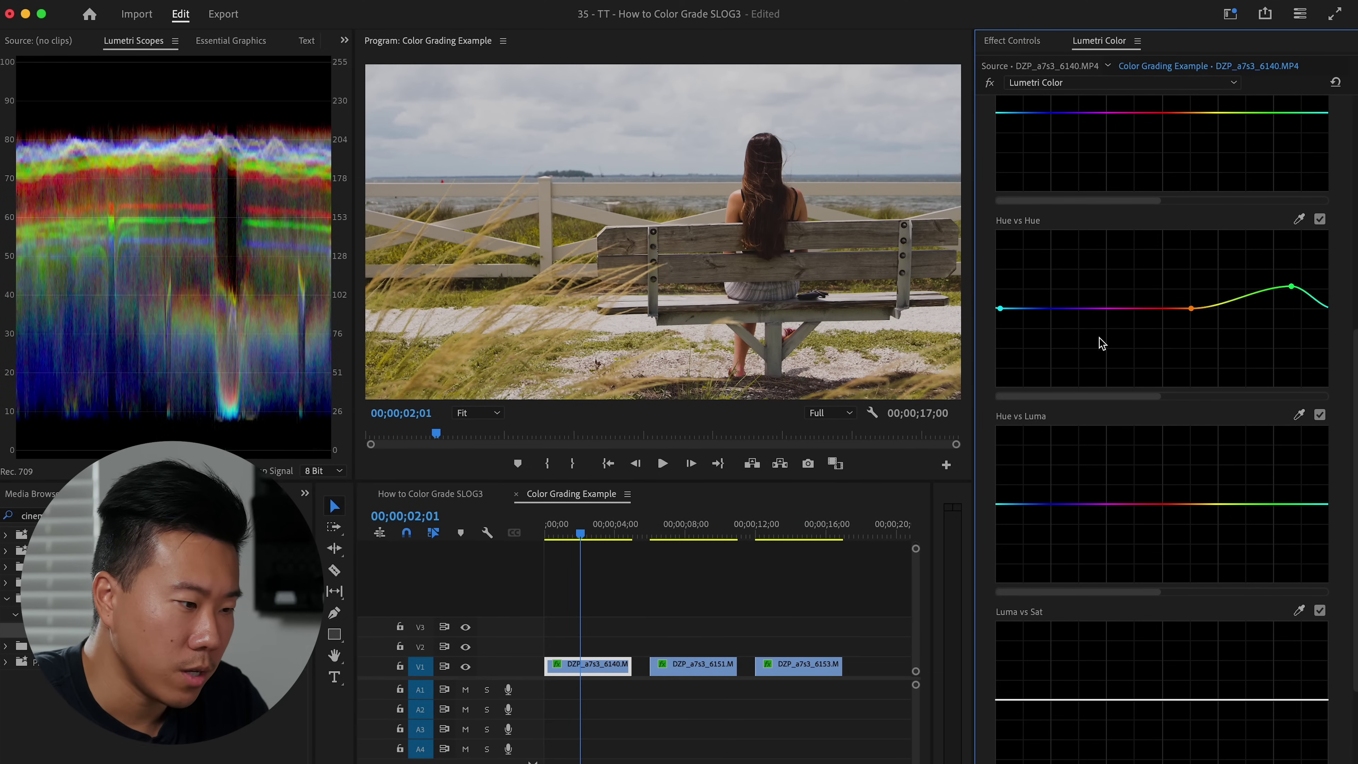
Anchor orange and cyan on the Hue vs Luma curve and pull the greens down to darken the grass.
{"action": "scroll", "coordinate": [1100, 336], "scroll_direction": "down", "scroll_amount": 3}
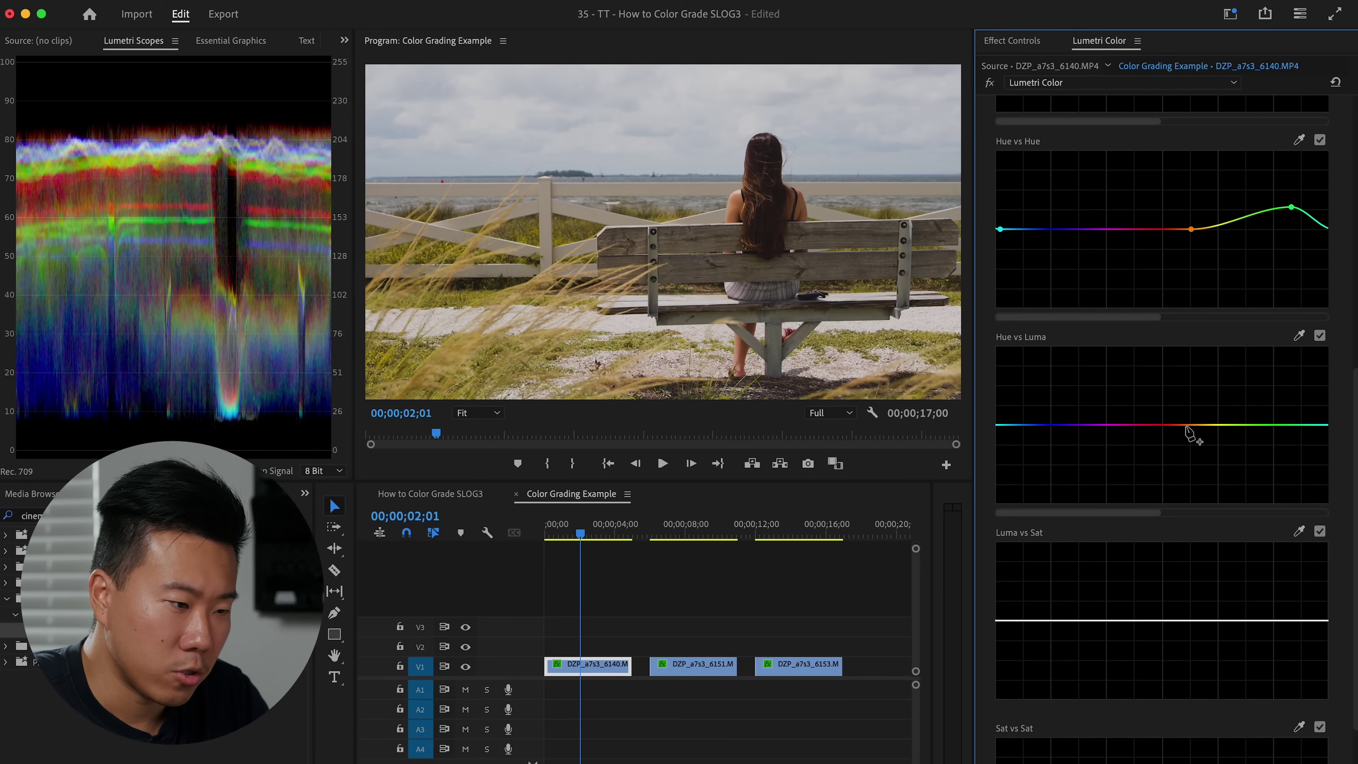
{"action": "left_click", "coordinate": [1199, 425]}
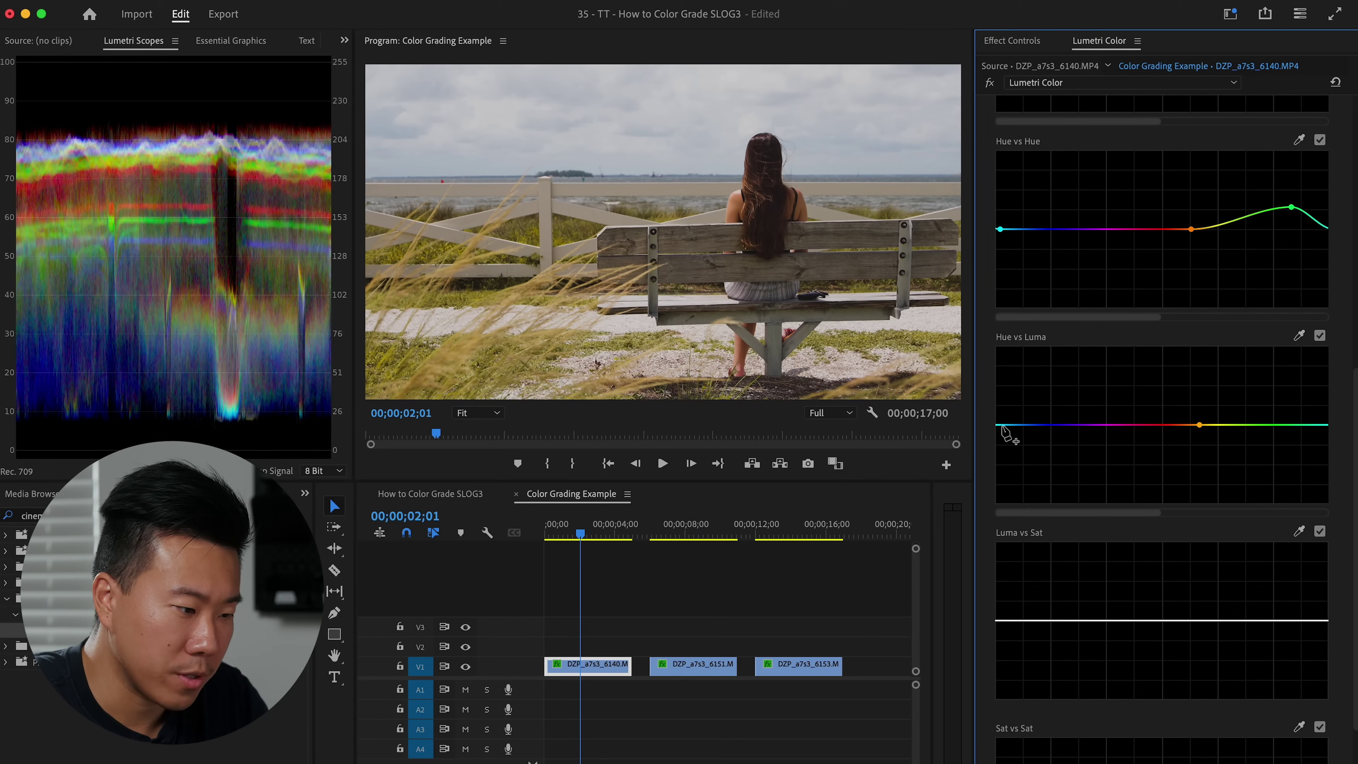
{"action": "mouse_move", "coordinate": [1283, 425]}
{"action": "left_mouse_down"}
{"action": "mouse_move", "coordinate": [1278, 479]}
{"action": "mouse_move", "coordinate": [1282, 440]}
{"action": "mouse_move", "coordinate": [1284, 453]}
{"action": "left_mouse_up"}
Anchor orange and cyan on the Hue vs Sat curve and pull the greens down to desaturate the grass.
{"action": "scroll", "coordinate": [1243, 468], "scroll_direction": "up", "scroll_amount": 6}
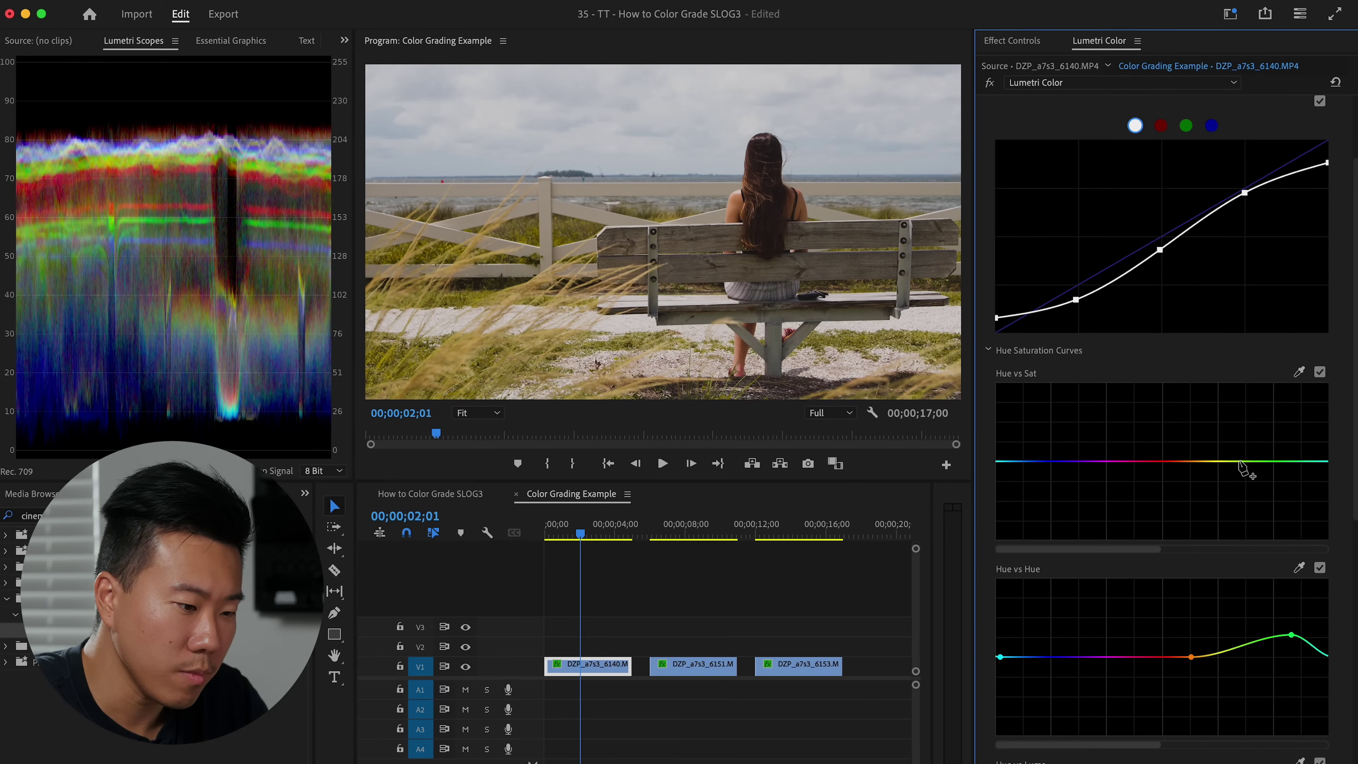
{"action": "left_click", "coordinate": [1198, 462]}
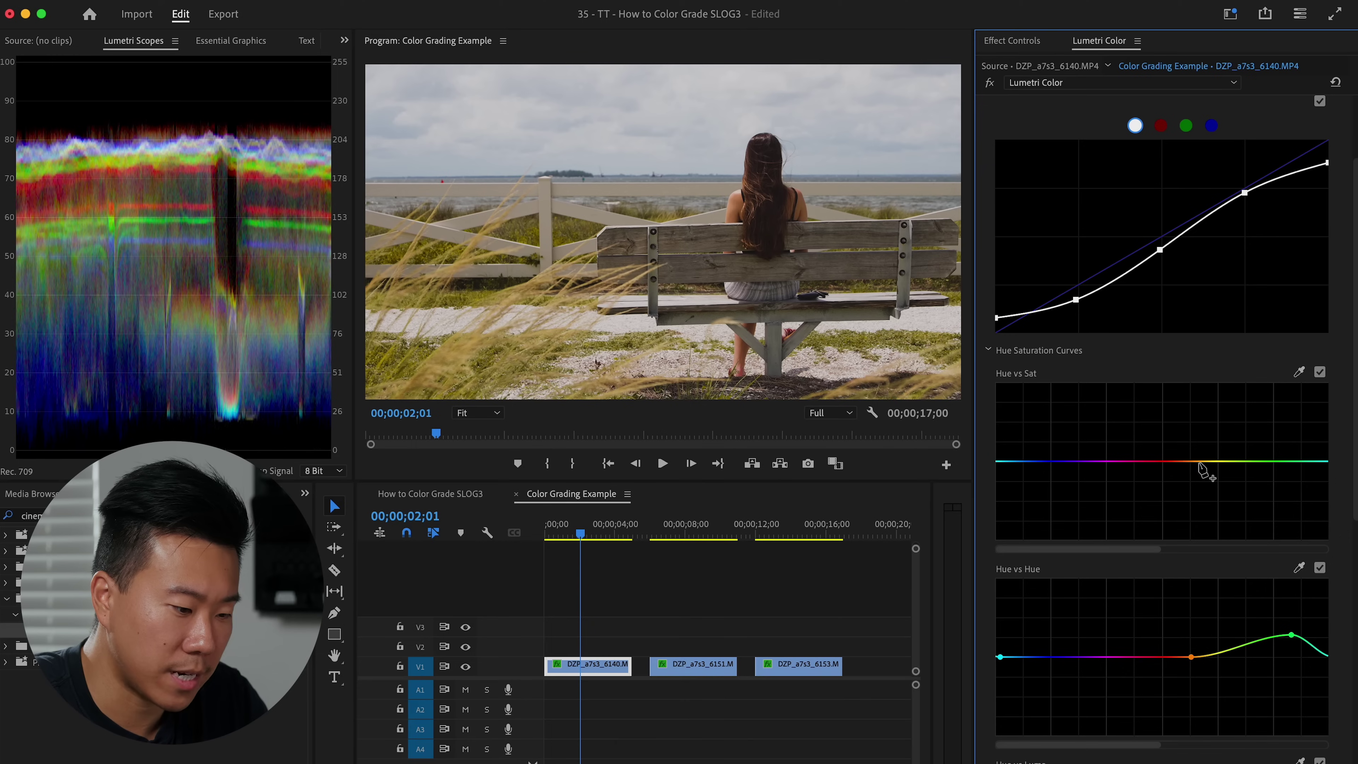
{"action": "left_click", "coordinate": [1009, 463]}
{"action": "left_click_drag", "start_coordinate": [1282, 462], "coordinate": [1269, 512]}
Add a purple anchor to the Hue vs Sat curve and raise the blues to saturate the sky.
{"action": "scroll", "coordinate": [1232, 476], "scroll_direction": "down", "scroll_amount": 5}
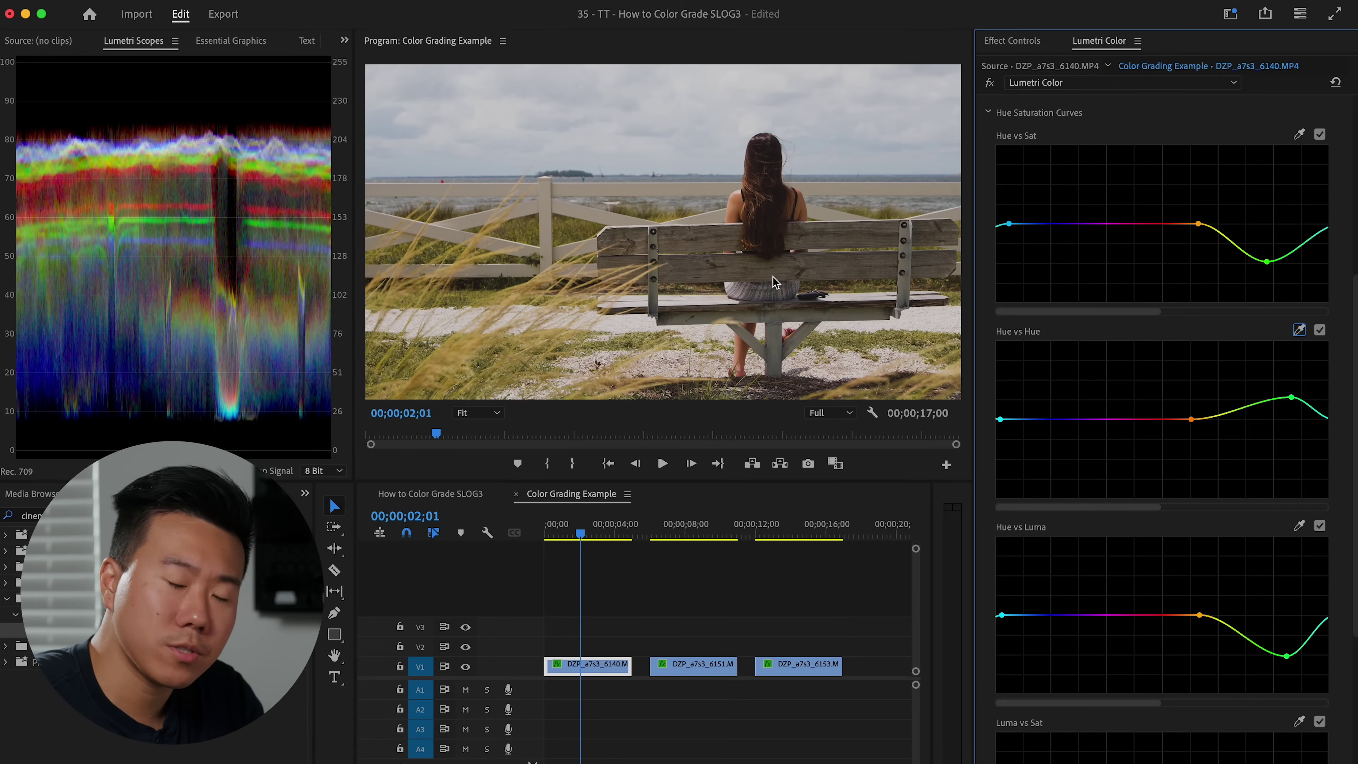
{"action": "left_click", "coordinate": [1081, 224]}
{"action": "left_click_drag", "start_coordinate": [1082, 224], "coordinate": [1043, 212]}
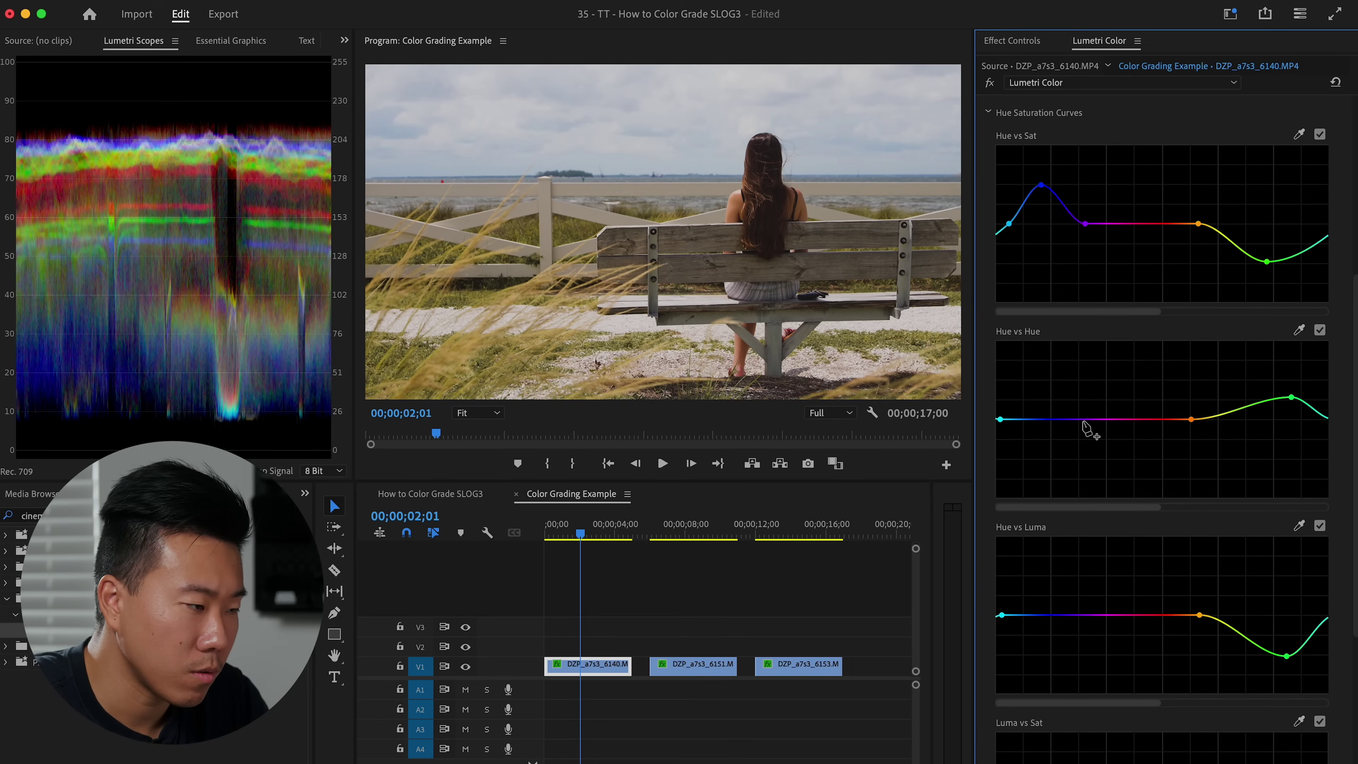
Anchor purple on the Hue vs Hue and Hue vs Luma curves, raising blue slightly in the former and lowering it in the latter.
{"action": "scroll", "coordinate": [1075, 300], "scroll_direction": "down", "scroll_amount": 3}
{"action": "left_click", "coordinate": [1083, 277]}
{"action": "mouse_move", "coordinate": [1033, 275]}
{"action": "left_mouse_down"}
{"action": "mouse_move", "coordinate": [1032, 252]}
{"action": "mouse_move", "coordinate": [1035, 275]}
{"action": "left_mouse_up"}
{"action": "scroll", "coordinate": [1075, 374], "scroll_direction": "down", "scroll_amount": 1}
{"action": "left_click", "coordinate": [1086, 410]}
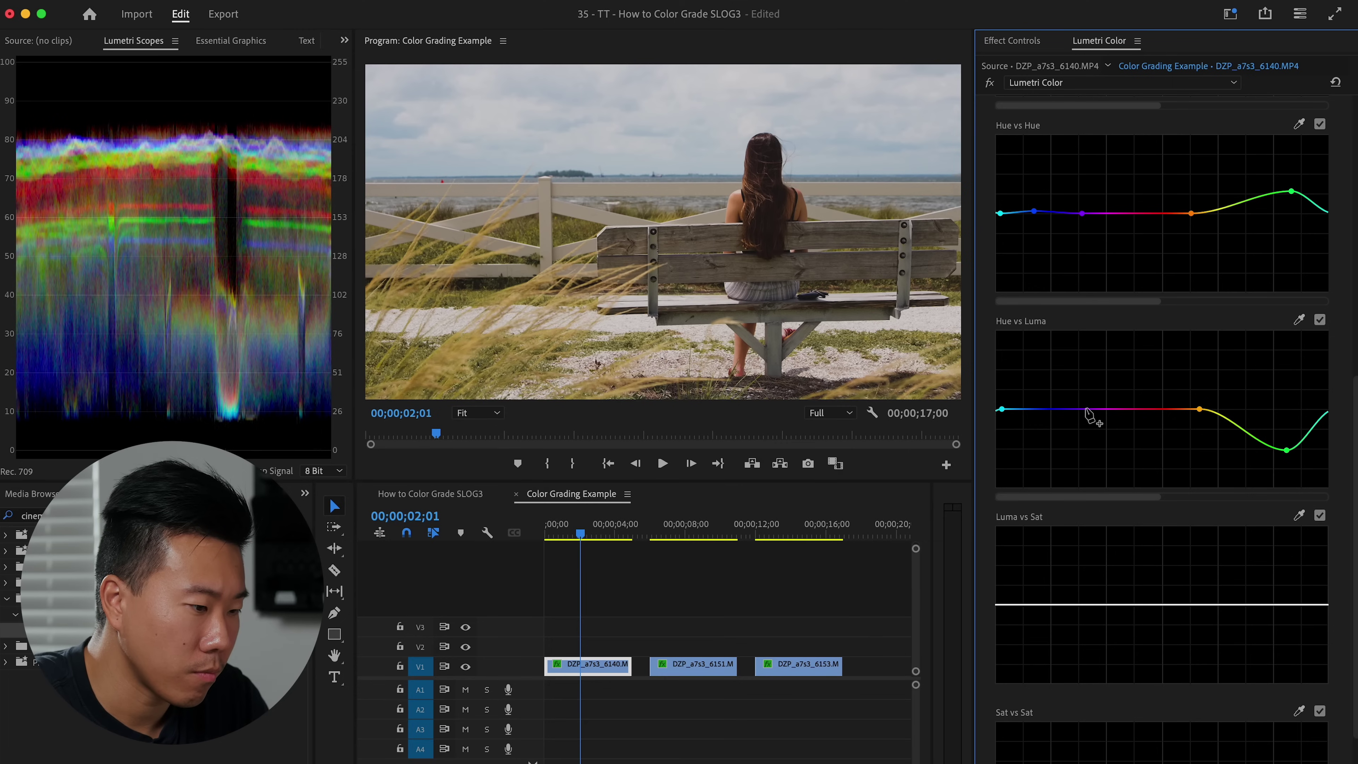
{"action": "left_click_drag", "start_coordinate": [1040, 411], "coordinate": [1042, 420]}
Compare the image with the Curves adjustments off and on, and view the program image enlarged.
{"action": "scroll", "coordinate": [1042, 420], "scroll_direction": "up", "scroll_amount": 9}
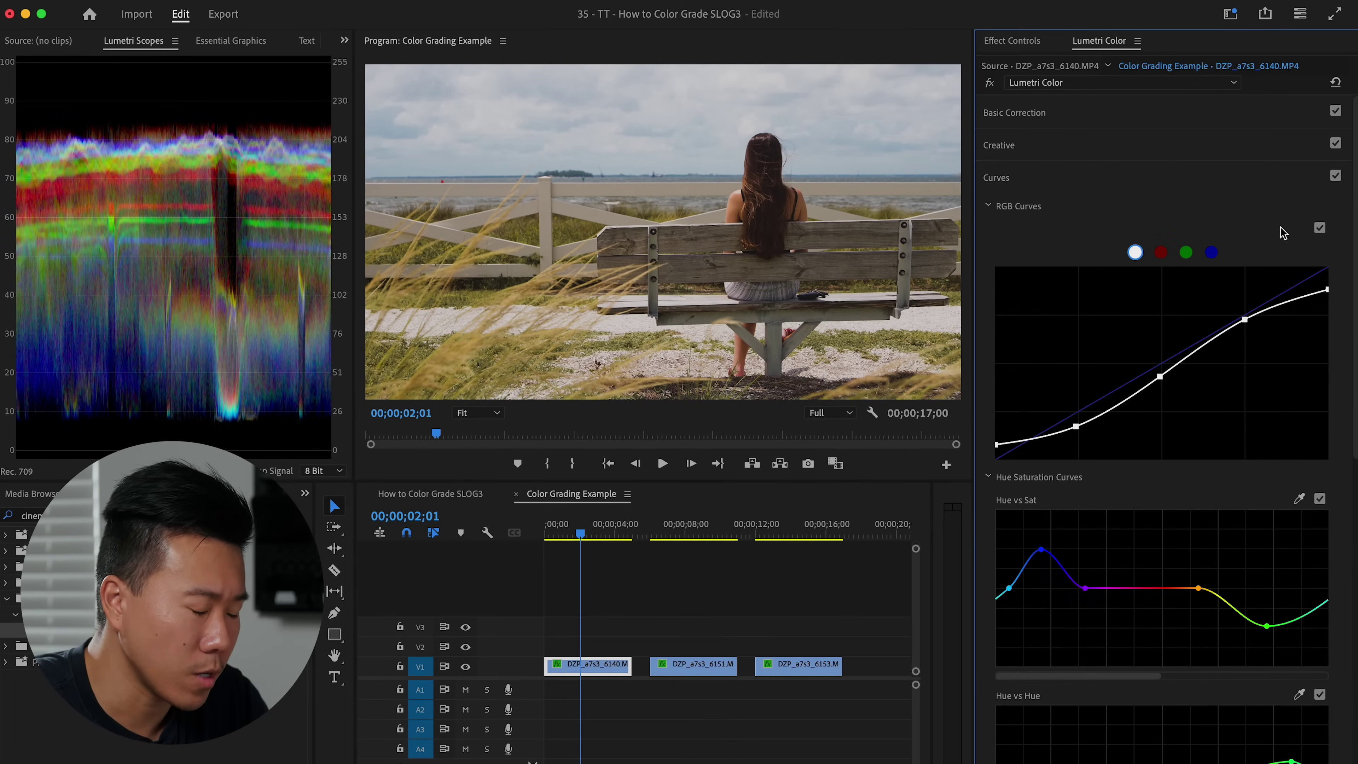
{"action": "left_click", "coordinate": [1336, 176]}
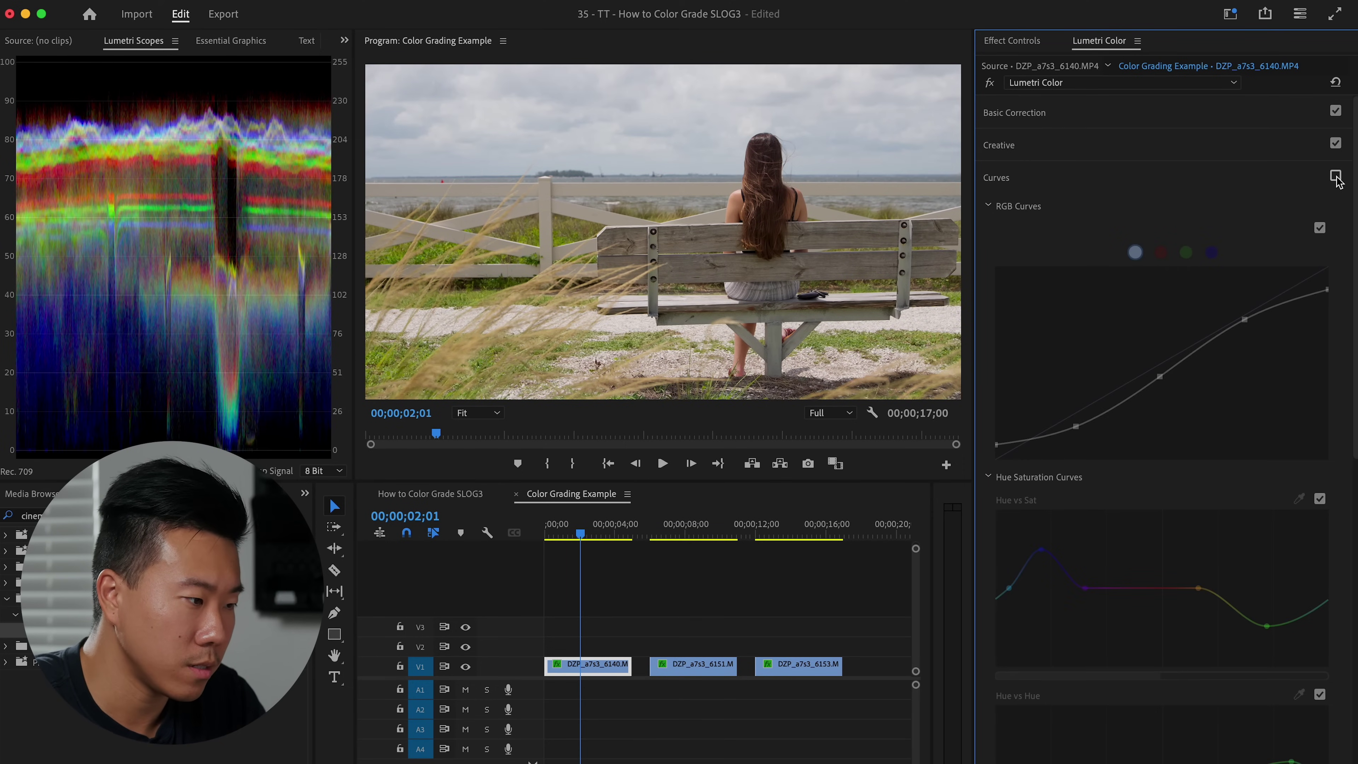
{"action": "left_click", "coordinate": [1336, 176]}
{"action": "left_click", "coordinate": [862, 216]}
{"action": "key", "text": "grave"}
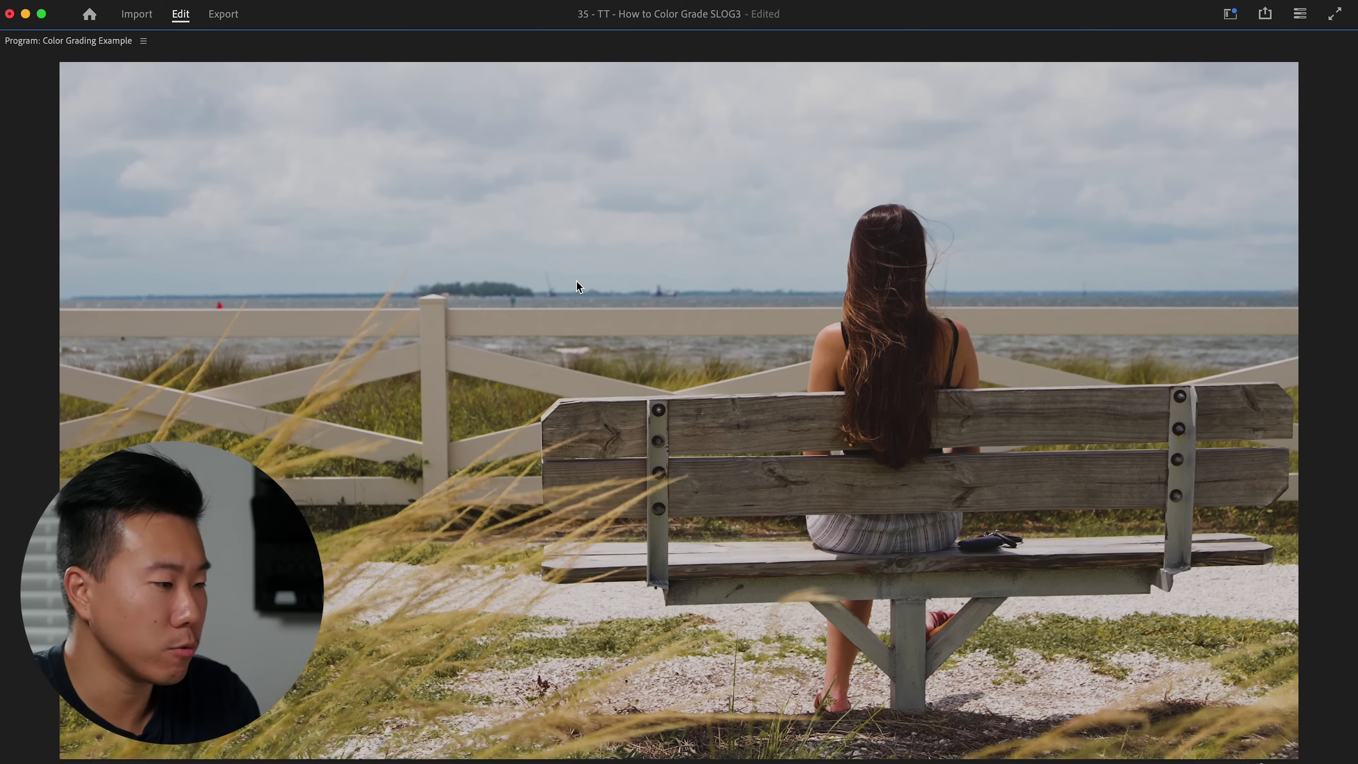
{"action": "key", "text": "grave"}
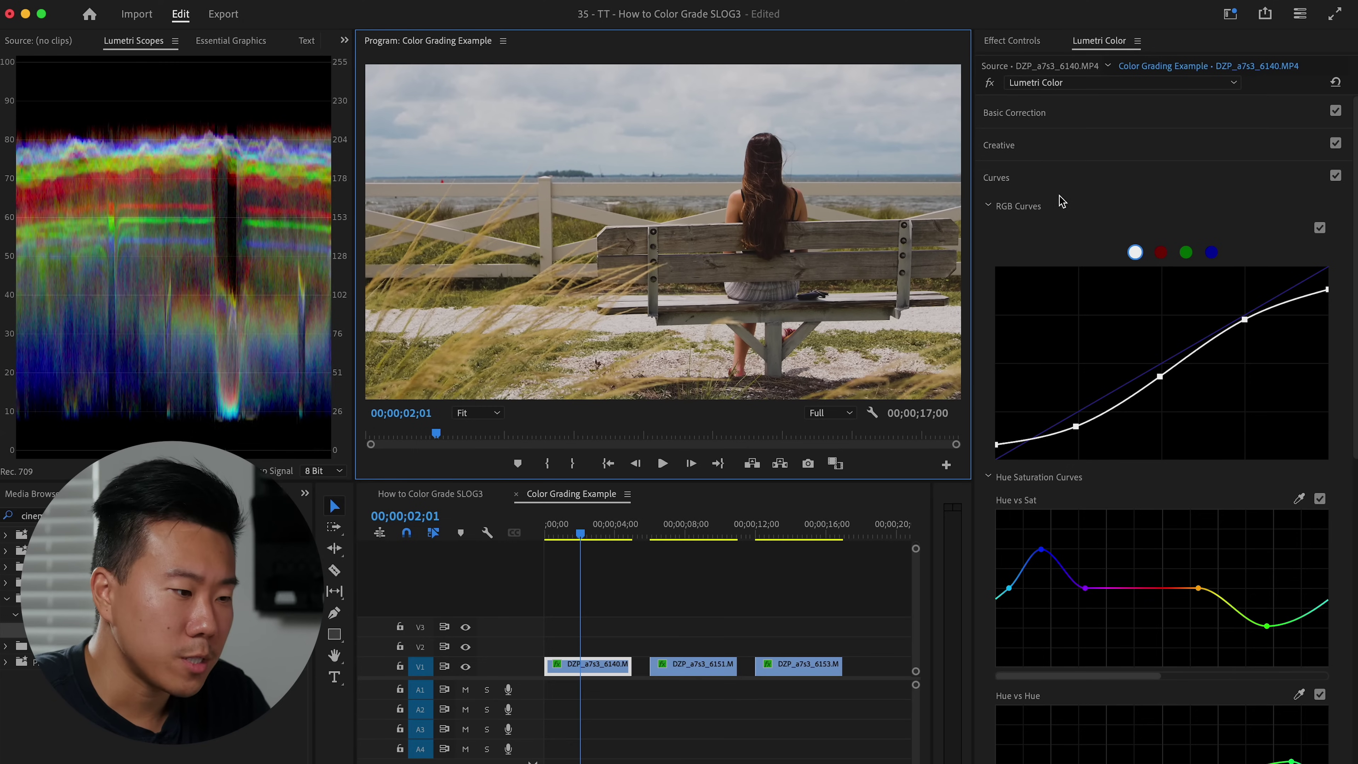
In Color Wheels & Match, warm the midtones toward orange-red, tint the shadows toward blue and darken the shadows slightly.
{"action": "left_click", "coordinate": [1049, 180]}
{"action": "left_click", "coordinate": [1041, 214]}
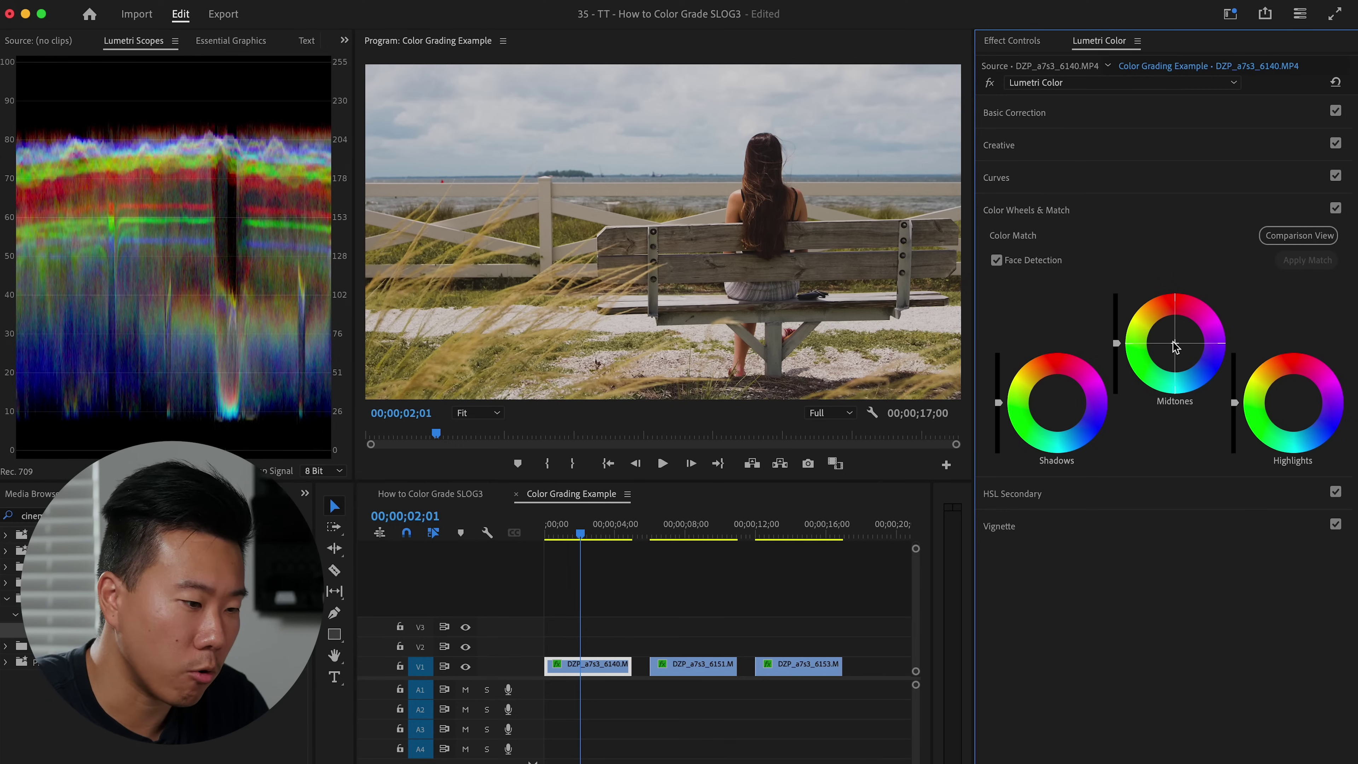
{"action": "left_click_drag", "start_coordinate": [1177, 345], "coordinate": [1172, 334]}
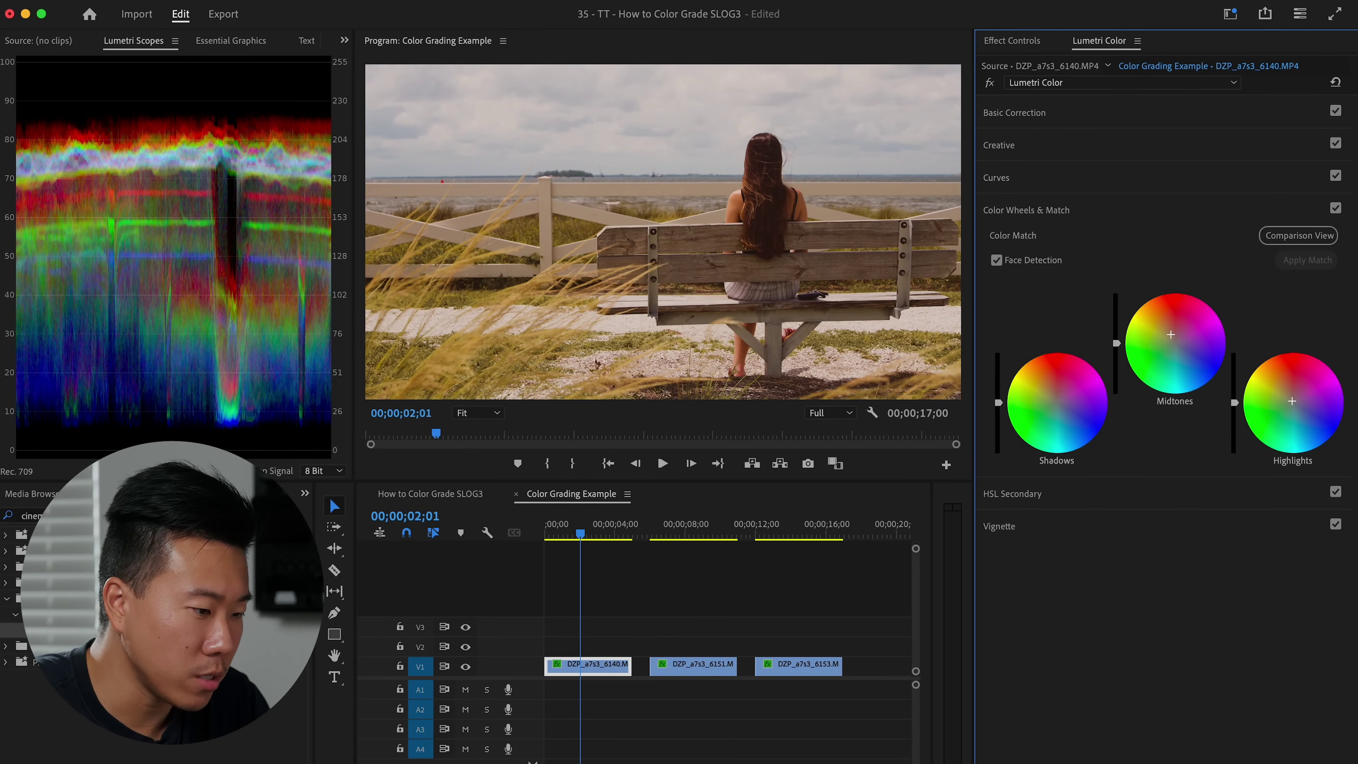
{"action": "left_click_drag", "start_coordinate": [1057, 404], "coordinate": [998, 408]}
Darken the midtones and brighten the highlights with the wheel luminance sliders, and compare the Color Wheels adjustments off and on.
{"action": "left_click_drag", "start_coordinate": [1117, 343], "coordinate": [1117, 354]}
{"action": "left_click_drag", "start_coordinate": [1234, 402], "coordinate": [1234, 394]}
{"action": "left_click", "coordinate": [856, 343]}
{"action": "left_click", "coordinate": [1336, 208]}
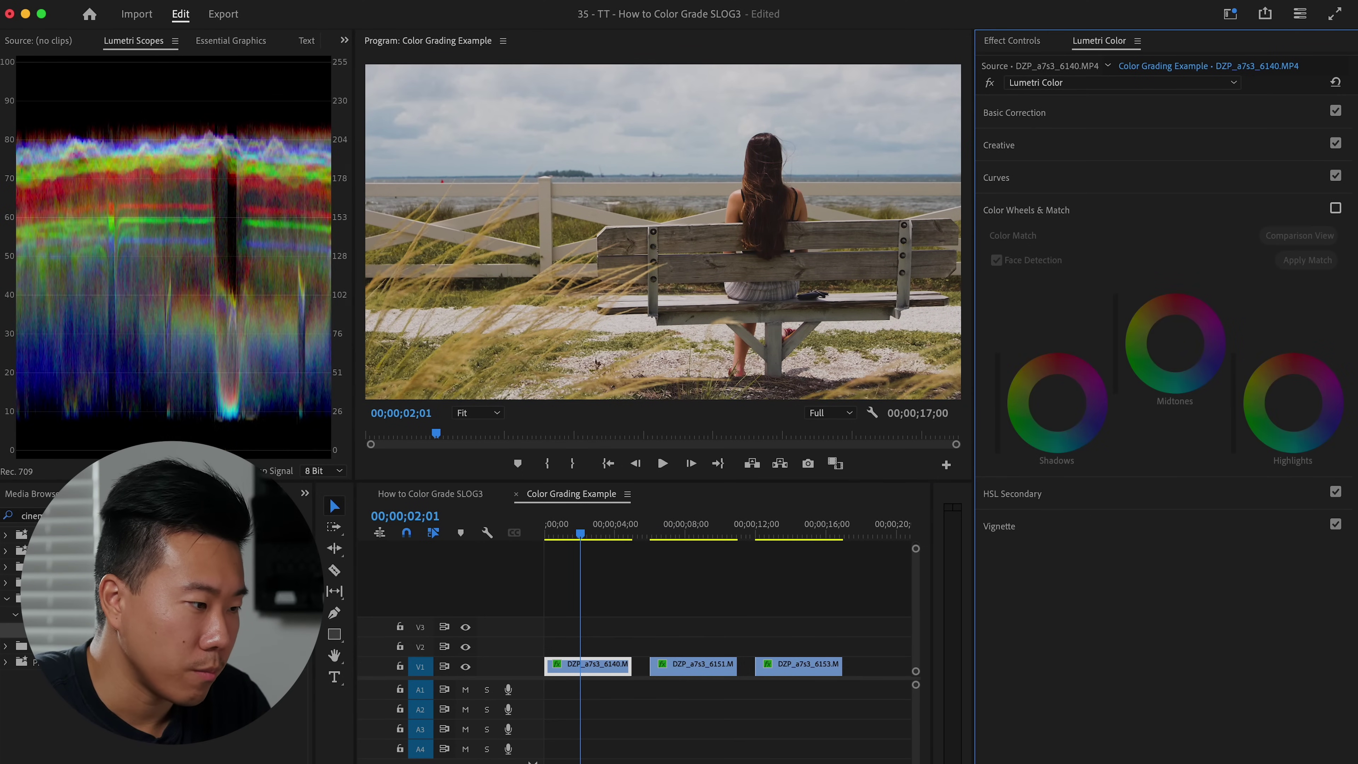
{"action": "left_click", "coordinate": [1336, 208]}
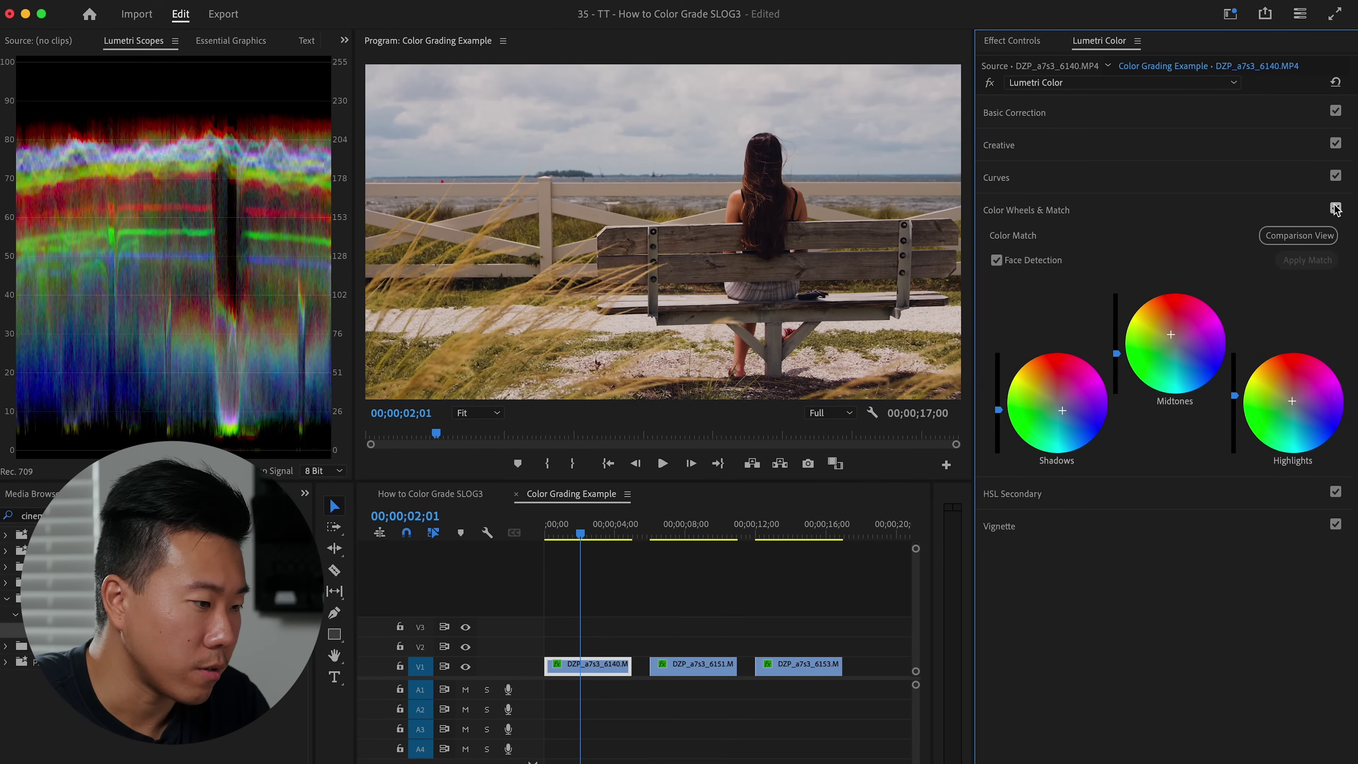
Set the first clip's Vignette Amount to -0.5 and compare the image with the vignette off and on.
{"action": "left_click", "coordinate": [1070, 531]}
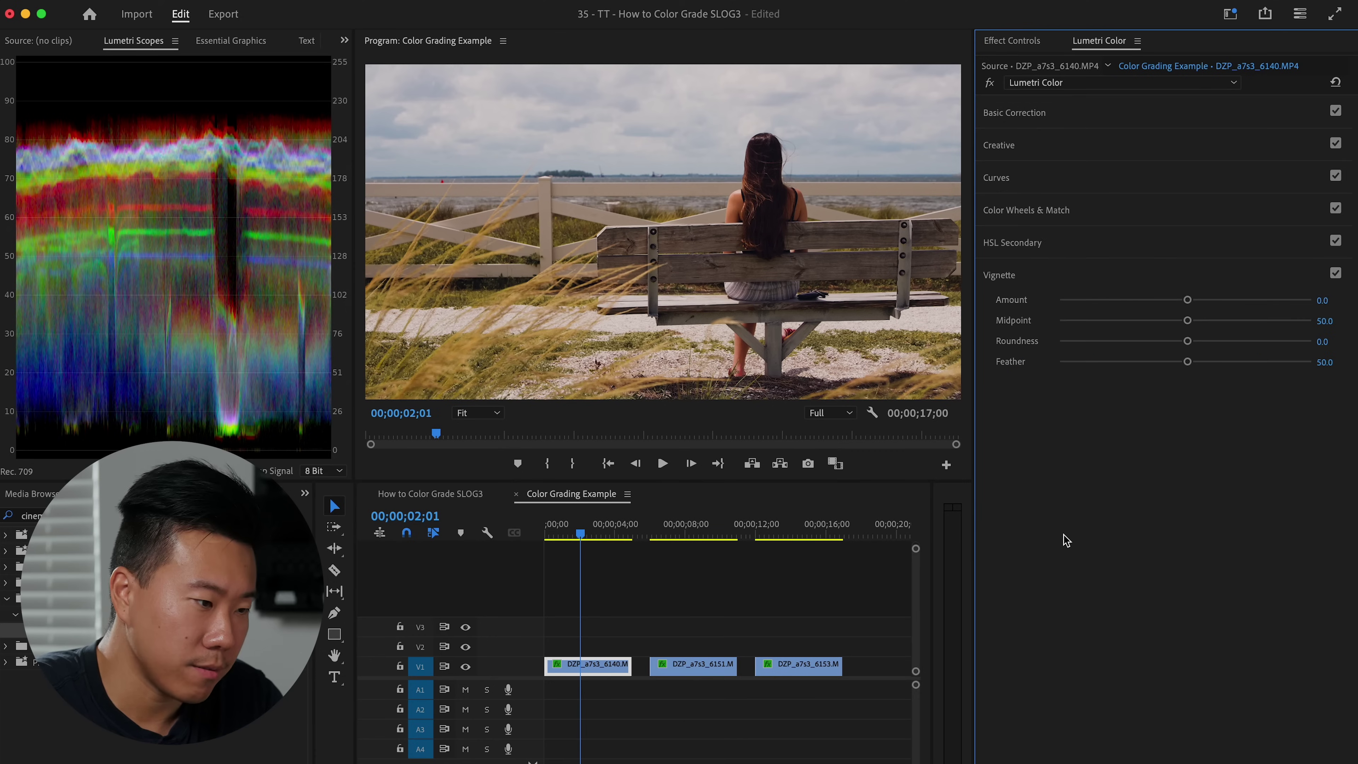
{"action": "left_click", "coordinate": [1335, 299]}
{"action": "type", "text": "-0.5"}
{"action": "key", "text": "Return"}
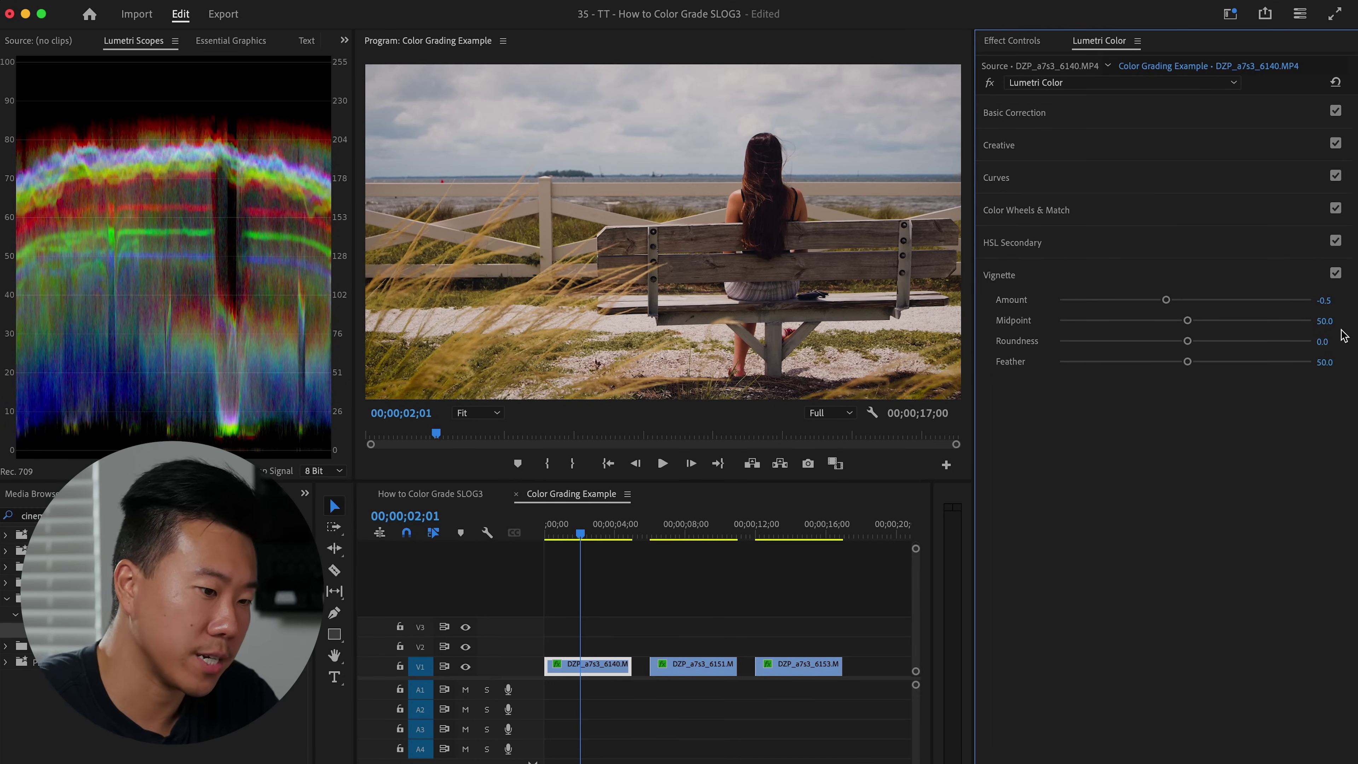
{"action": "left_click", "coordinate": [1336, 274]}
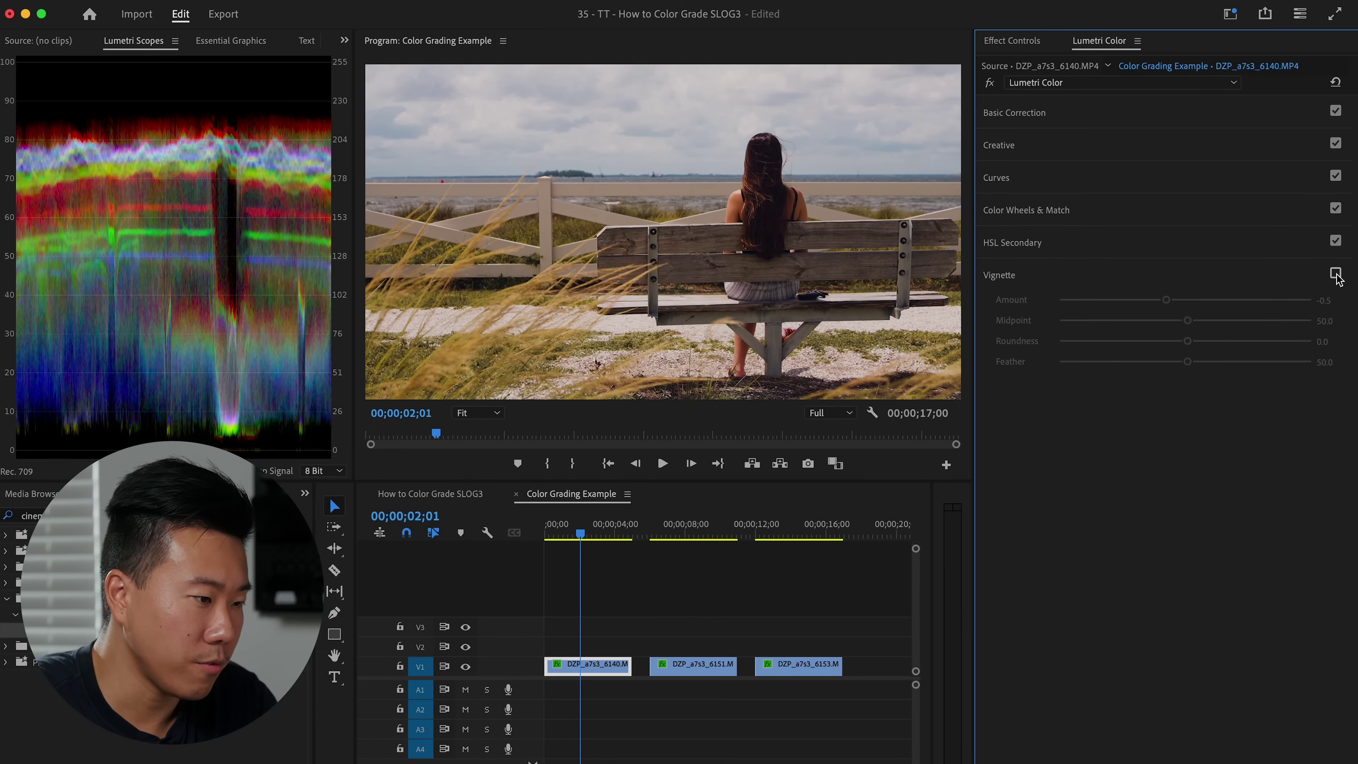
{"action": "left_click", "coordinate": [1336, 274]}
{"action": "left_click", "coordinate": [1337, 274]}
{"action": "left_click", "coordinate": [1337, 274]}
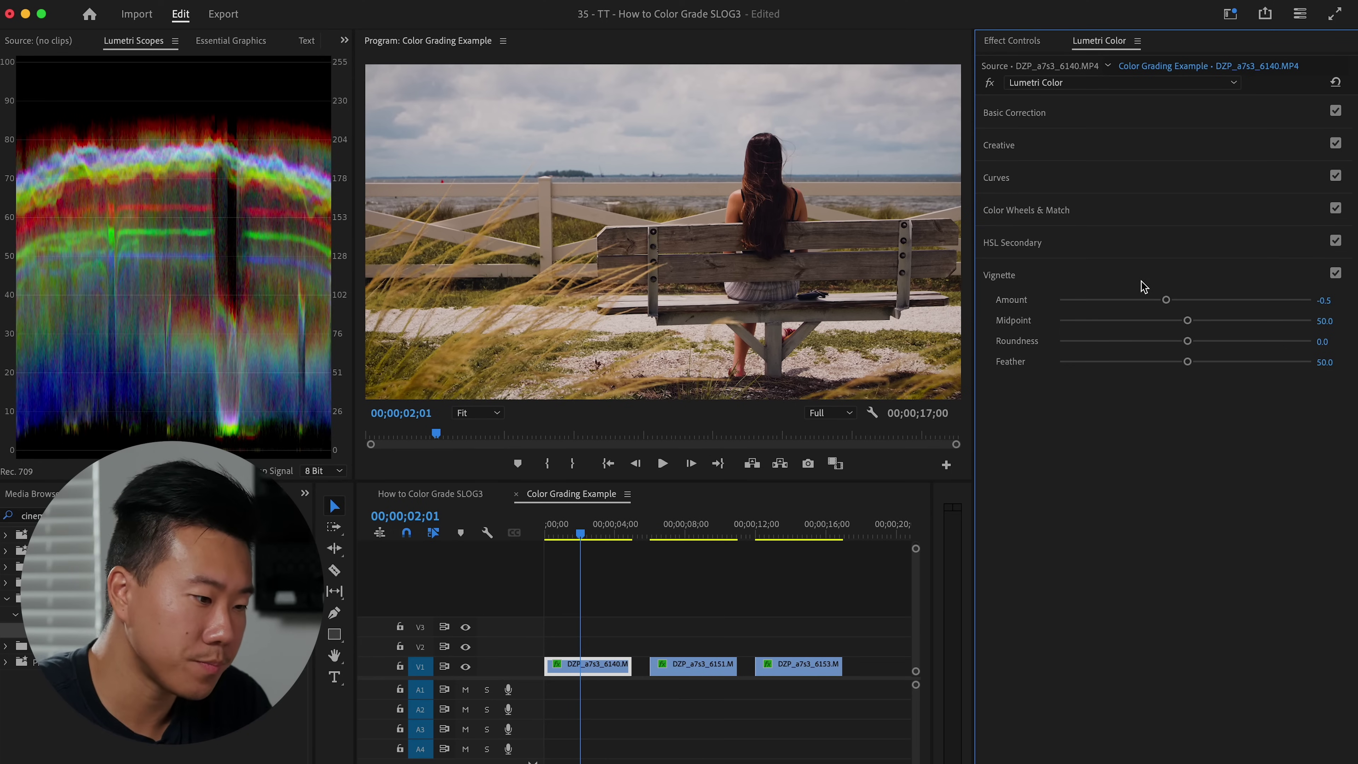
In HSL Secondary, sample the woman's skin as the key color and turn on the Color/Gray mask preview.
{"action": "left_click", "coordinate": [1106, 248]}
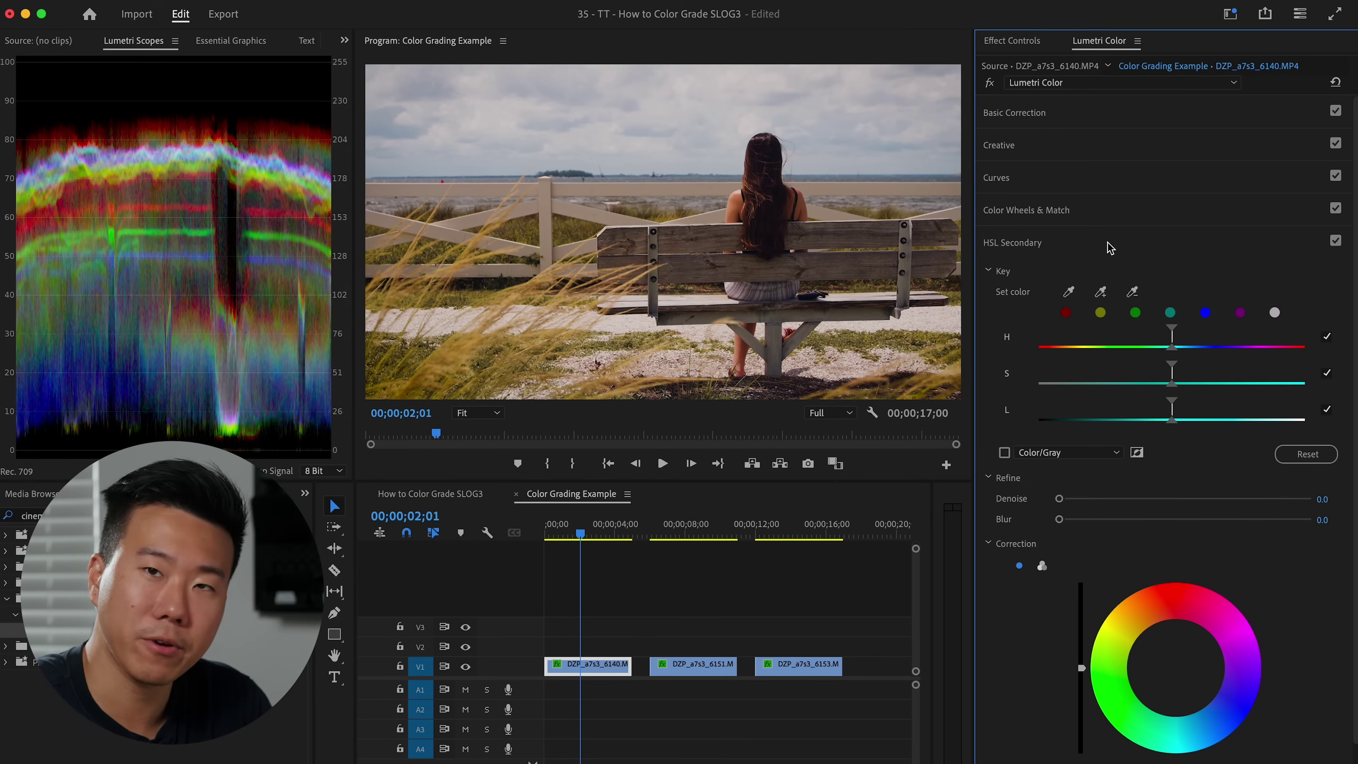
{"action": "left_click", "coordinate": [1069, 292]}
{"action": "left_click", "coordinate": [743, 198]}
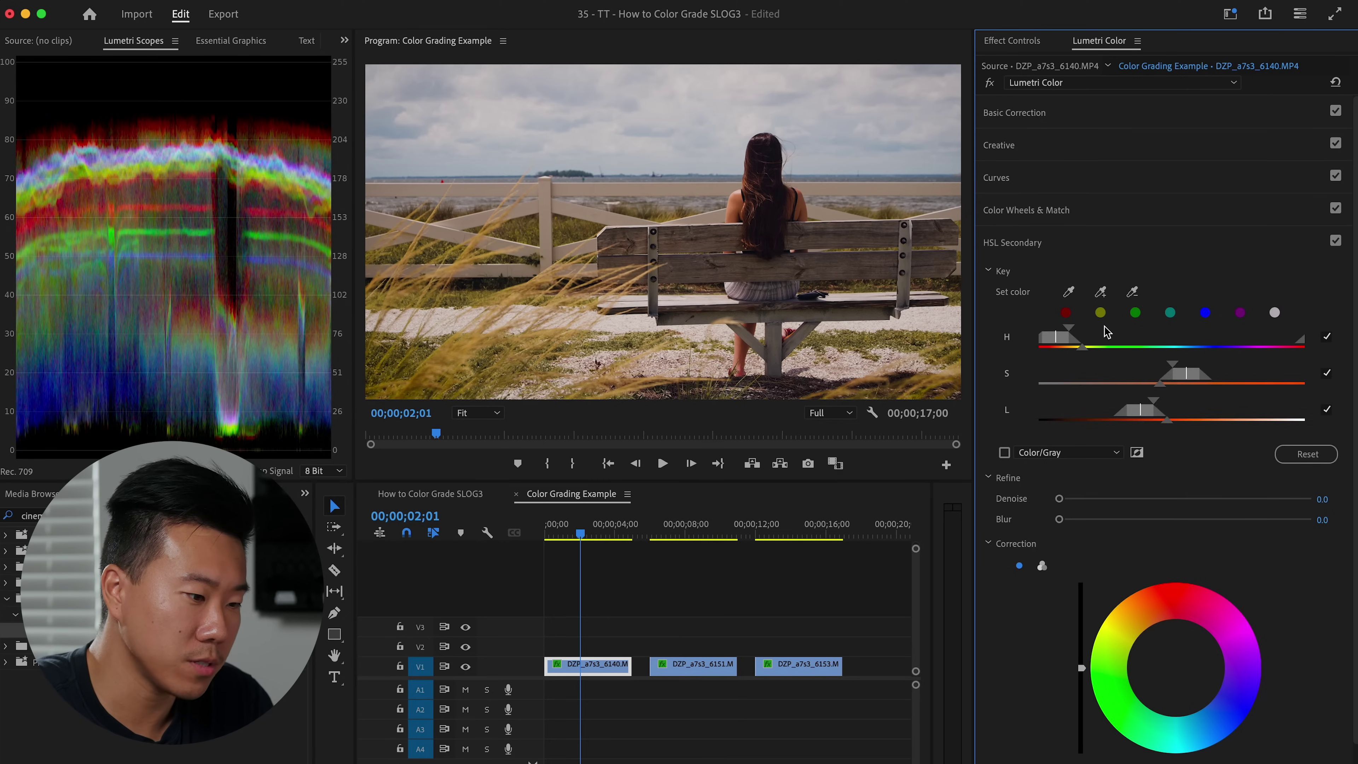
{"action": "left_click", "coordinate": [1005, 453]}
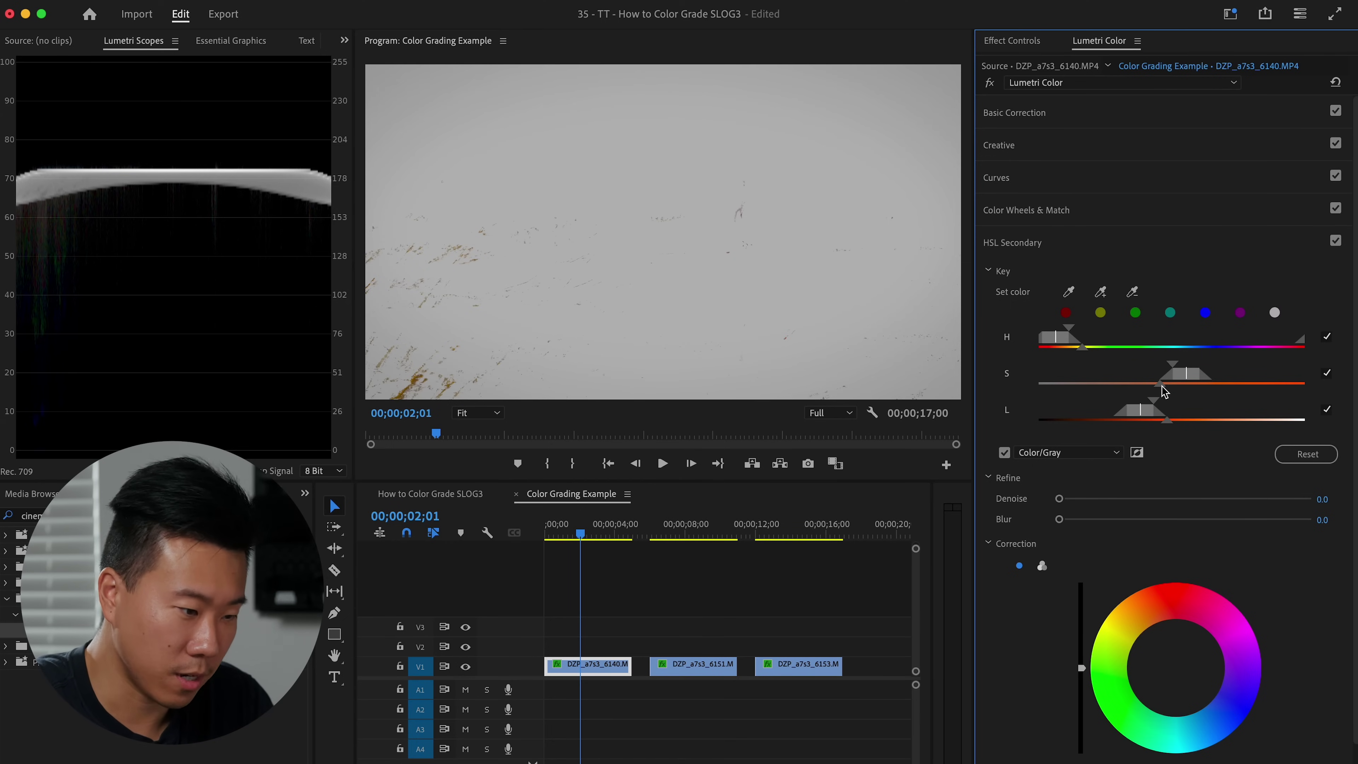
Refine the skin key's hue, saturation and luma ranges, set Denoise to about 10.3 and Blur to 1.0, and invert the mask.
{"action": "left_click_drag", "start_coordinate": [1166, 389], "coordinate": [1140, 381]}
{"action": "left_click_drag", "start_coordinate": [1077, 337], "coordinate": [1064, 345]}
{"action": "left_click_drag", "start_coordinate": [1159, 401], "coordinate": [1273, 426]}
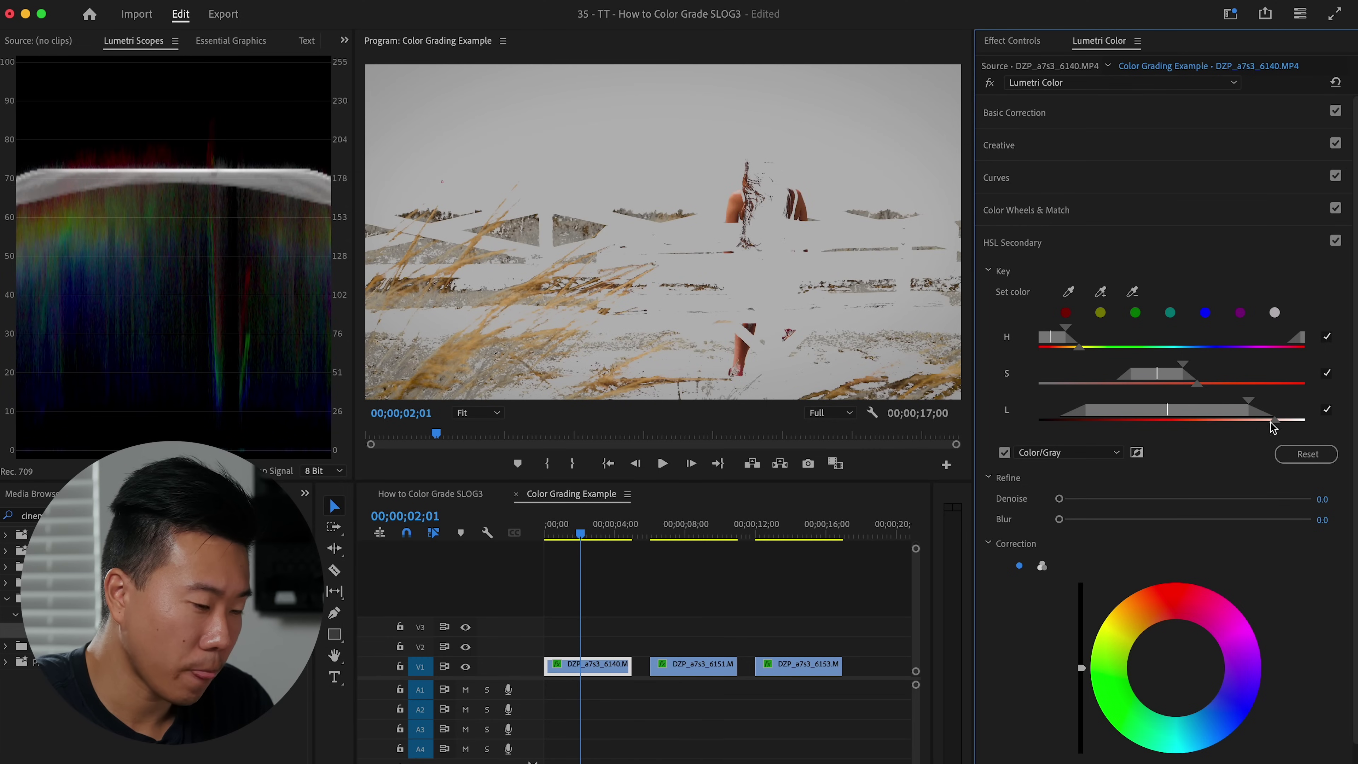
{"action": "mouse_move", "coordinate": [1197, 386]}
{"action": "left_mouse_down"}
{"action": "mouse_move", "coordinate": [1243, 389]}
{"action": "mouse_move", "coordinate": [1198, 398]}
{"action": "left_mouse_up"}
{"action": "left_click_drag", "start_coordinate": [1080, 349], "coordinate": [1090, 350]}
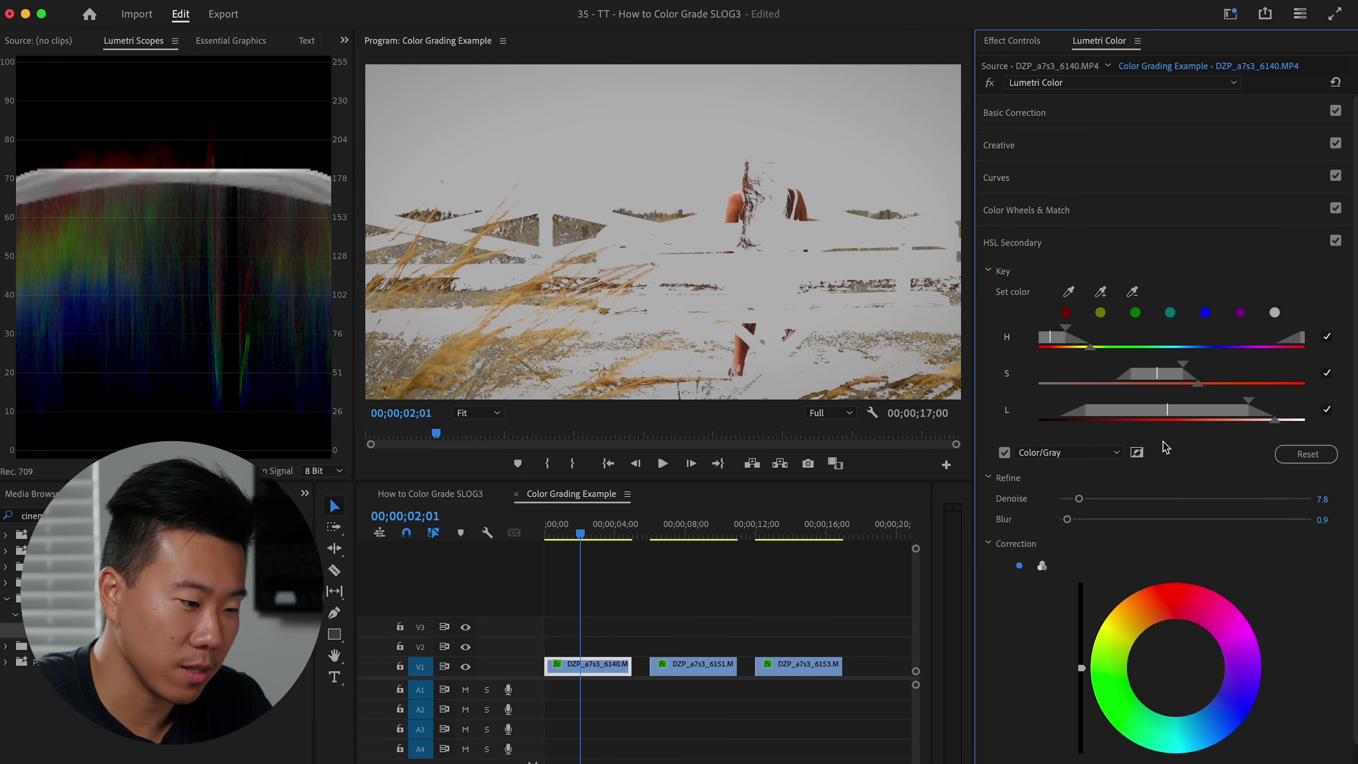
{"action": "left_click", "coordinate": [1137, 454]}
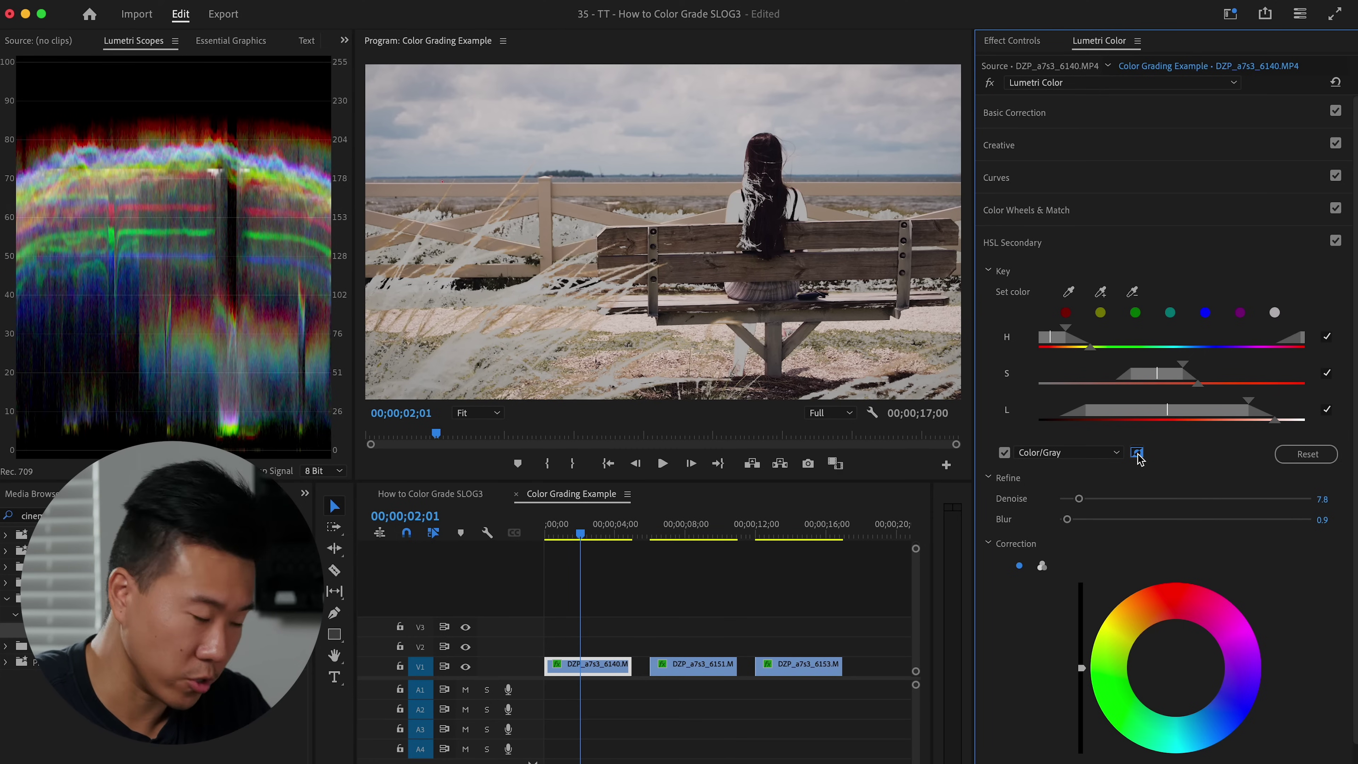
{"action": "scroll", "coordinate": [1138, 482], "scroll_direction": "down", "scroll_amount": 2}
{"action": "scroll", "coordinate": [1140, 695], "scroll_direction": "down", "scroll_amount": 1}
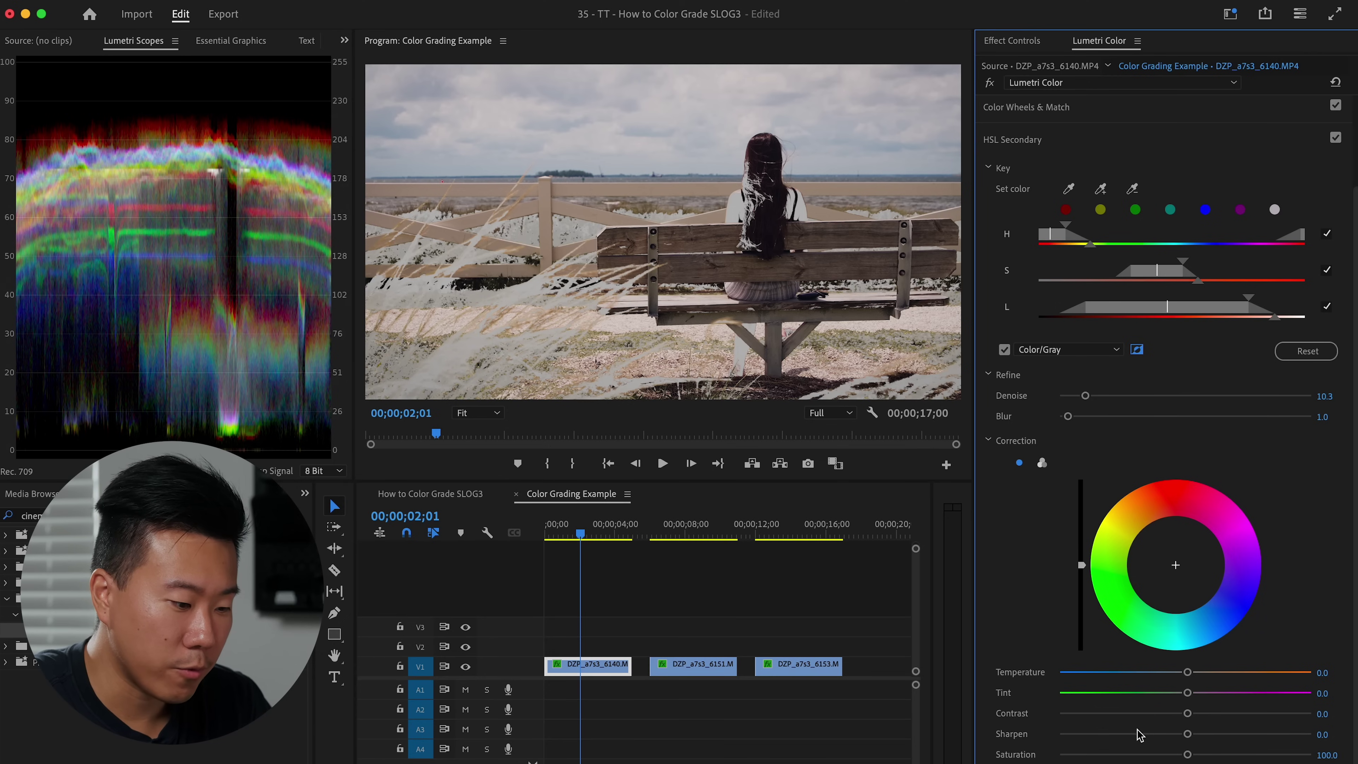
Nudge the HSL Secondary correction wheel toward cyan-blue, set its Saturation to about 87.8 with the mask preview off, and view the result enlarged.
{"action": "left_click_drag", "start_coordinate": [1187, 755], "coordinate": [1121, 754]}
{"action": "left_click", "coordinate": [1136, 350]}
{"action": "left_click", "coordinate": [1136, 350]}
{"action": "left_click", "coordinate": [1005, 350]}
{"action": "mouse_move", "coordinate": [1122, 755]}
{"action": "left_mouse_down"}
{"action": "mouse_move", "coordinate": [1153, 755]}
{"action": "mouse_move", "coordinate": [988, 757]}
{"action": "mouse_move", "coordinate": [1206, 755]}
{"action": "mouse_move", "coordinate": [1113, 755]}
{"action": "left_mouse_up"}
{"action": "left_click_drag", "start_coordinate": [1178, 567], "coordinate": [1183, 586]}
{"action": "left_click_drag", "start_coordinate": [1115, 755], "coordinate": [1139, 755]}
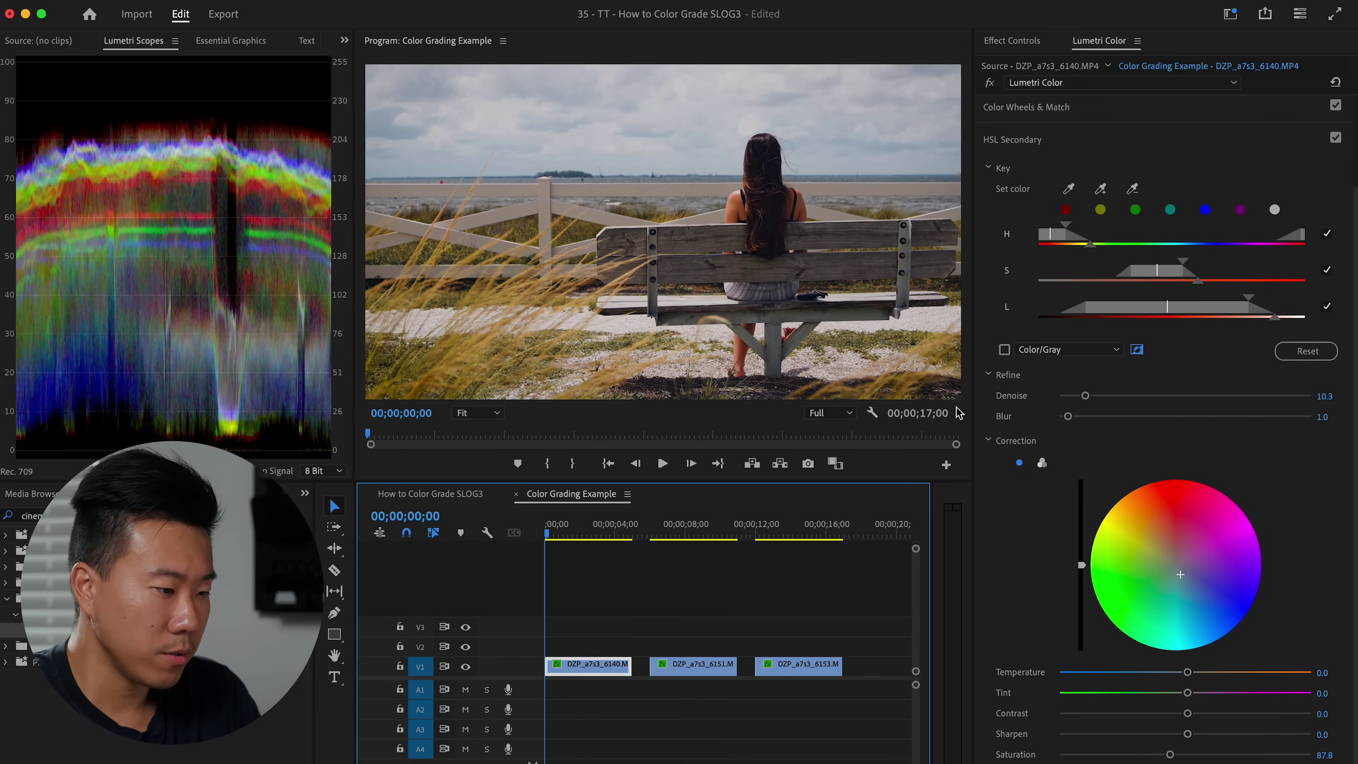
{"action": "key", "text": "grave"}
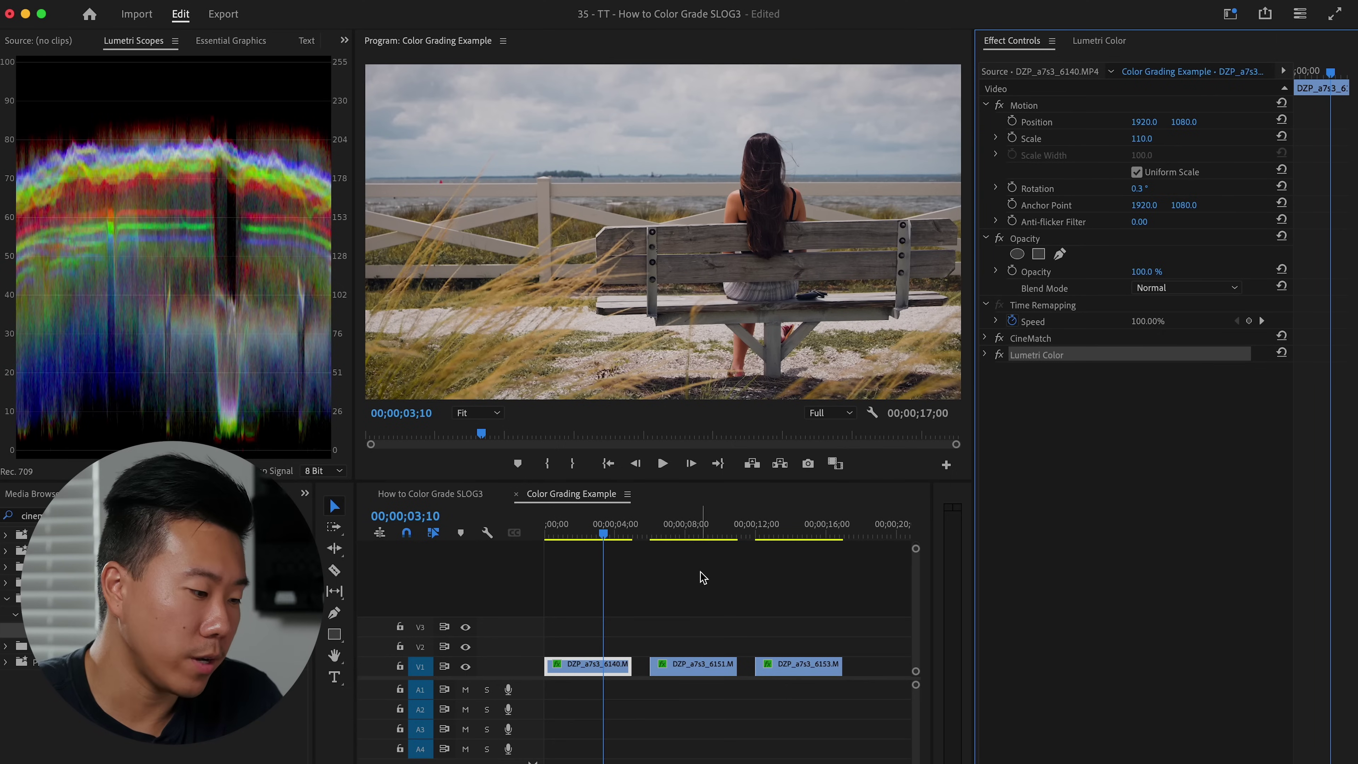
Paste the first clip's Lumetri Color grade onto the second clip, DZP_a7s3_6151.MP4.
{"action": "left_click", "coordinate": [703, 577]}
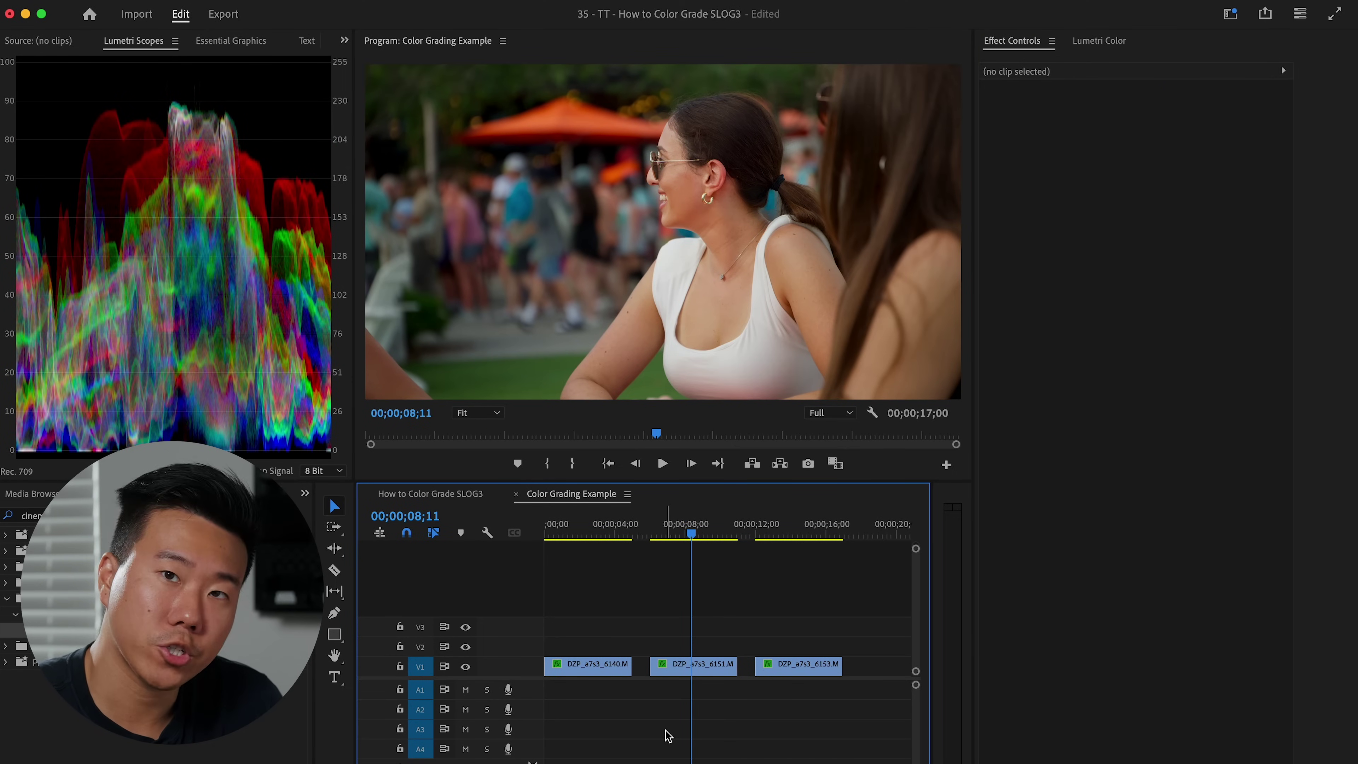
{"action": "left_click", "coordinate": [690, 666]}
{"action": "key", "text": "super+v"}
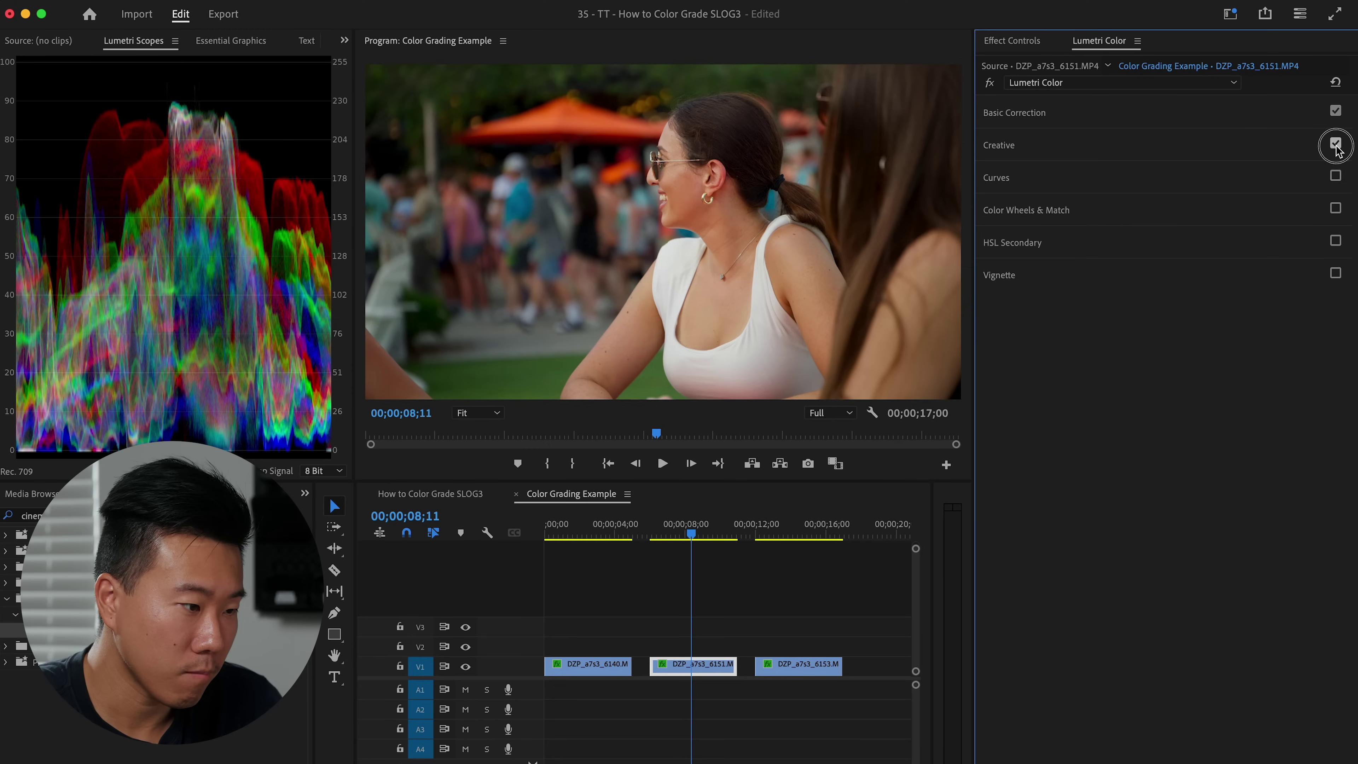
Enable Curves on the second clip and fine-tune the shadow and midtone points of the RGB master curve.
{"action": "left_click", "coordinate": [1302, 180]}
{"action": "left_click_drag", "start_coordinate": [1082, 422], "coordinate": [1077, 424]}
{"action": "left_click_drag", "start_coordinate": [1162, 372], "coordinate": [1161, 371]}
{"action": "mouse_move", "coordinate": [1077, 421]}
{"action": "left_mouse_down"}
{"action": "mouse_move", "coordinate": [1077, 407]}
{"action": "mouse_move", "coordinate": [1079, 417]}
{"action": "left_mouse_up"}
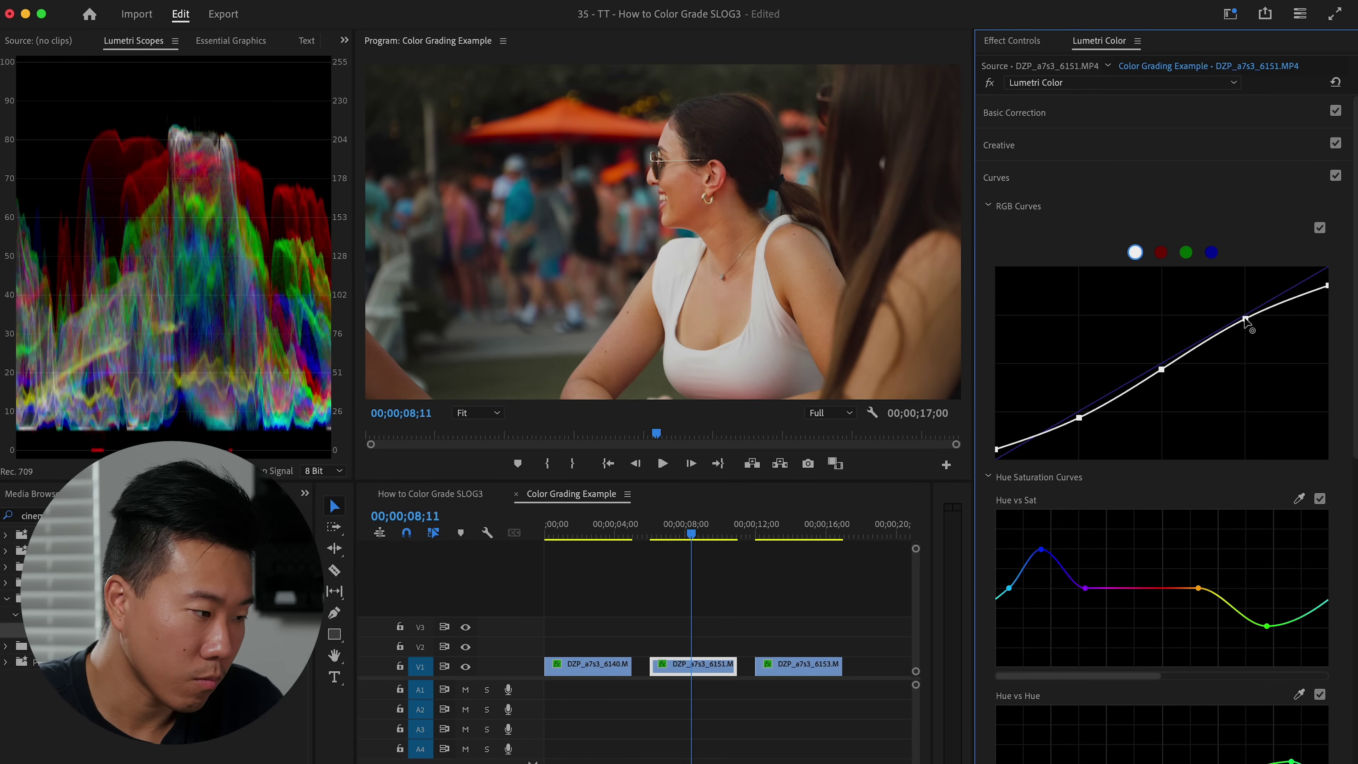
In Hue vs Sat, lower the blue point and raise the green point, and slightly raise the green point in Hue vs Hue.
{"action": "scroll", "coordinate": [1064, 399], "scroll_direction": "down", "scroll_amount": 3}
{"action": "left_click_drag", "start_coordinate": [1041, 407], "coordinate": [1040, 435]}
{"action": "left_click_drag", "start_coordinate": [1267, 484], "coordinate": [1273, 461]}
{"action": "scroll", "coordinate": [1293, 389], "scroll_direction": "down", "scroll_amount": 5}
{"action": "left_click_drag", "start_coordinate": [1293, 389], "coordinate": [1289, 378]}
{"action": "scroll", "coordinate": [1288, 378], "scroll_direction": "down", "scroll_amount": 4}
{"action": "scroll", "coordinate": [1231, 449], "scroll_direction": "down", "scroll_amount": 3}
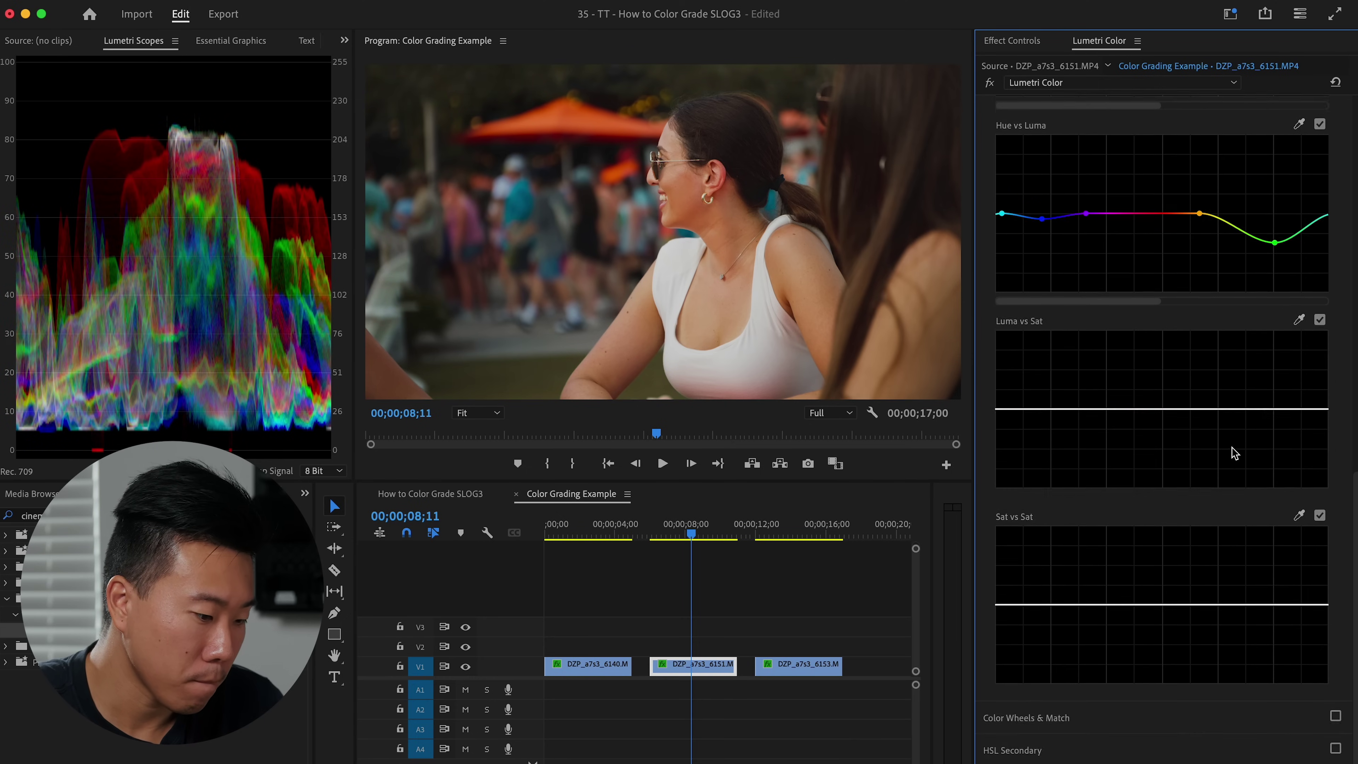
{"action": "scroll", "coordinate": [1262, 355], "scroll_direction": "up", "scroll_amount": 15}
{"action": "left_click", "coordinate": [1294, 178]}
Enable Color Wheels & Match on the second clip and pull the shadows' blue tint back toward neutral.
{"action": "left_click", "coordinate": [1336, 209]}
{"action": "left_click", "coordinate": [1291, 210]}
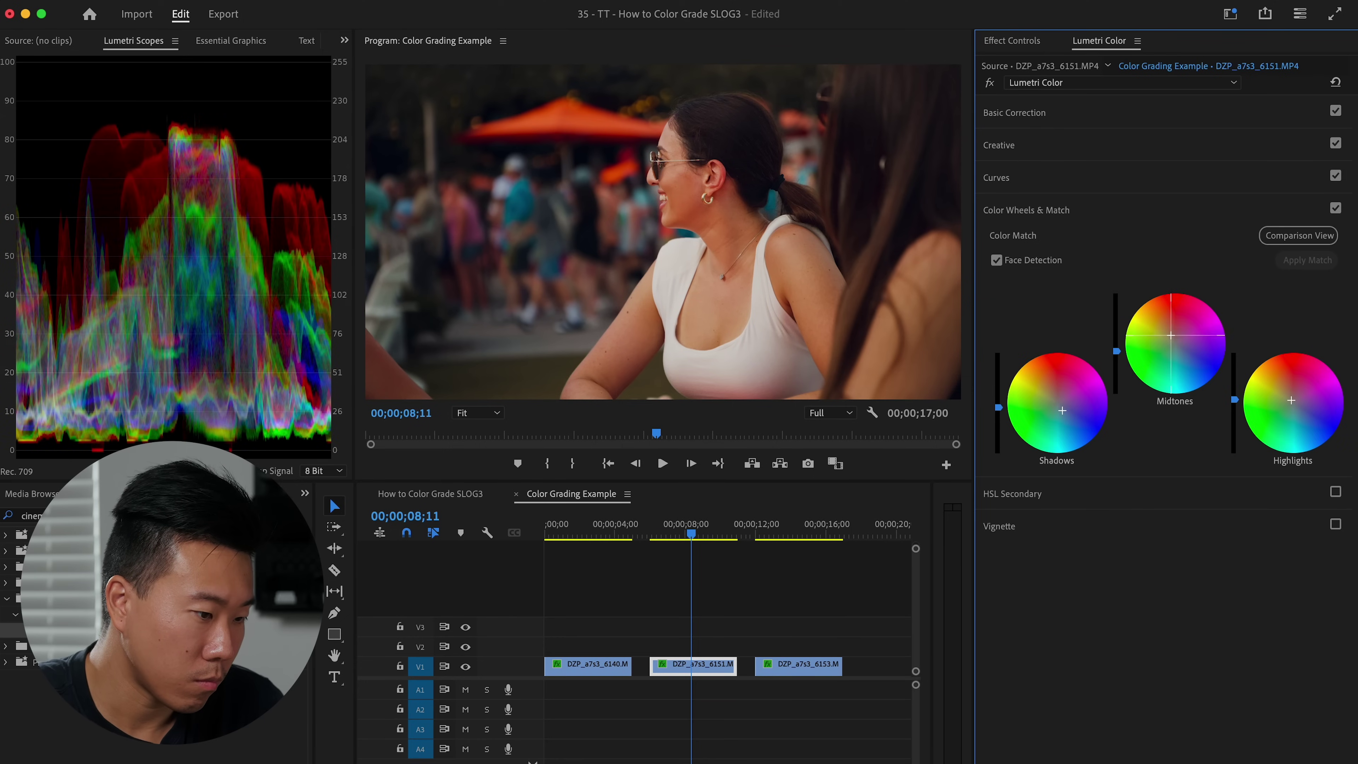
{"action": "left_click_drag", "start_coordinate": [1060, 411], "coordinate": [1060, 405]}
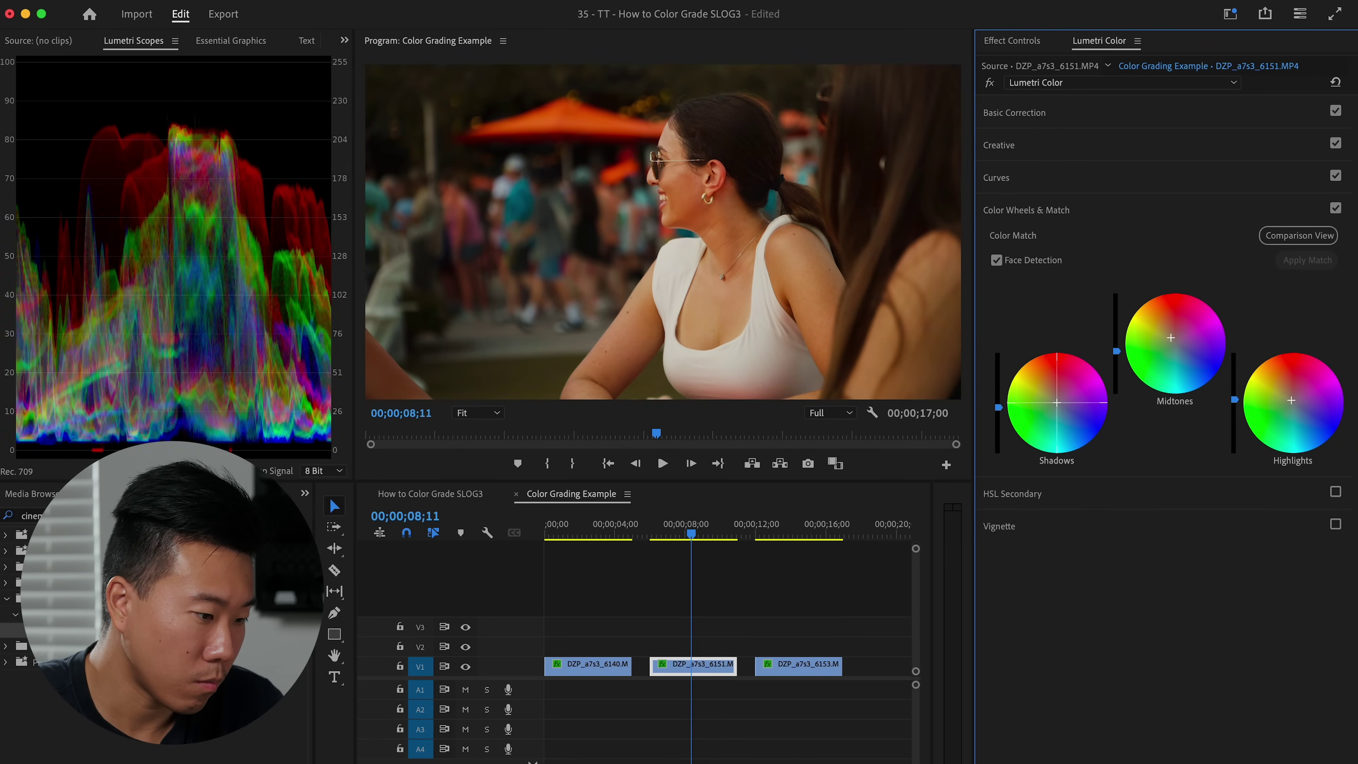
Compare the second clip with CineMatch off and on, and set its CineMatch Exposure to about -0.58.
{"action": "left_click", "coordinate": [1012, 41]}
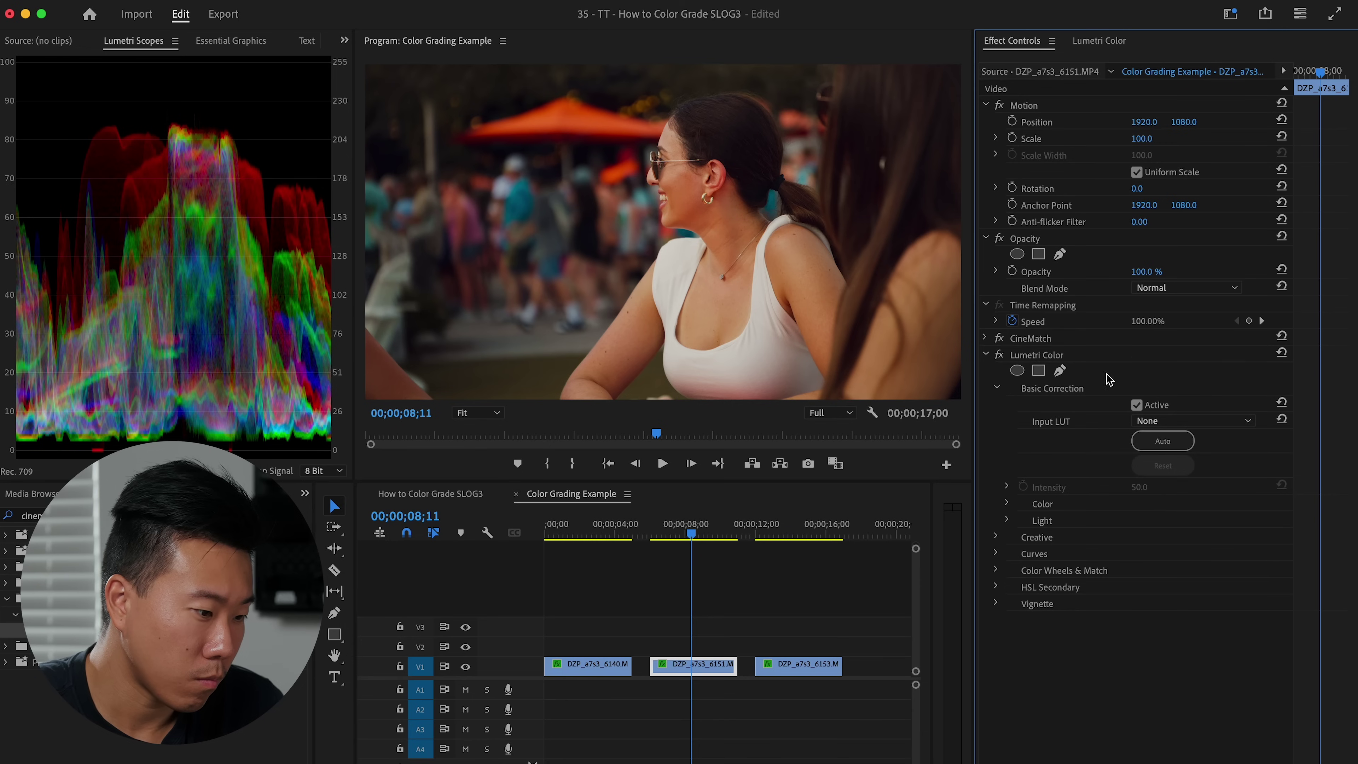
{"action": "left_click", "coordinate": [1106, 341]}
{"action": "left_click", "coordinate": [999, 337]}
{"action": "left_click", "coordinate": [999, 337]}
{"action": "left_click", "coordinate": [987, 337]}
{"action": "scroll", "coordinate": [1176, 528], "scroll_direction": "down", "scroll_amount": 5}
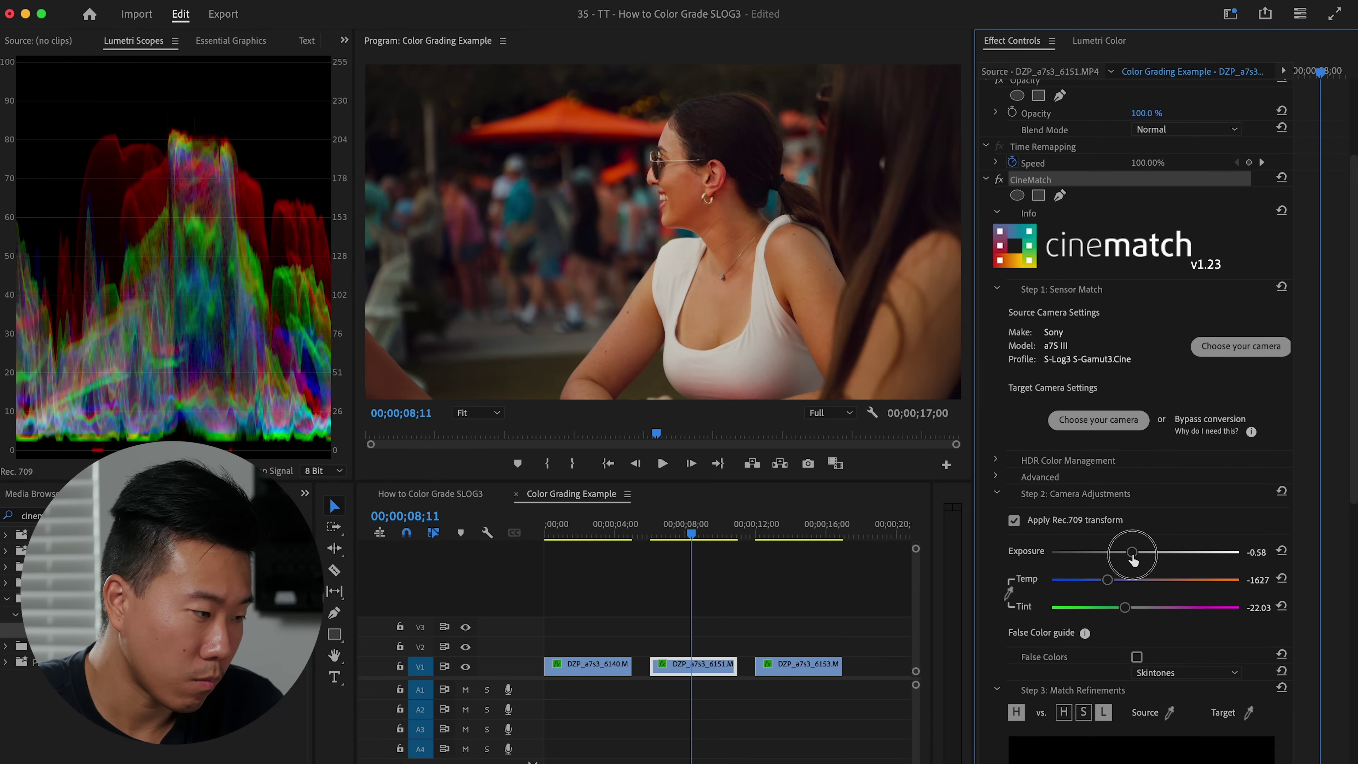
{"action": "scroll", "coordinate": [1134, 556], "scroll_direction": "up", "scroll_amount": 5}
{"action": "left_click", "coordinate": [985, 337]}
Reduce the second clip's Saturation to 90 in Lumetri's Basic Correction.
{"action": "left_click", "coordinate": [1099, 41]}
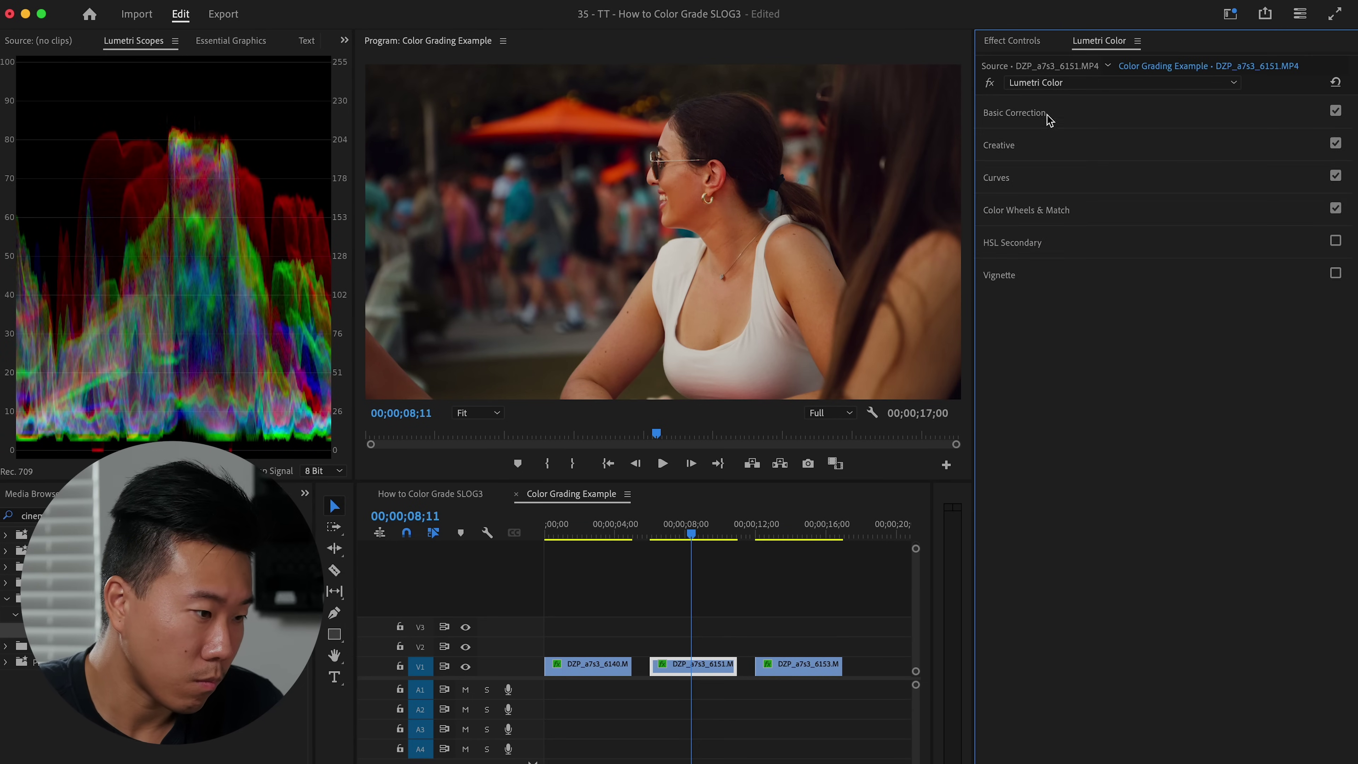
{"action": "left_click", "coordinate": [1048, 115]}
{"action": "left_click_drag", "start_coordinate": [1187, 297], "coordinate": [1175, 303]}
{"action": "left_click", "coordinate": [1325, 298]}
{"action": "type", "text": "90"}
{"action": "key", "text": "Return"}
{"action": "left_click", "coordinate": [1097, 114]}
Enable the HSL Secondary and Vignette adjustments on the second clip.
{"action": "left_click", "coordinate": [1093, 243]}
{"action": "left_click", "coordinate": [1112, 244]}
{"action": "left_click", "coordinate": [1336, 242]}
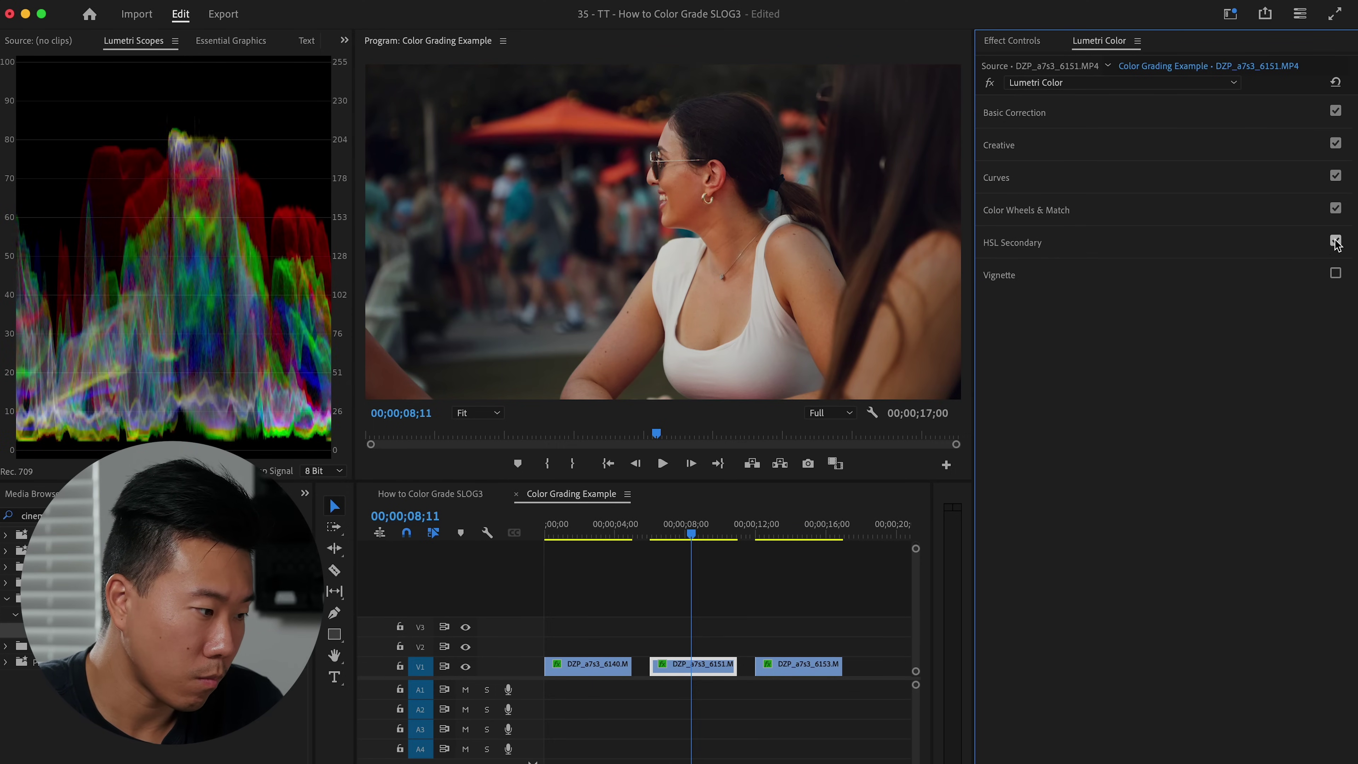
{"action": "left_click", "coordinate": [1336, 274]}
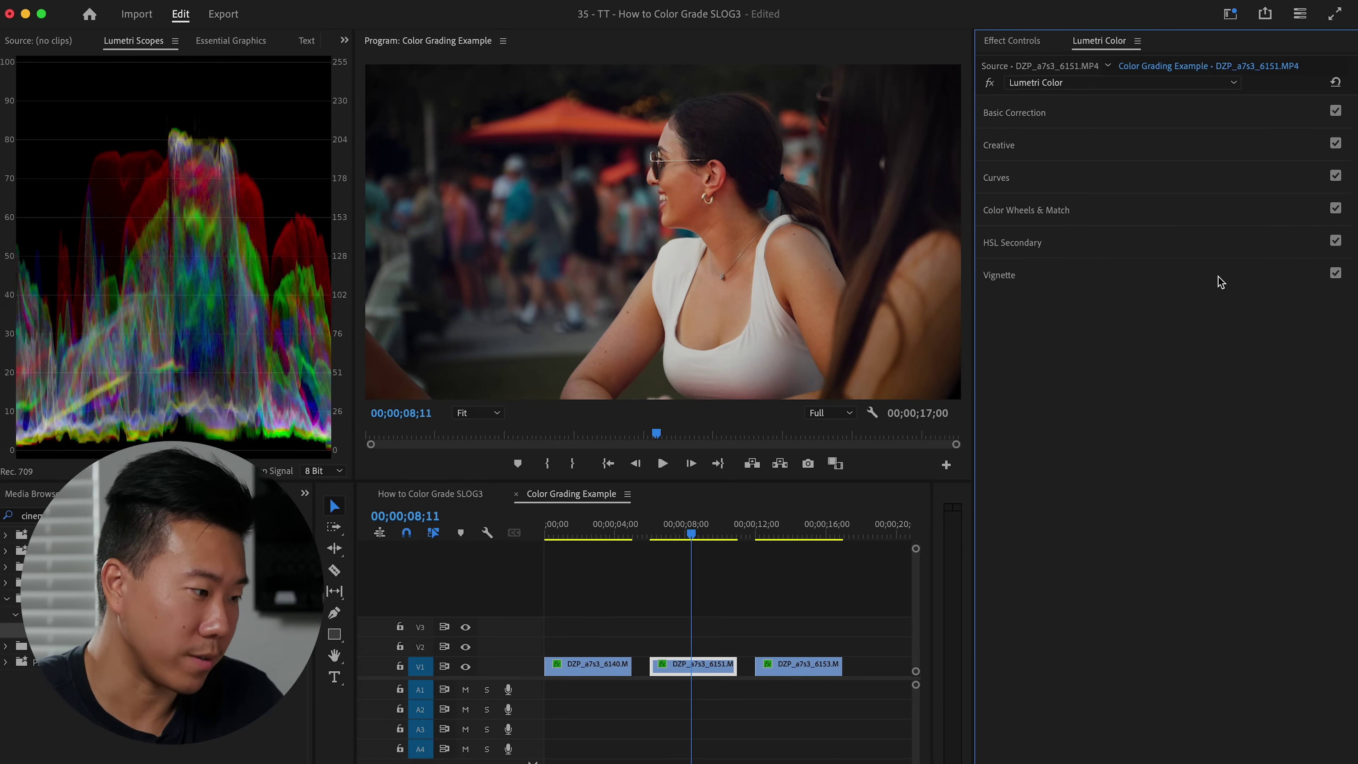
Compare the second clip with the Lumetri Color effect off and on, and view the graded image enlarged.
{"action": "left_click", "coordinate": [1045, 44]}
{"action": "left_click", "coordinate": [999, 355]}
{"action": "left_click", "coordinate": [998, 355]}
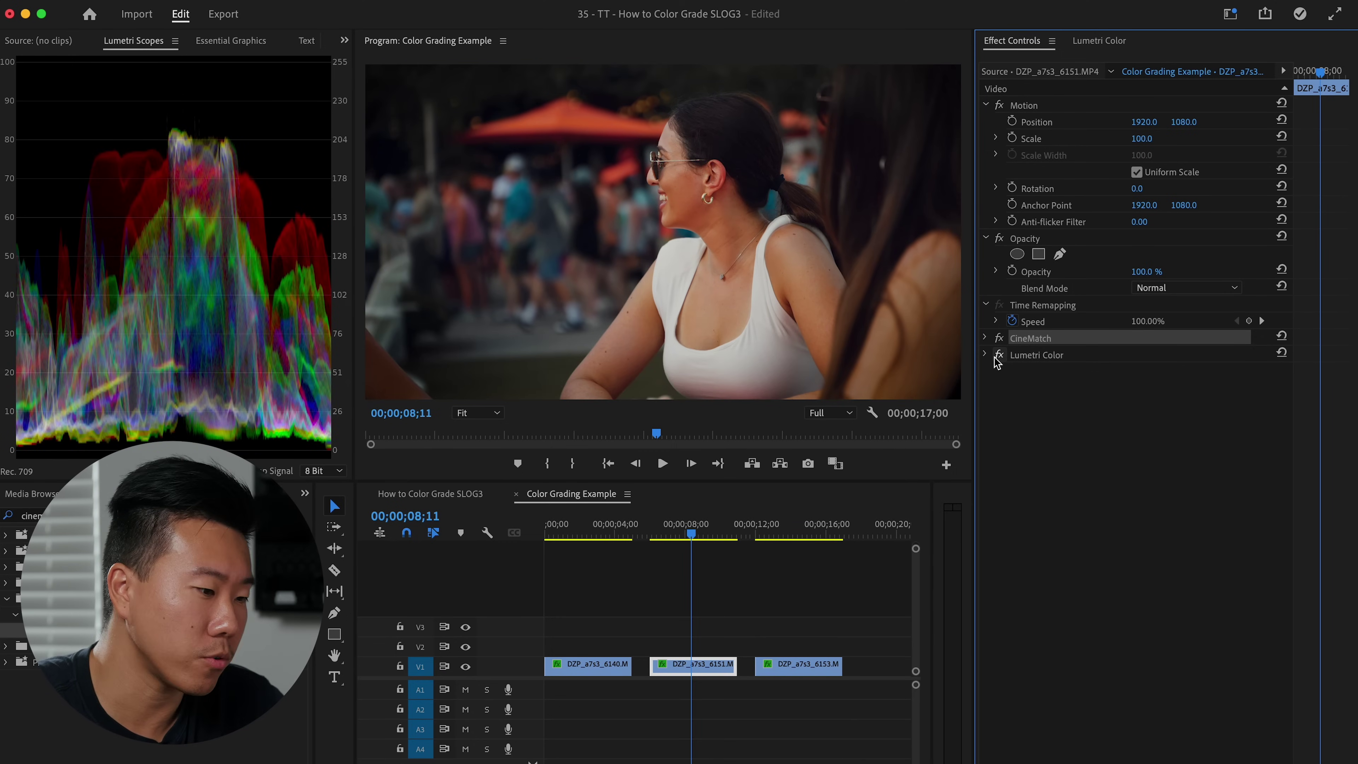
{"action": "key", "text": "grave"}
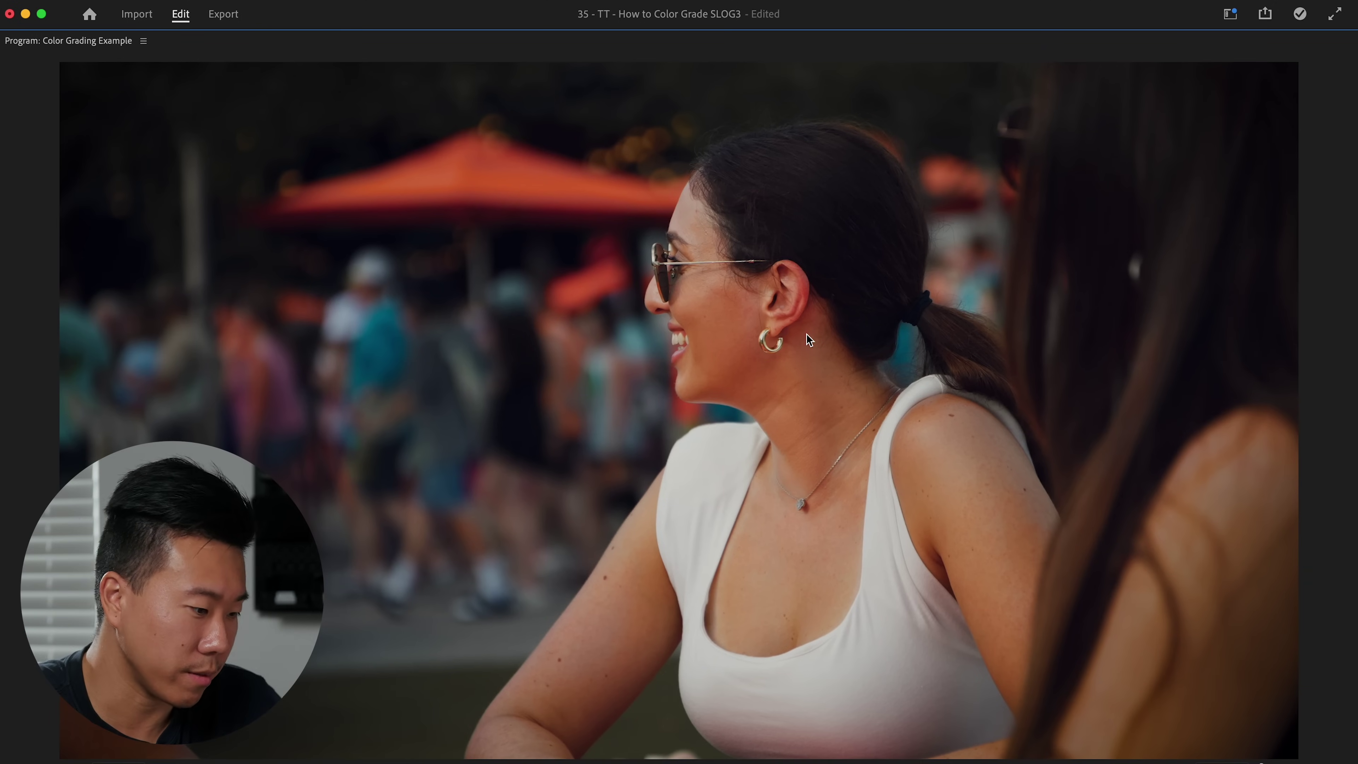